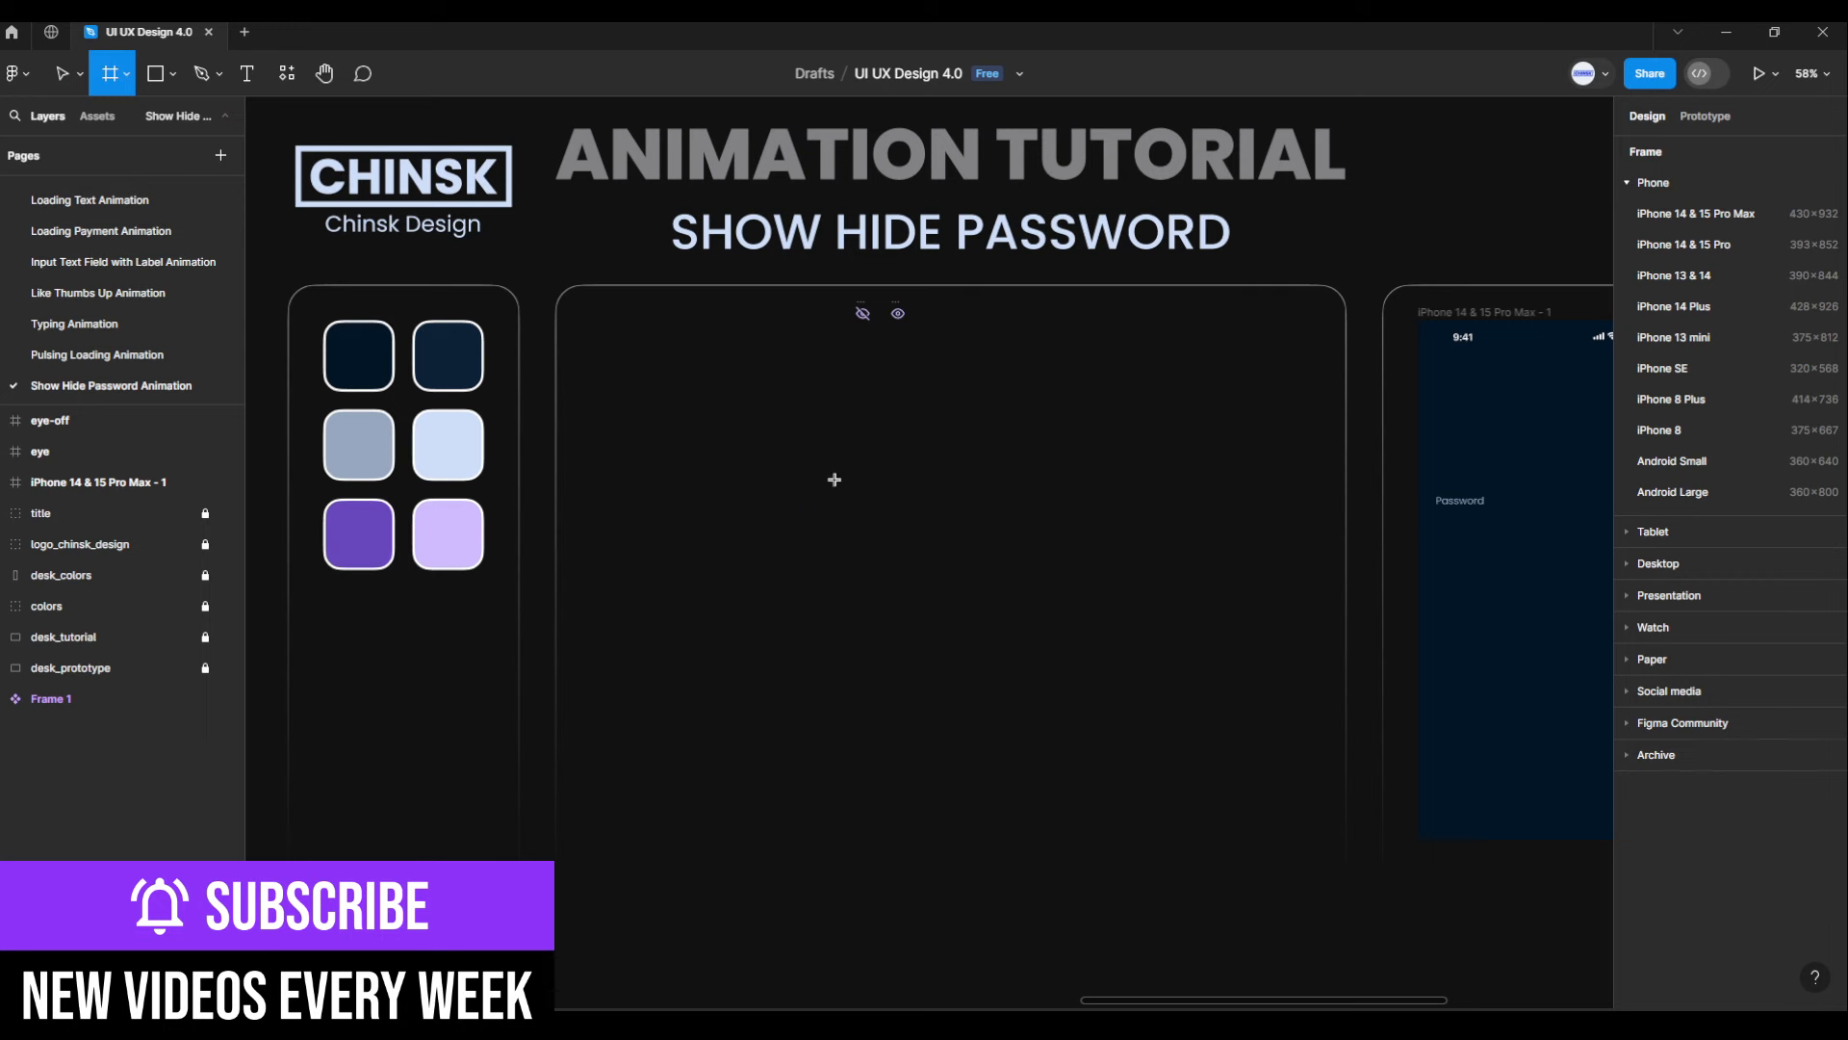
Create a frame on the canvas sized 366 × 64 with a corner radius of 20
{"action": "left_click", "coordinate": [834, 479]}
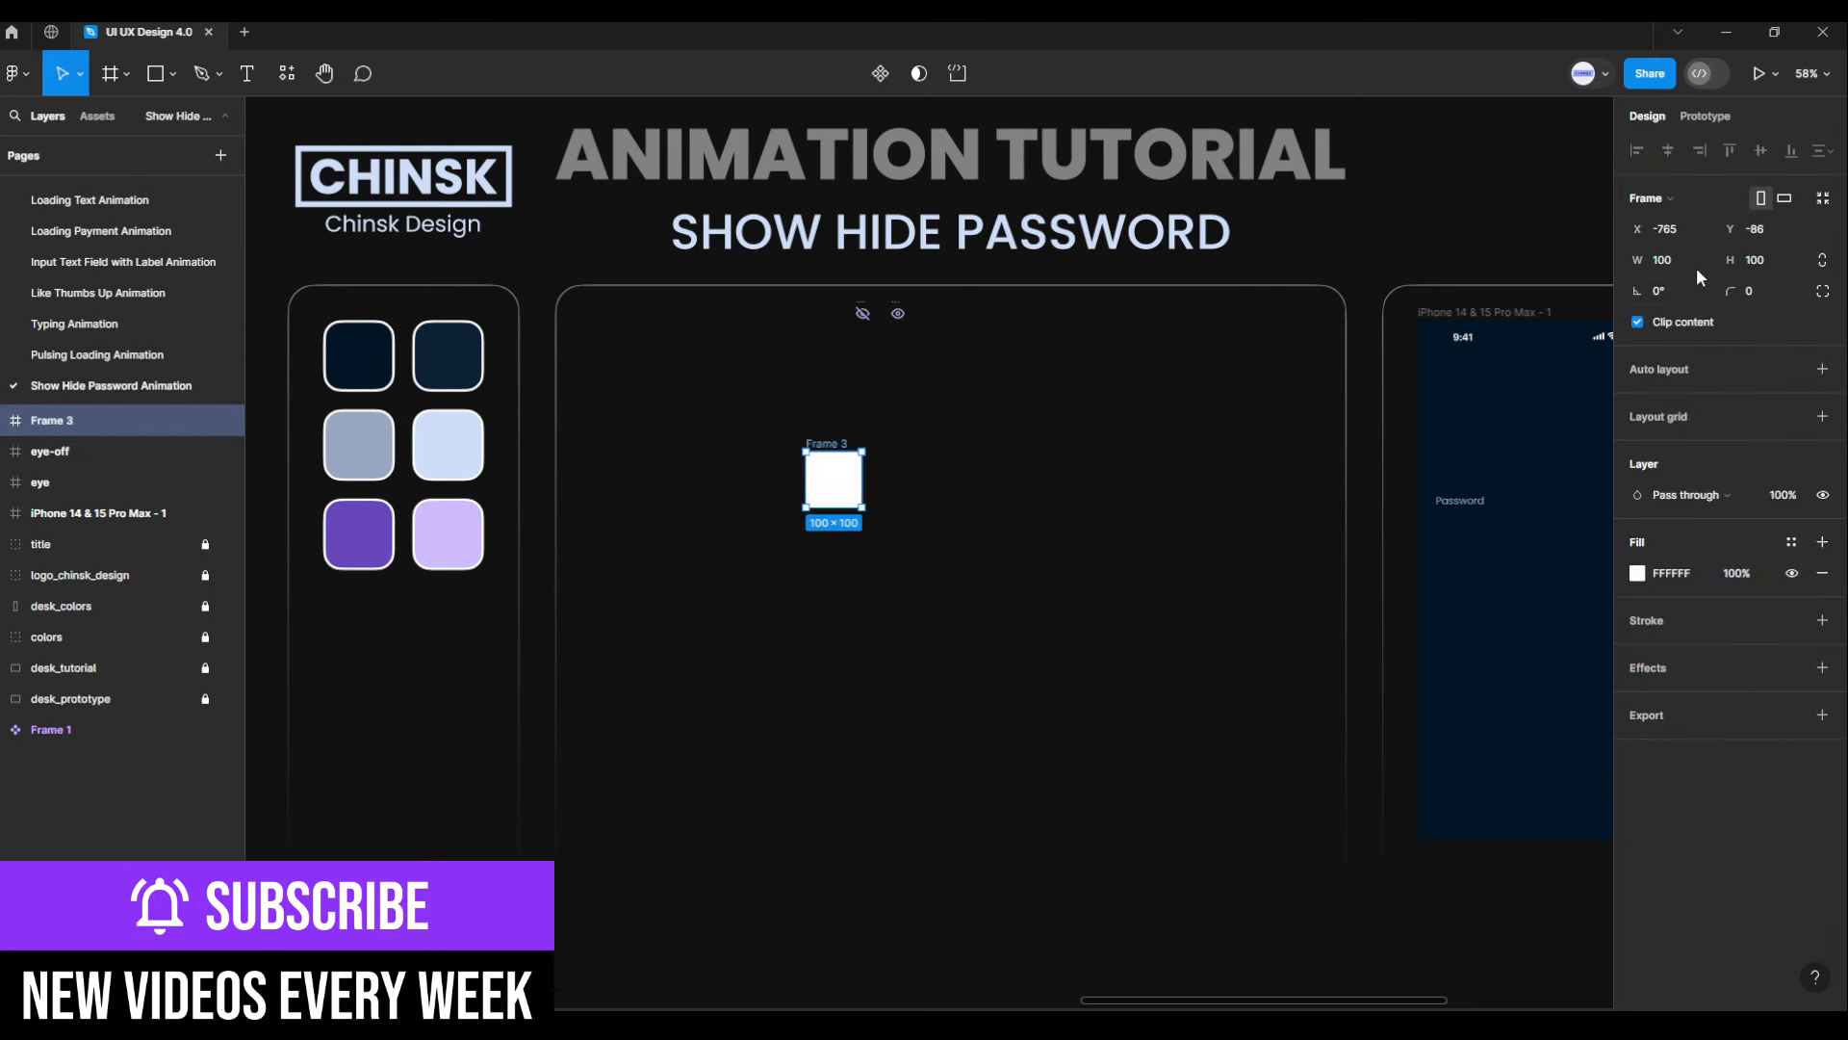
{"action": "key", "text": "Return"}
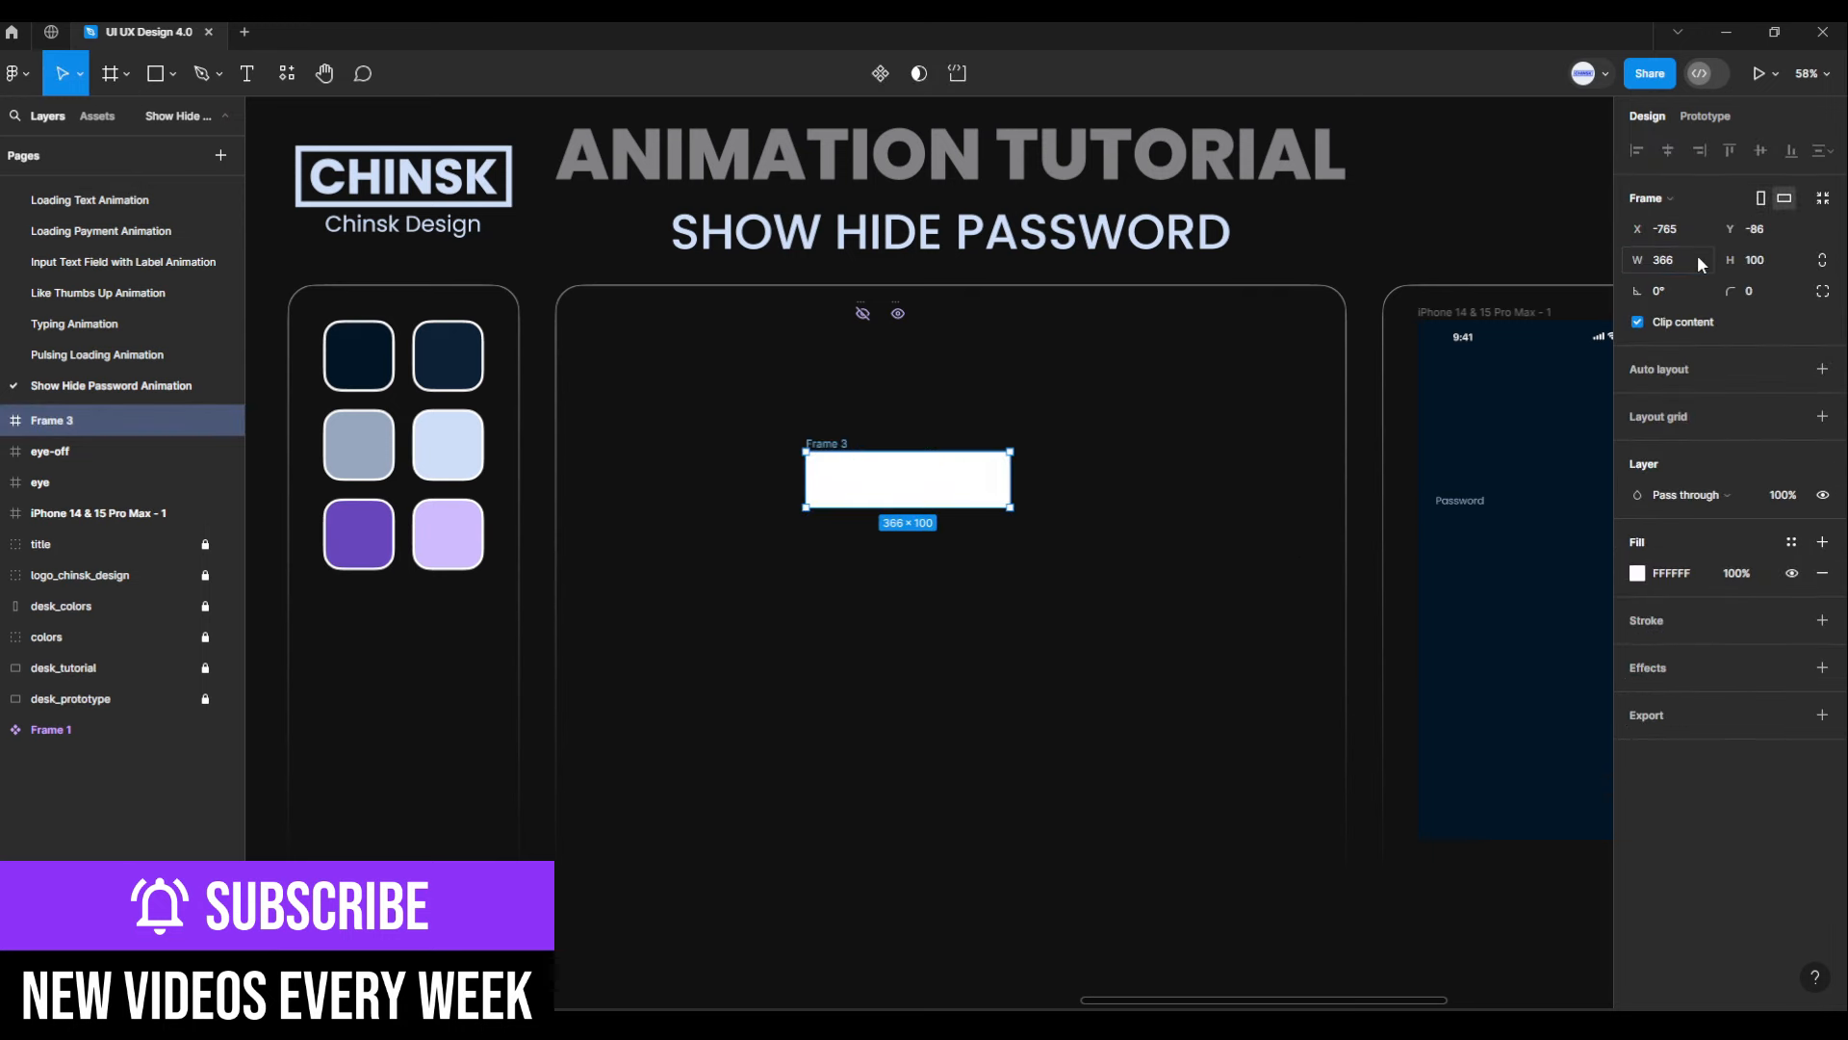
{"action": "left_click", "coordinate": [1775, 267]}
{"action": "type", "text": "64"}
{"action": "key", "text": "Return"}
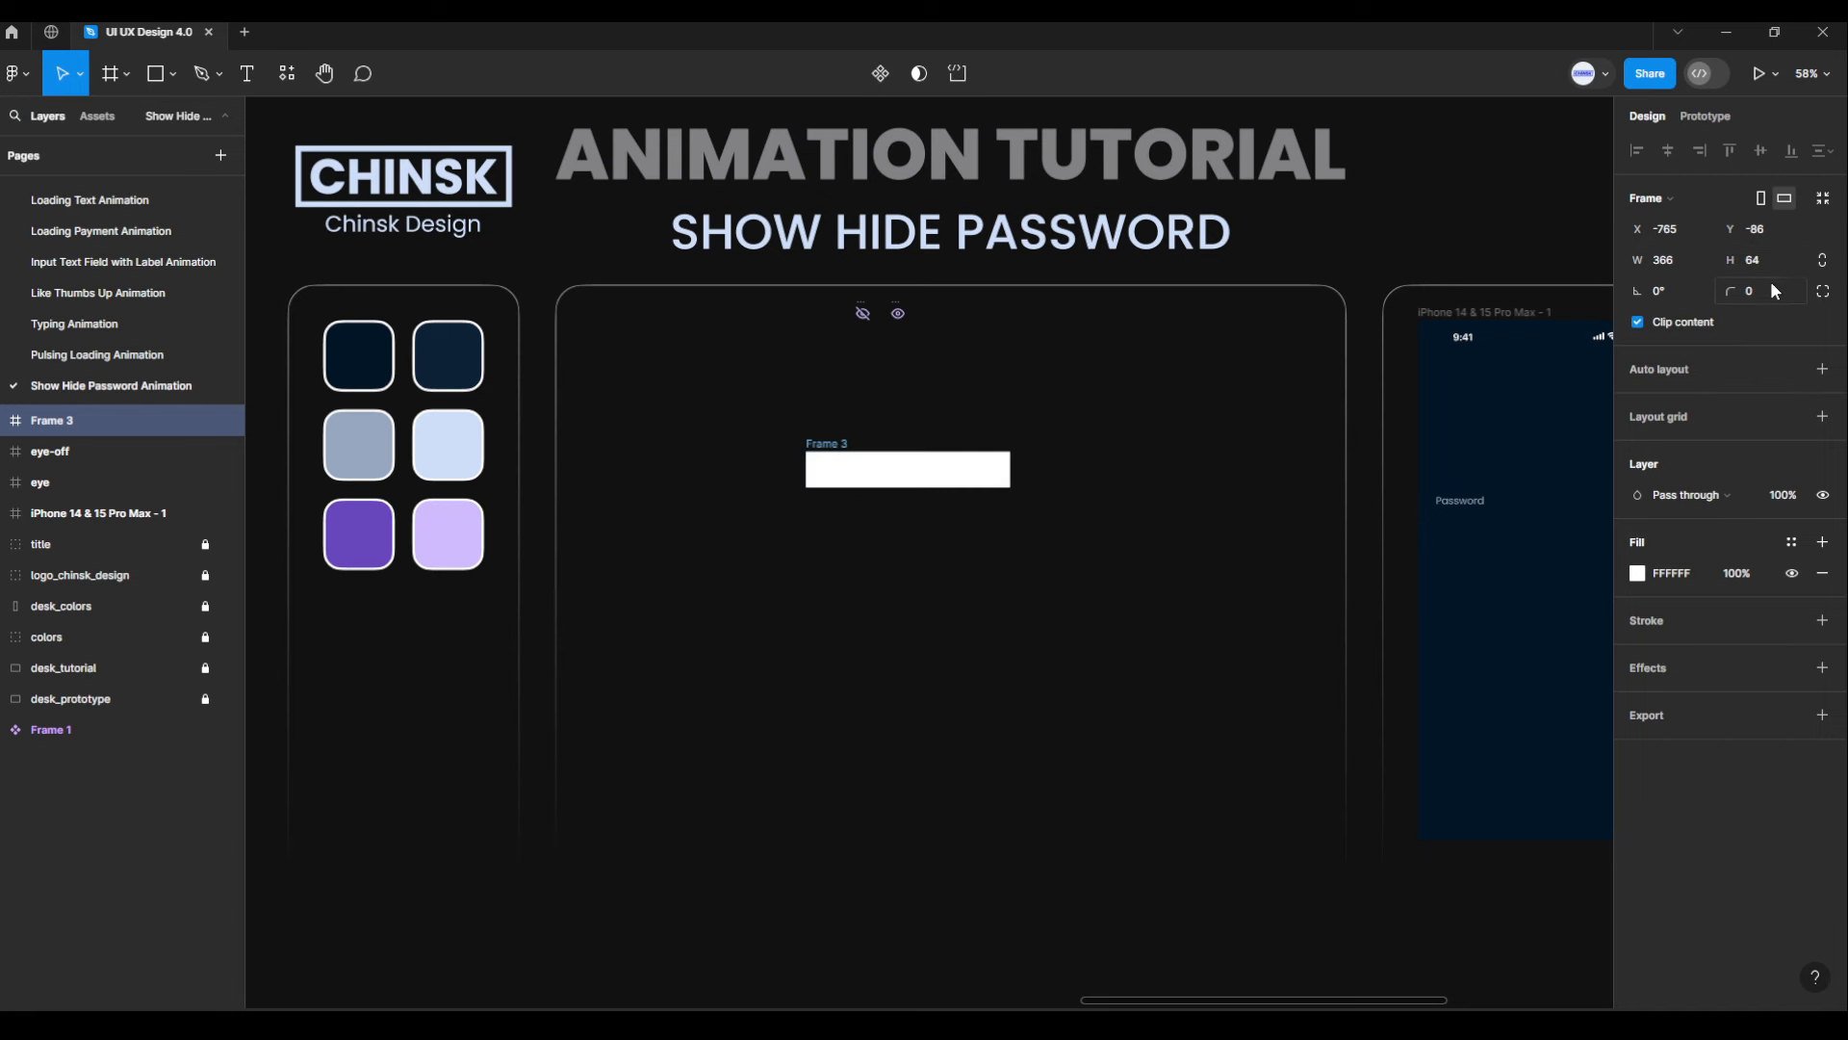
{"action": "left_click", "coordinate": [1770, 287]}
{"action": "type", "text": "20"}
{"action": "key", "text": "Return"}
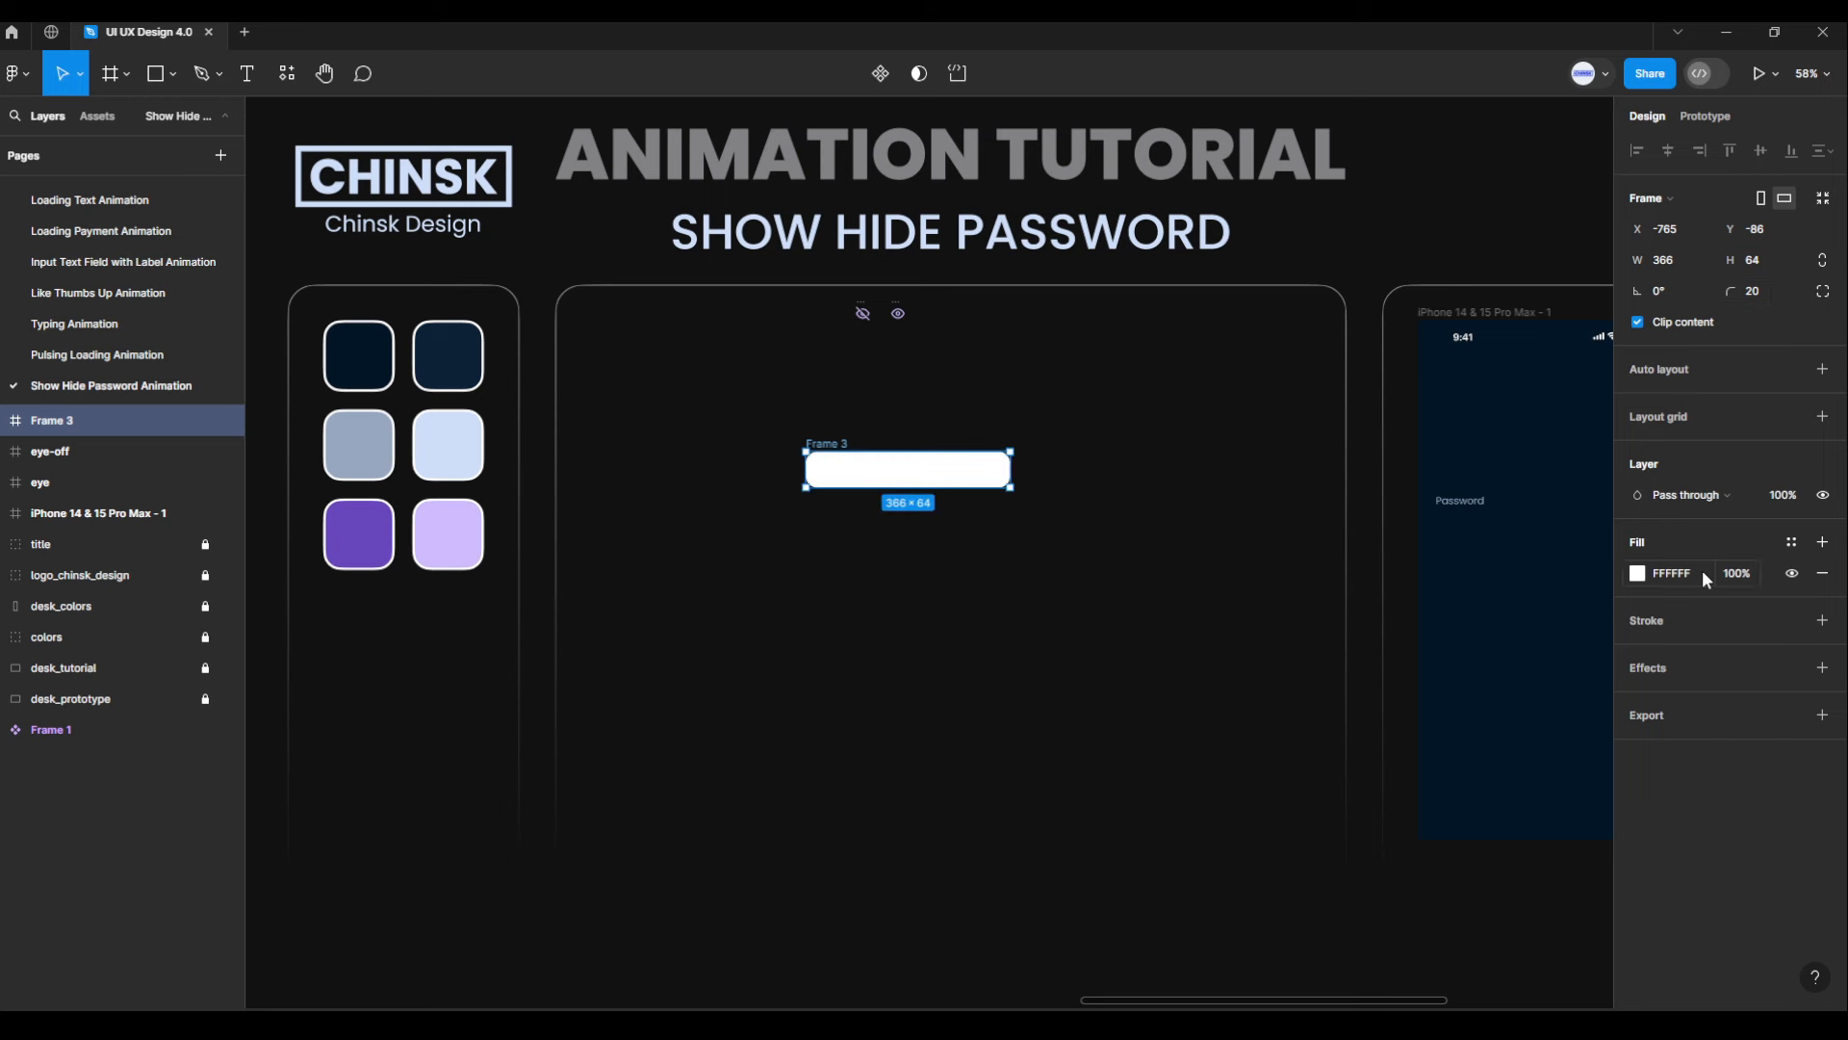
Add a stroke to the frame and sample its colour from the light purple swatch, D0BCFF
{"action": "left_click", "coordinate": [1822, 620]}
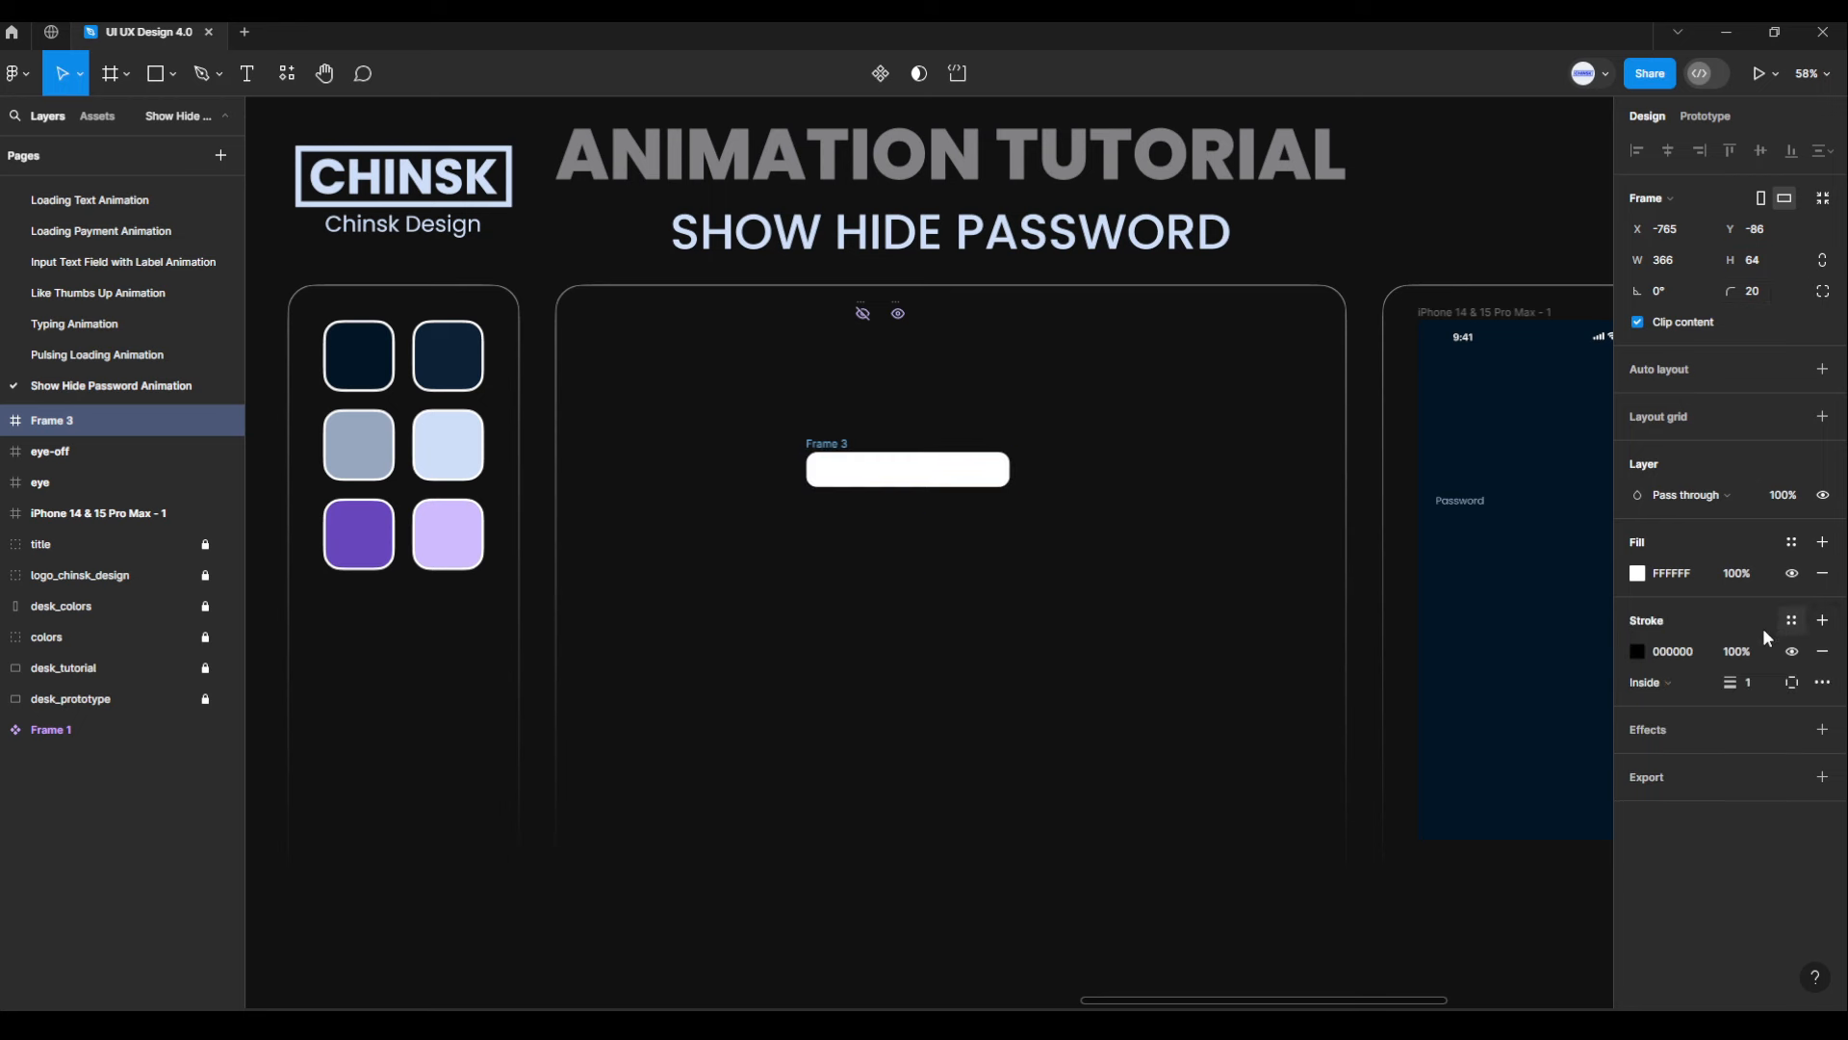
{"action": "left_click", "coordinate": [1652, 651]}
{"action": "left_click", "coordinate": [1410, 777]}
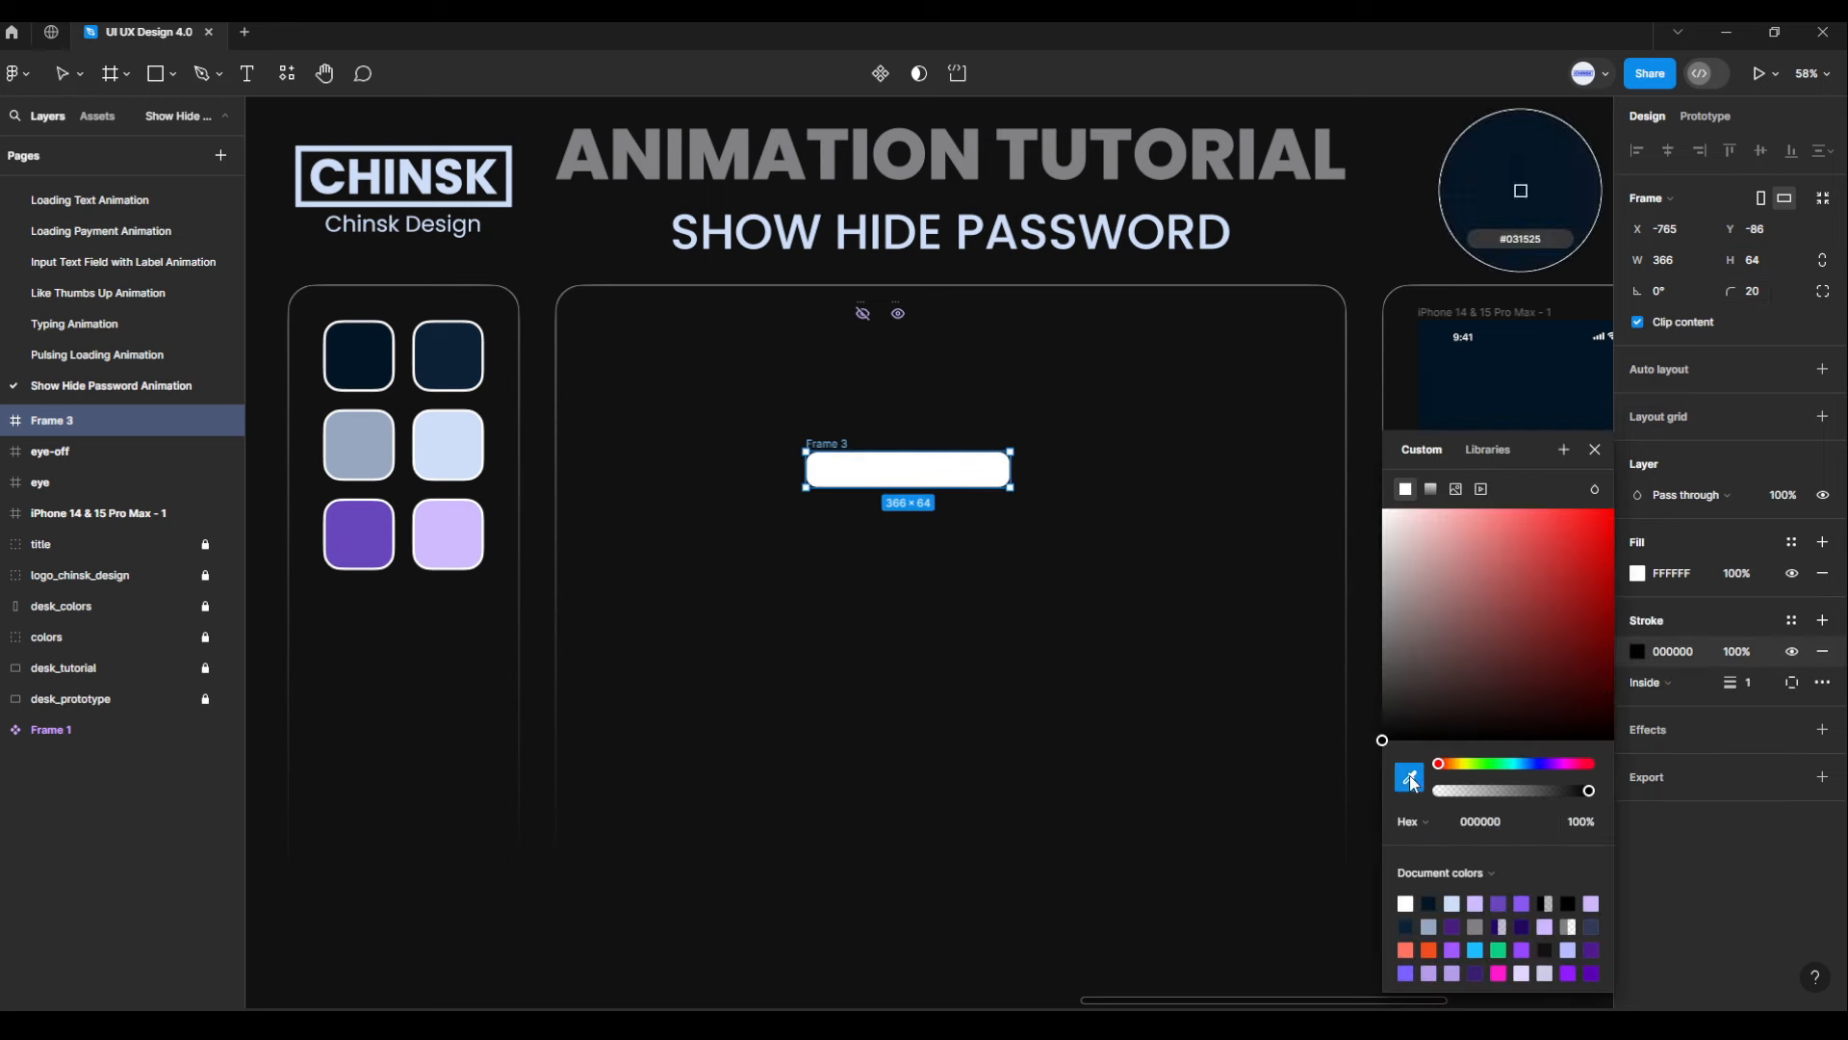
{"action": "left_click", "coordinate": [484, 550]}
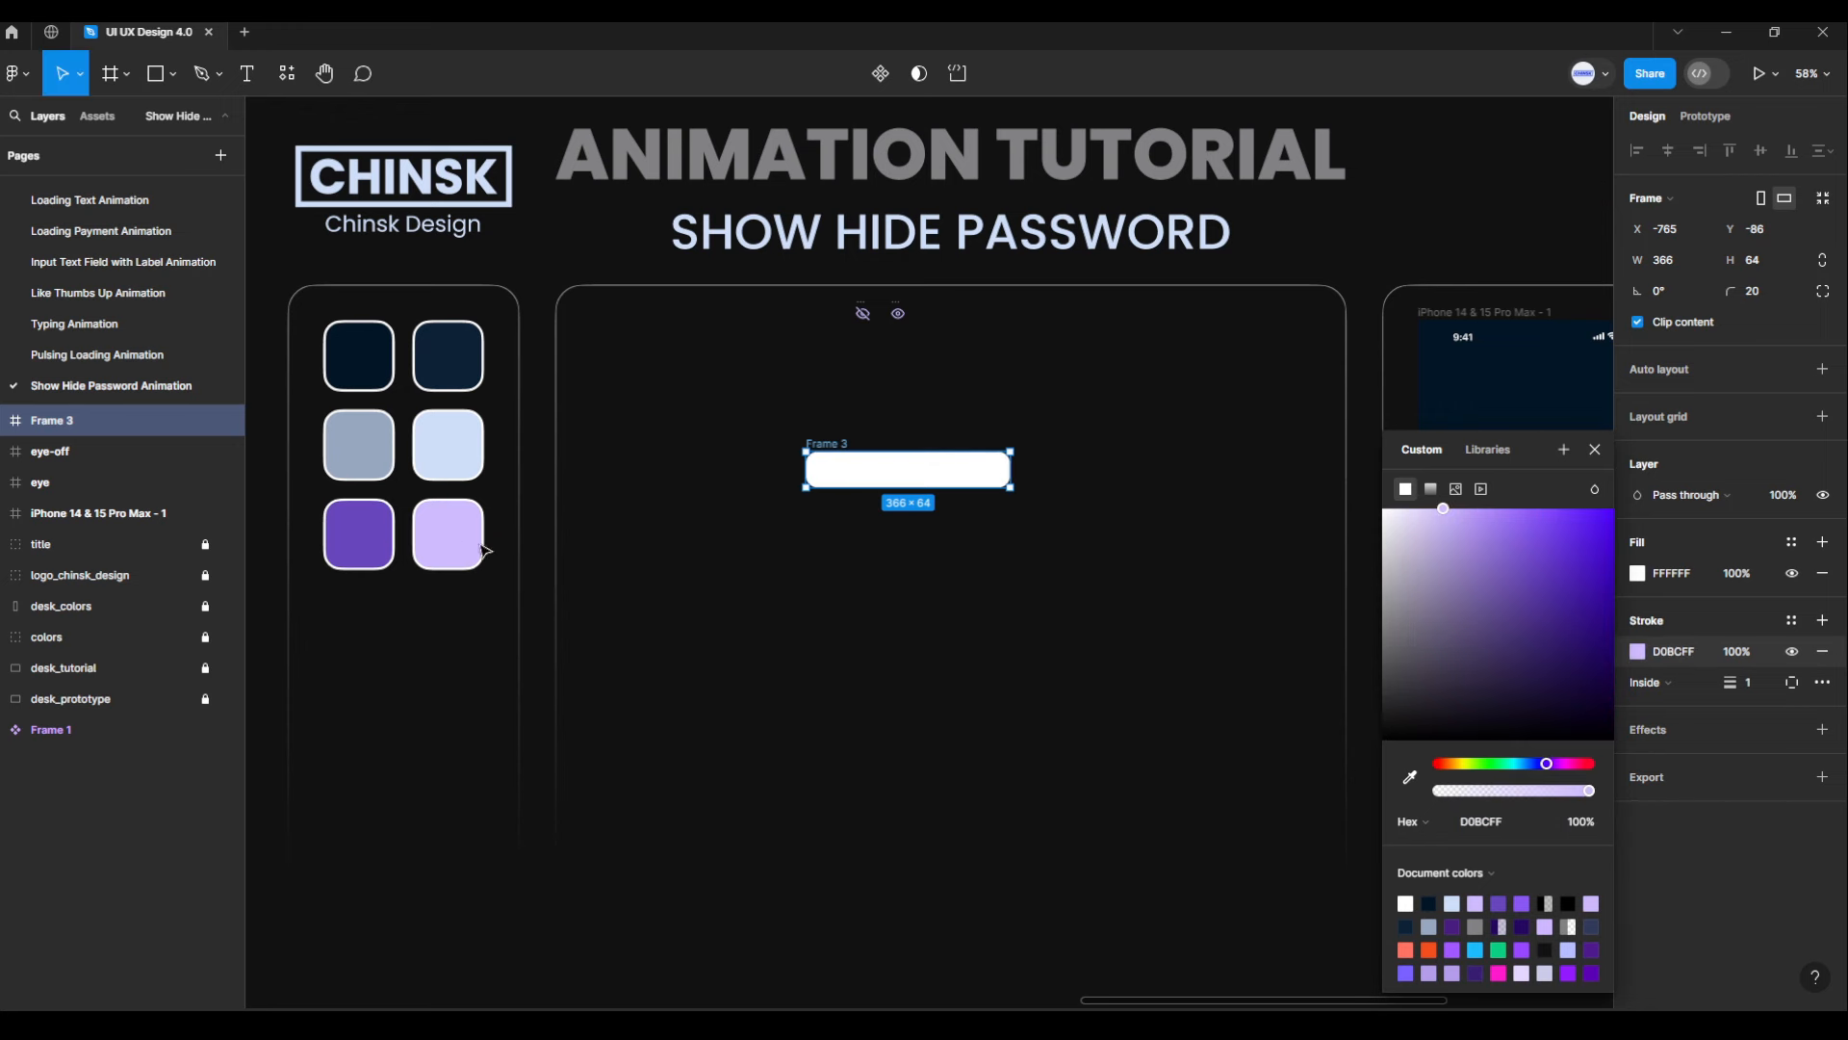
{"action": "left_click", "coordinate": [1595, 449]}
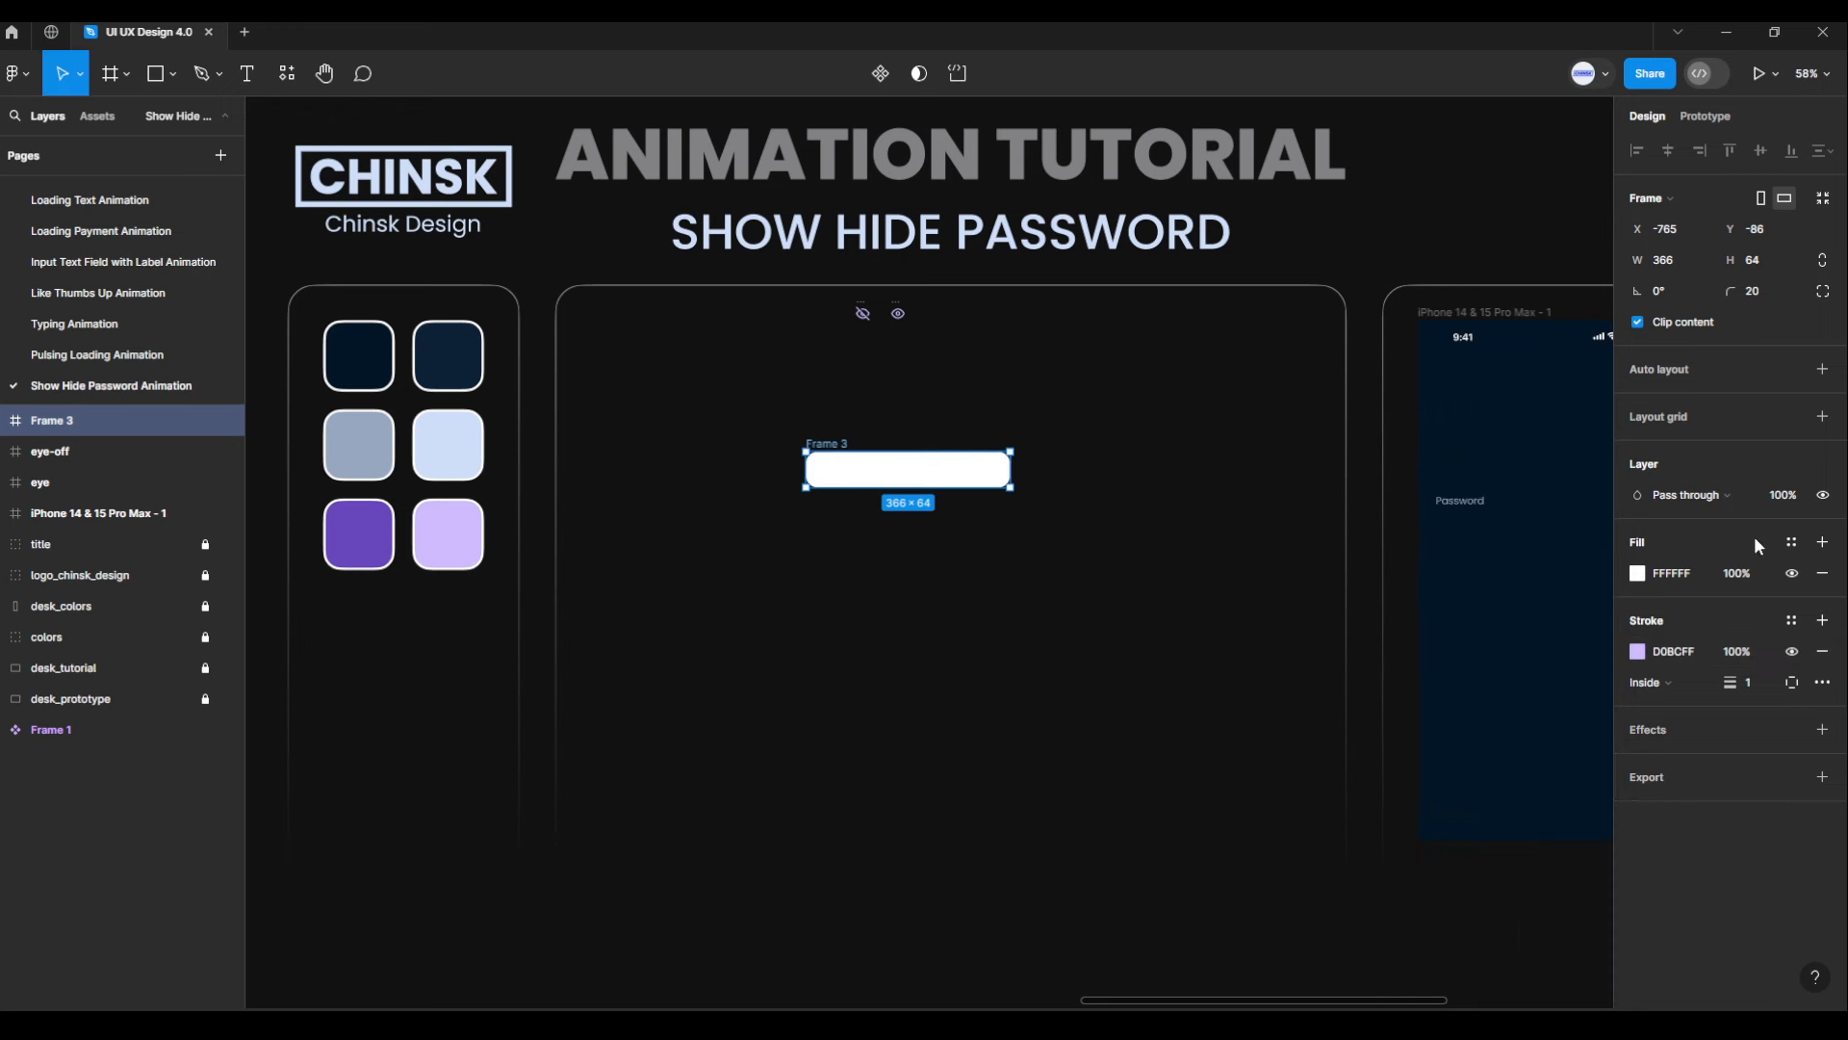
Remove the rounded frame's white fill and move the frame up to just below the eye icons
{"action": "left_click", "coordinate": [1823, 573]}
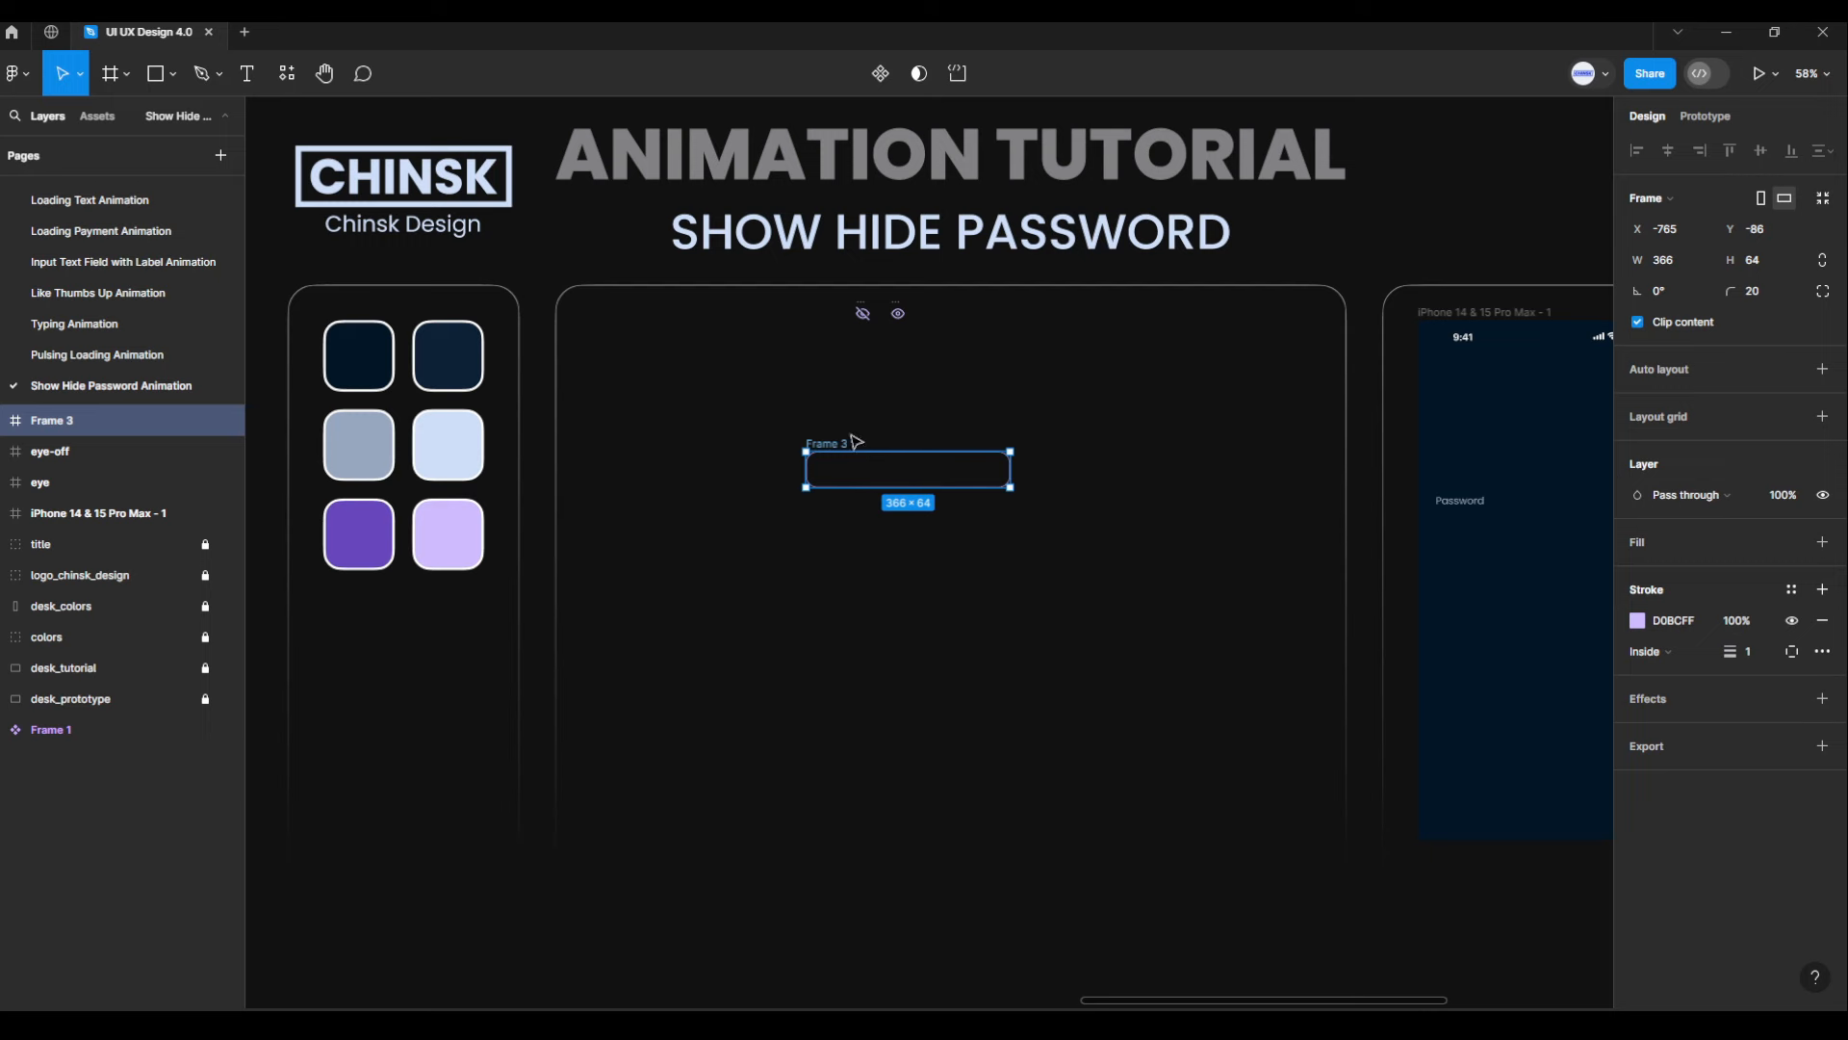
{"action": "left_click_drag", "start_coordinate": [837, 448], "coordinate": [877, 384]}
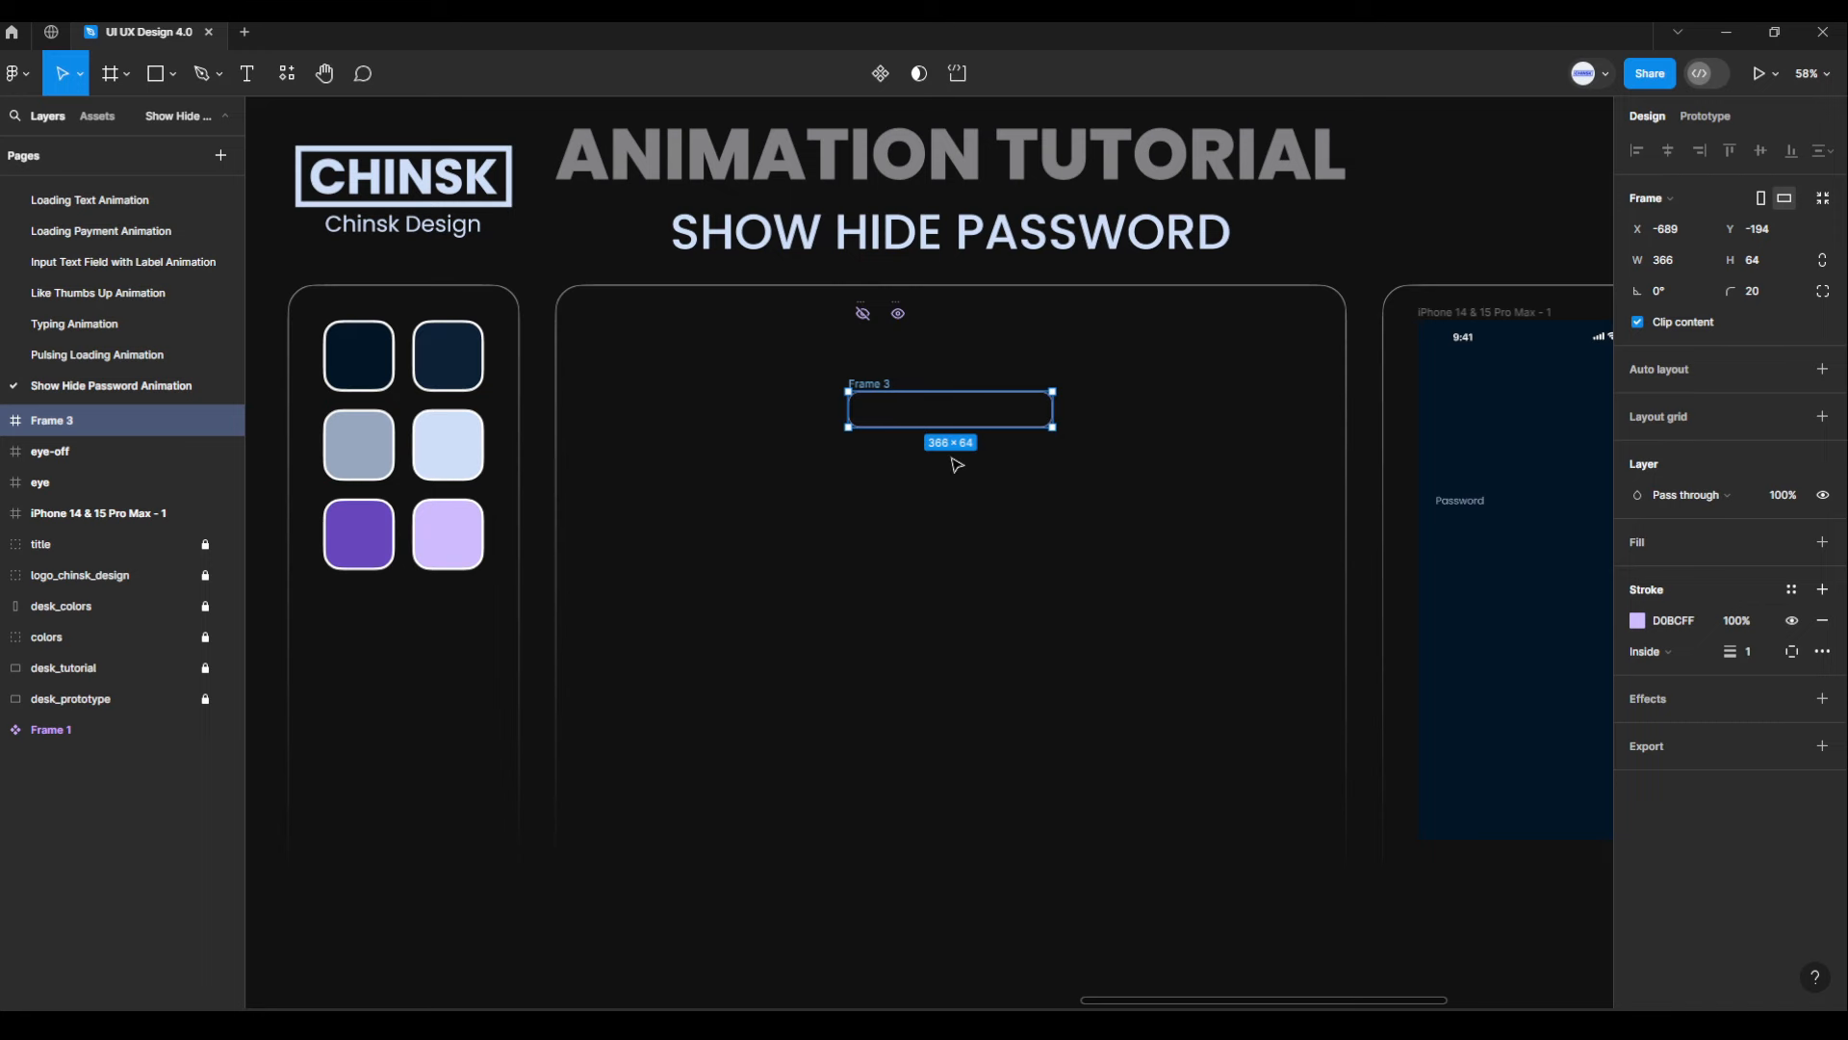
{"action": "scroll", "coordinate": [956, 465], "scroll_direction": "up", "scroll_amount": 6}
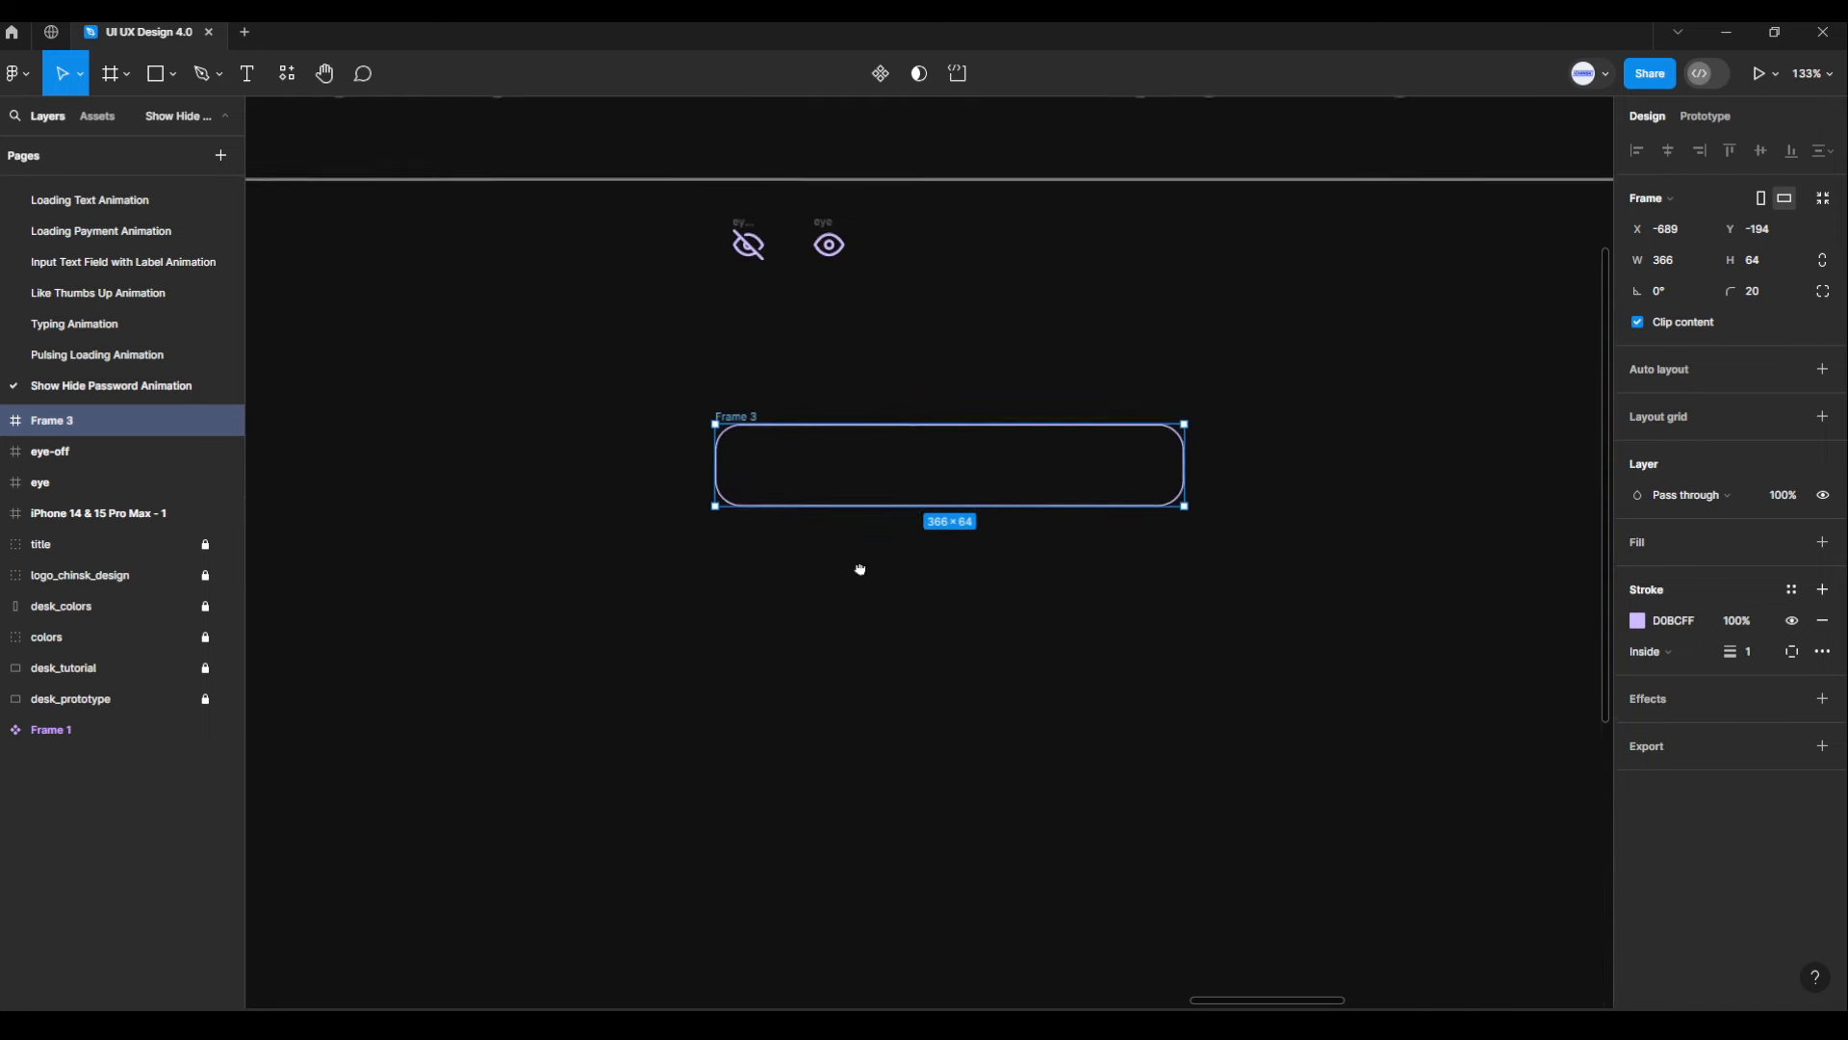
{"action": "scroll", "coordinate": [861, 569], "scroll_direction": "up", "scroll_amount": 5}
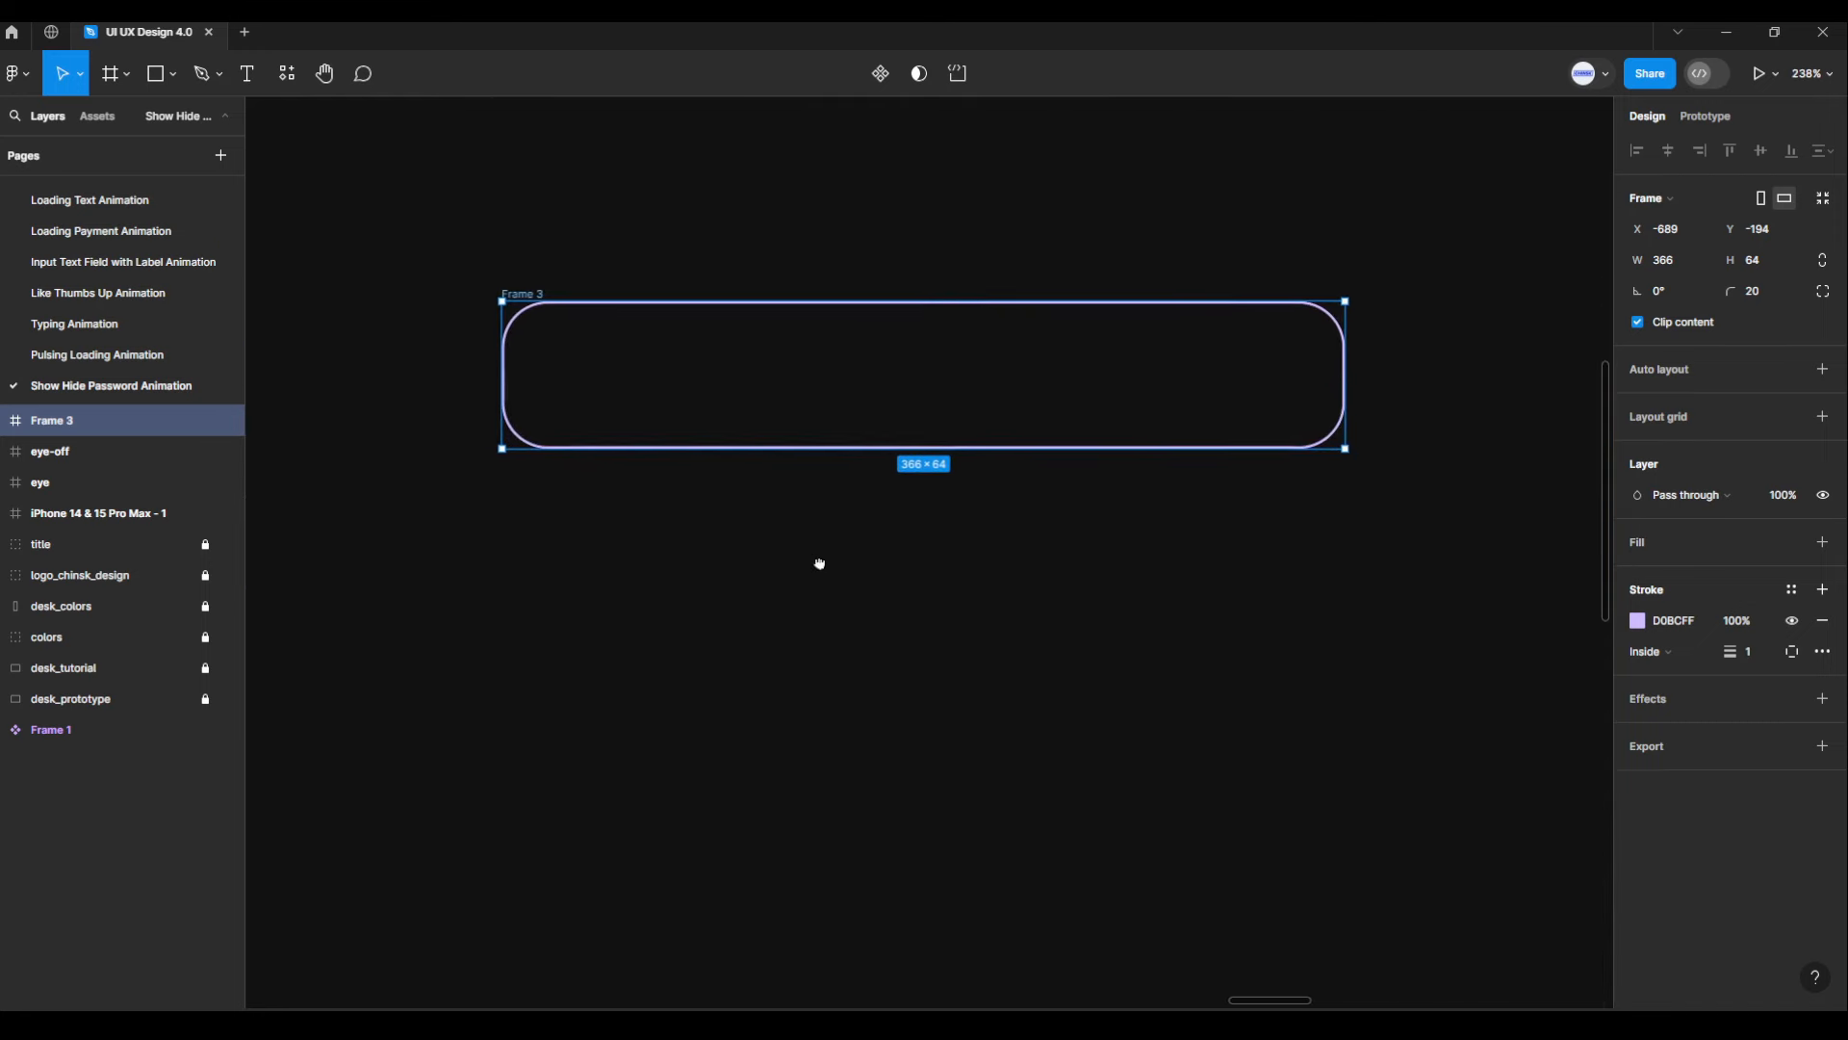
{"action": "left_click", "coordinate": [850, 548]}
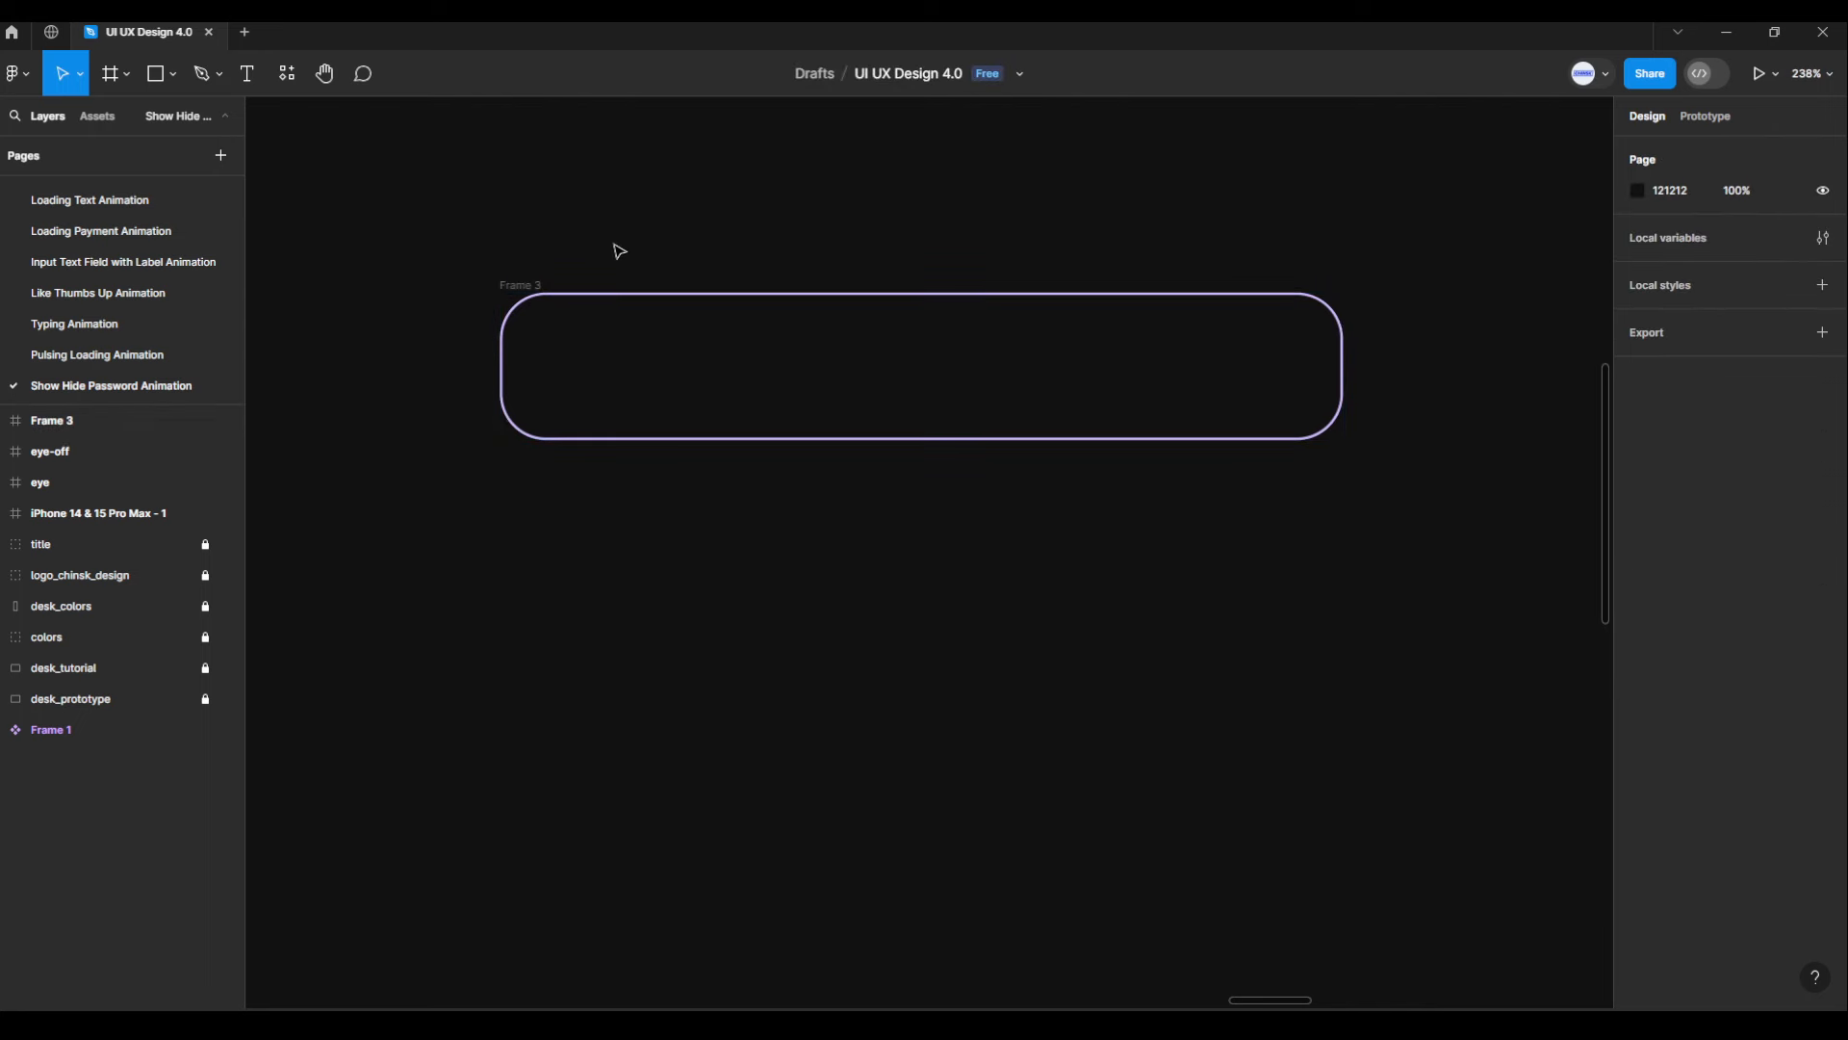
Add auto layout to the rounded frame with gap 20, horizontal and vertical padding 20, and left-centre alignment
{"action": "left_click", "coordinate": [538, 284]}
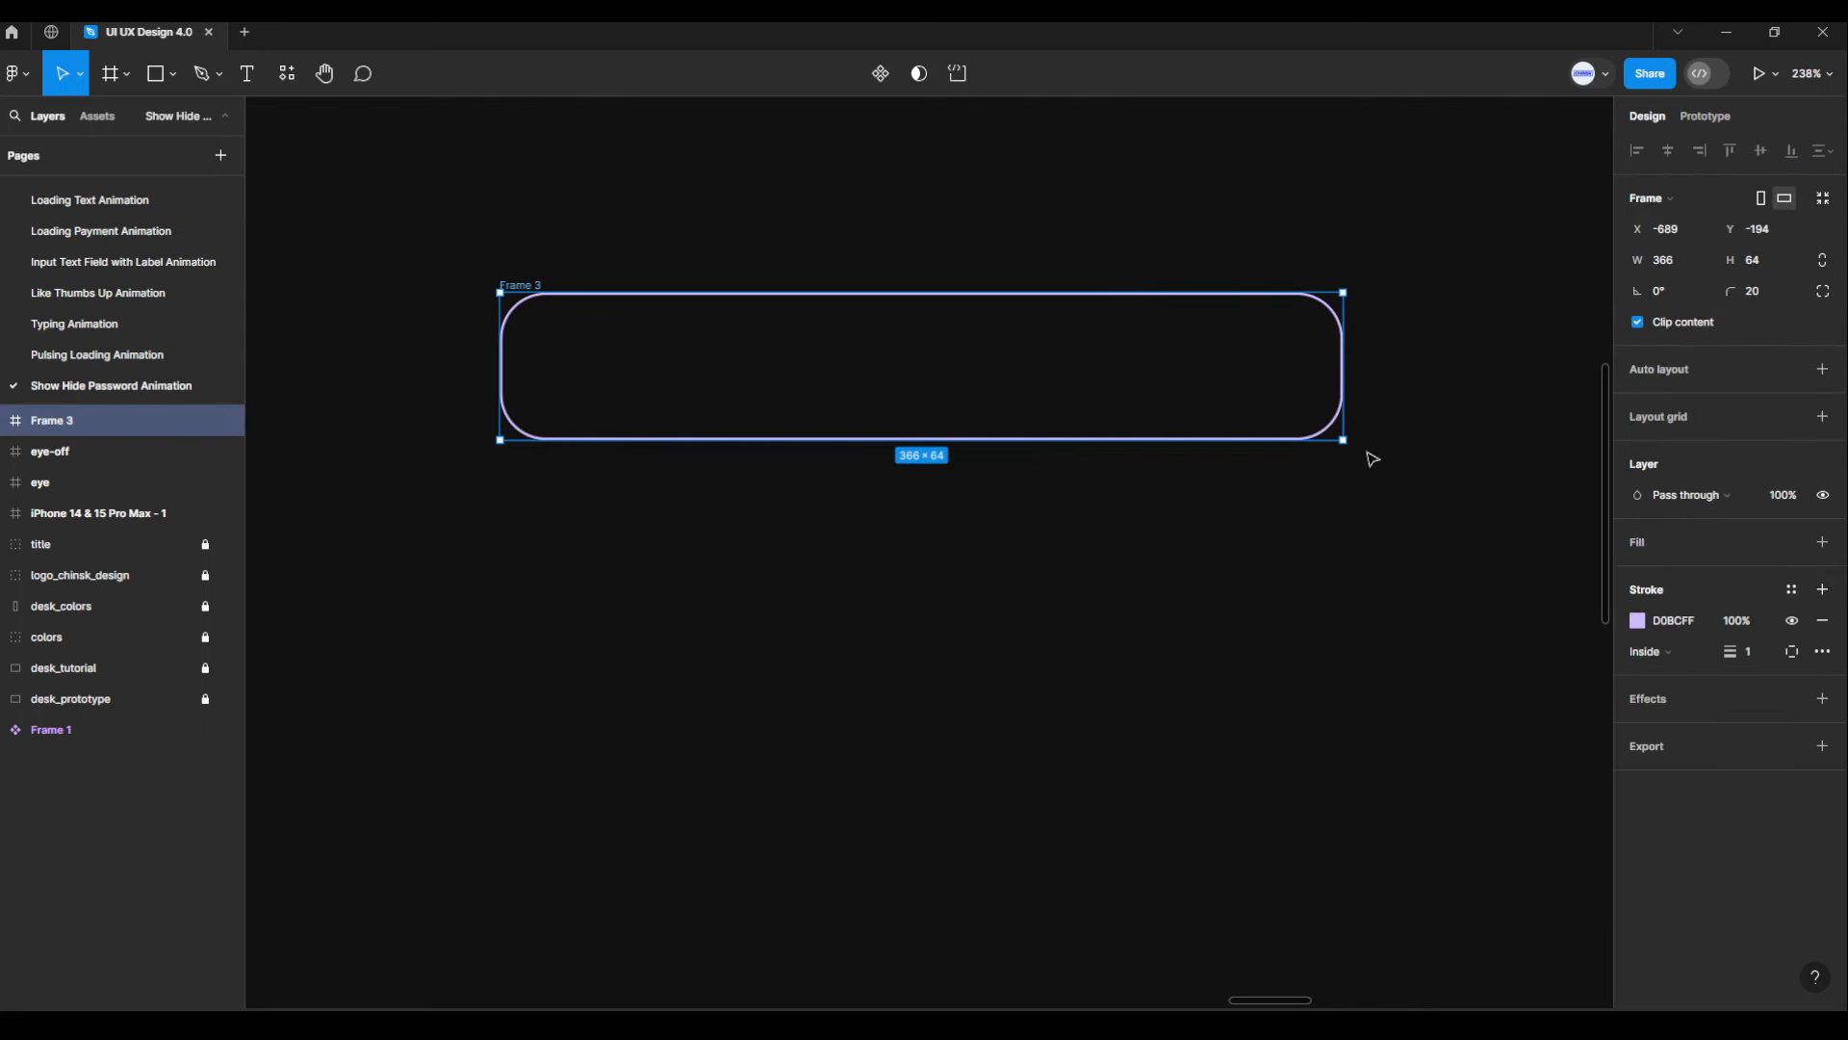
{"action": "left_click", "coordinate": [1822, 369]}
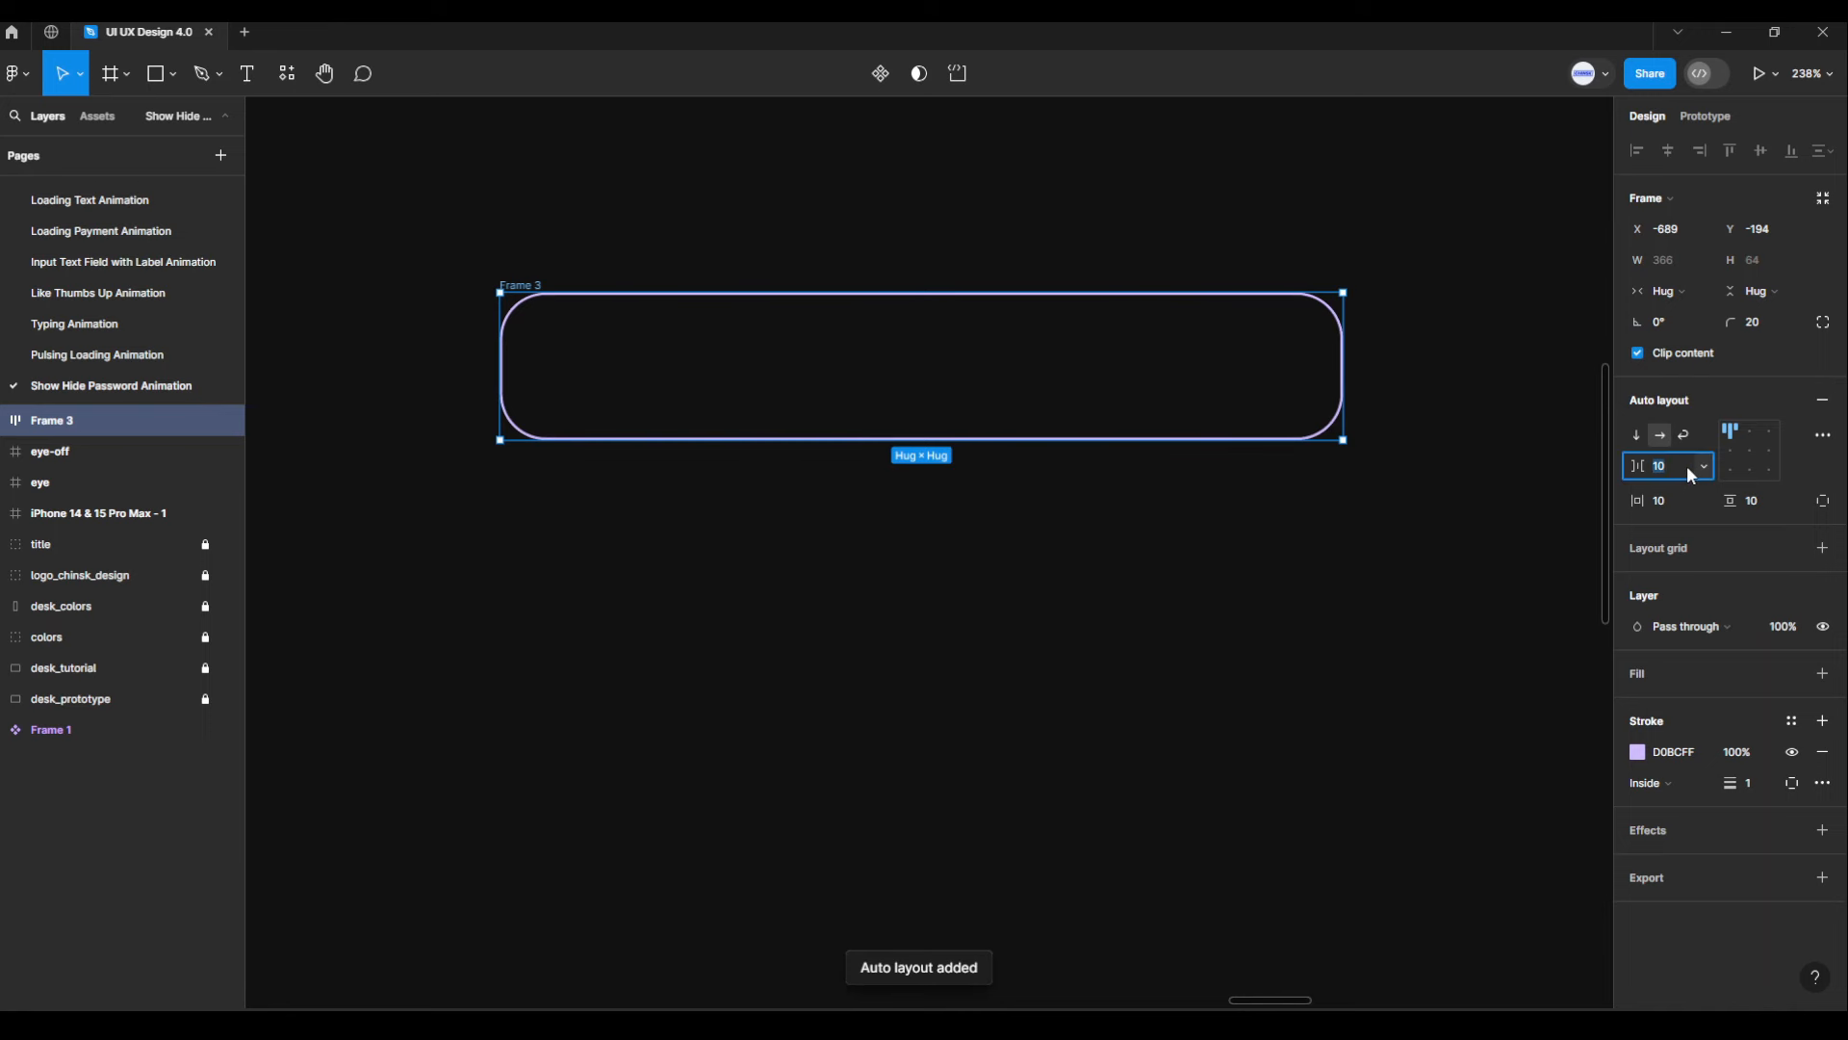
{"action": "type", "text": "20"}
{"action": "key", "text": "Return"}
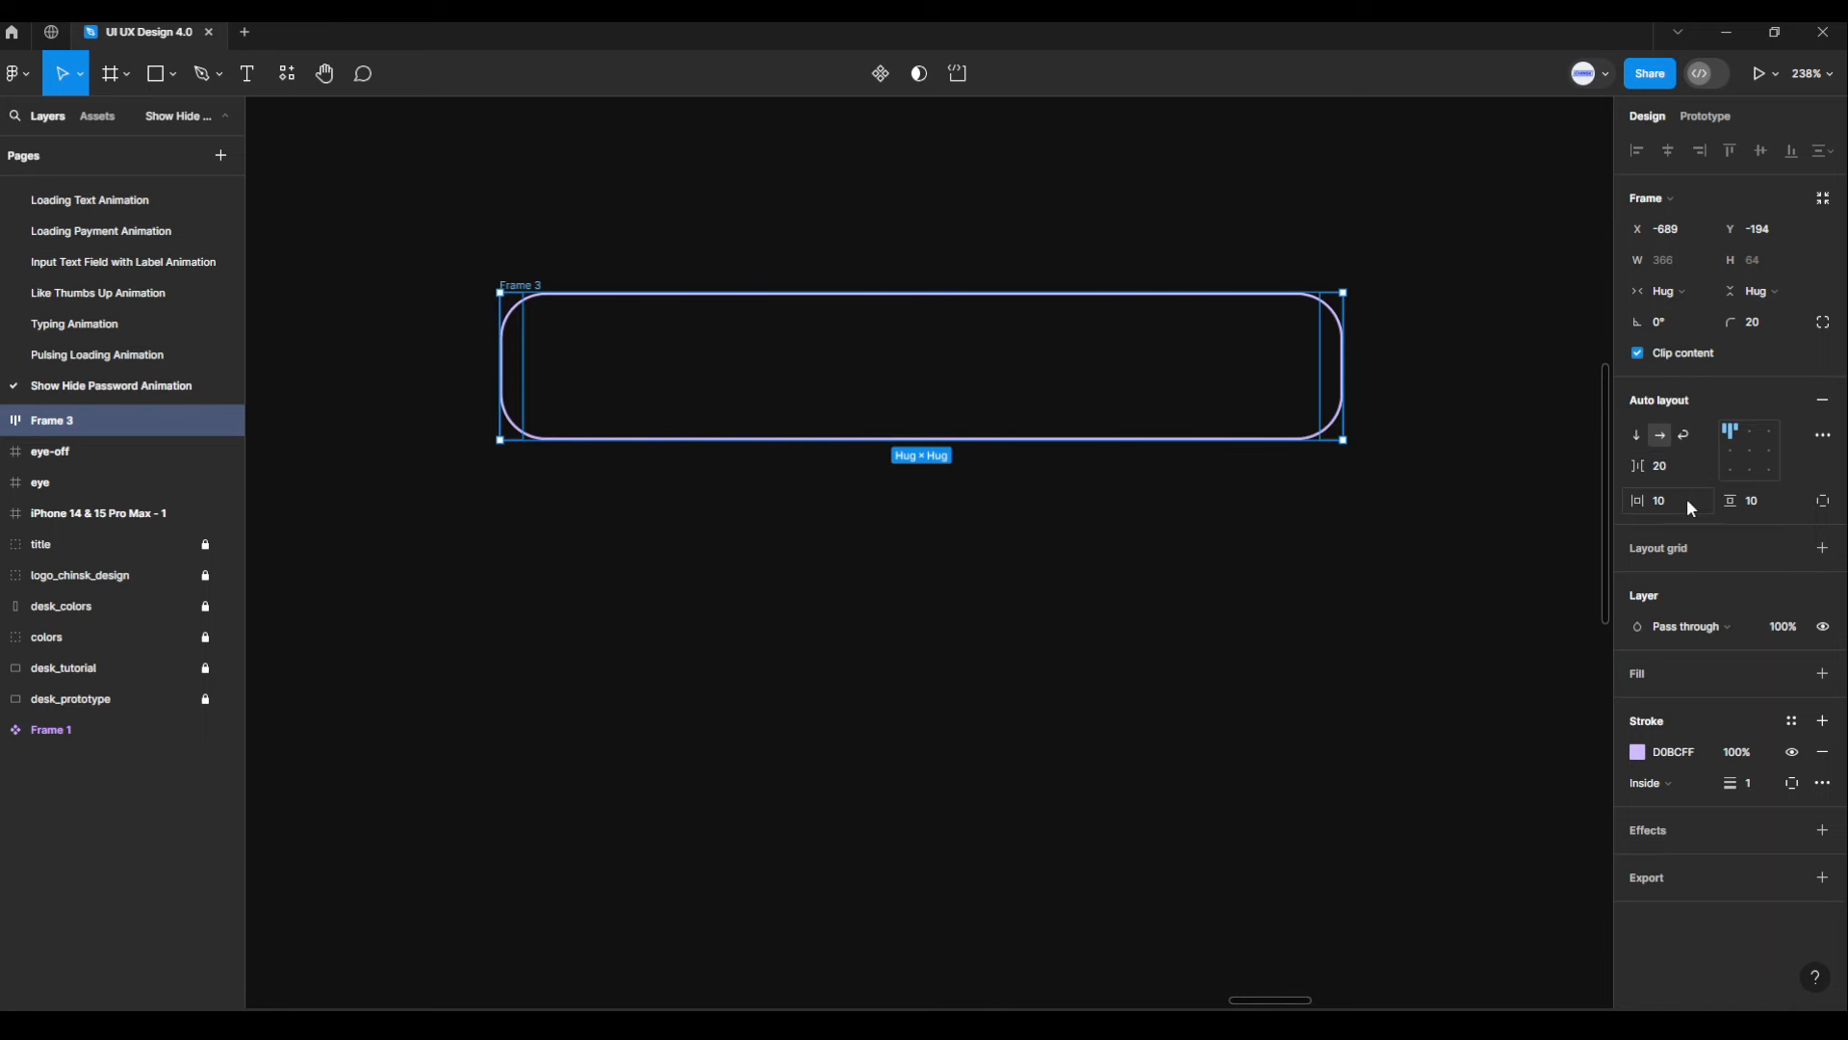
{"action": "left_click", "coordinate": [1688, 500]}
{"action": "type", "text": "20"}
{"action": "key", "text": "Return"}
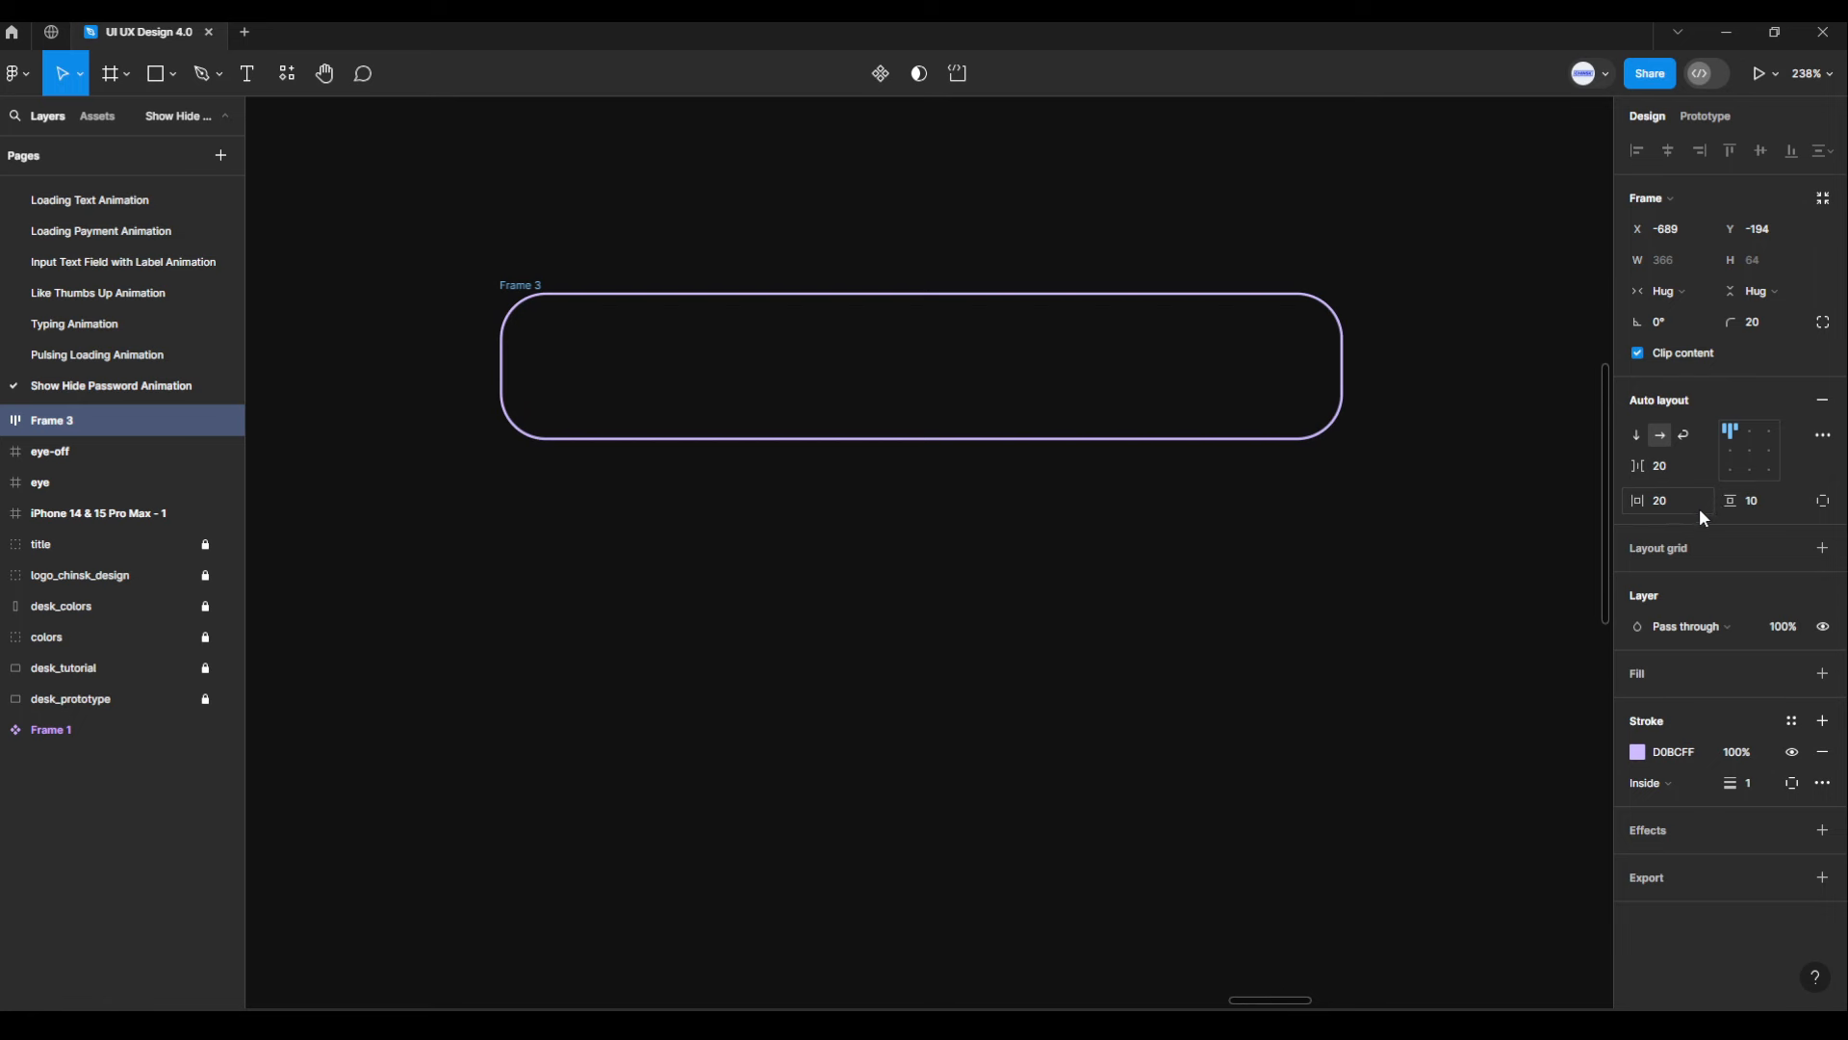
{"action": "key", "text": "Return"}
{"action": "left_click", "coordinate": [1724, 453]}
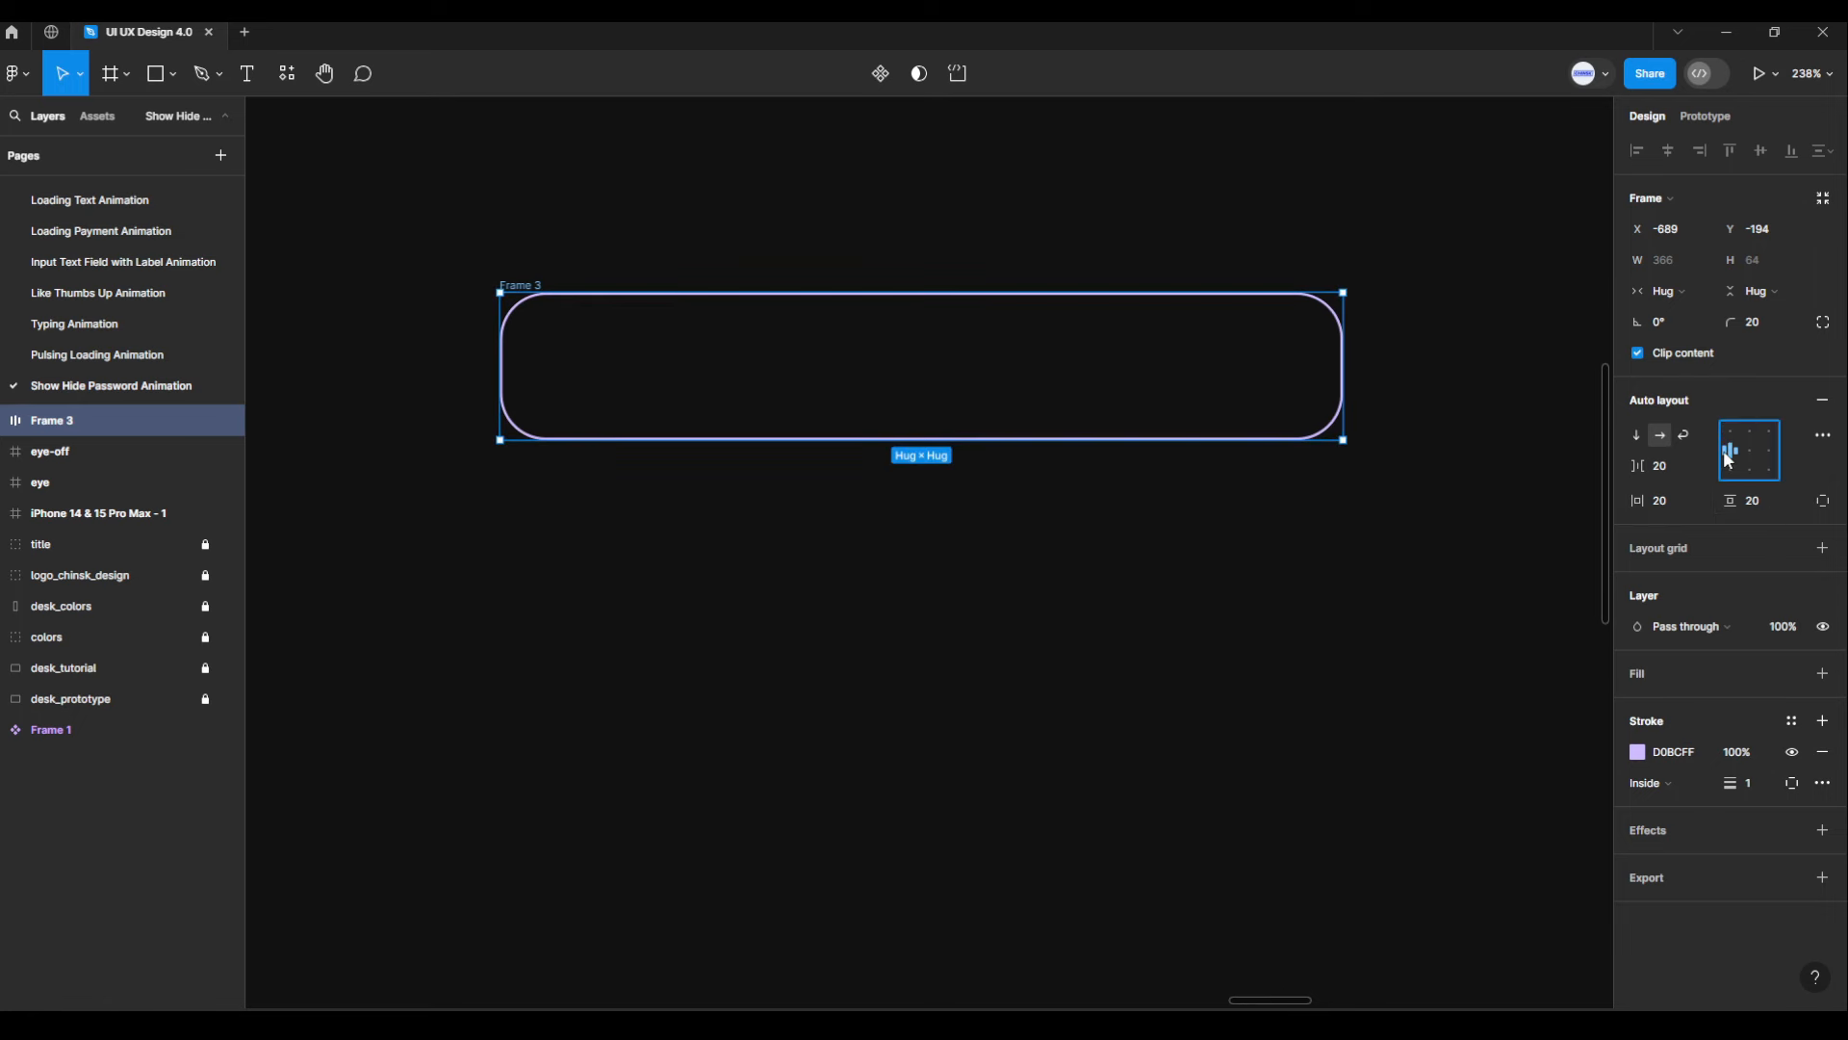
{"action": "left_click", "coordinate": [1256, 606]}
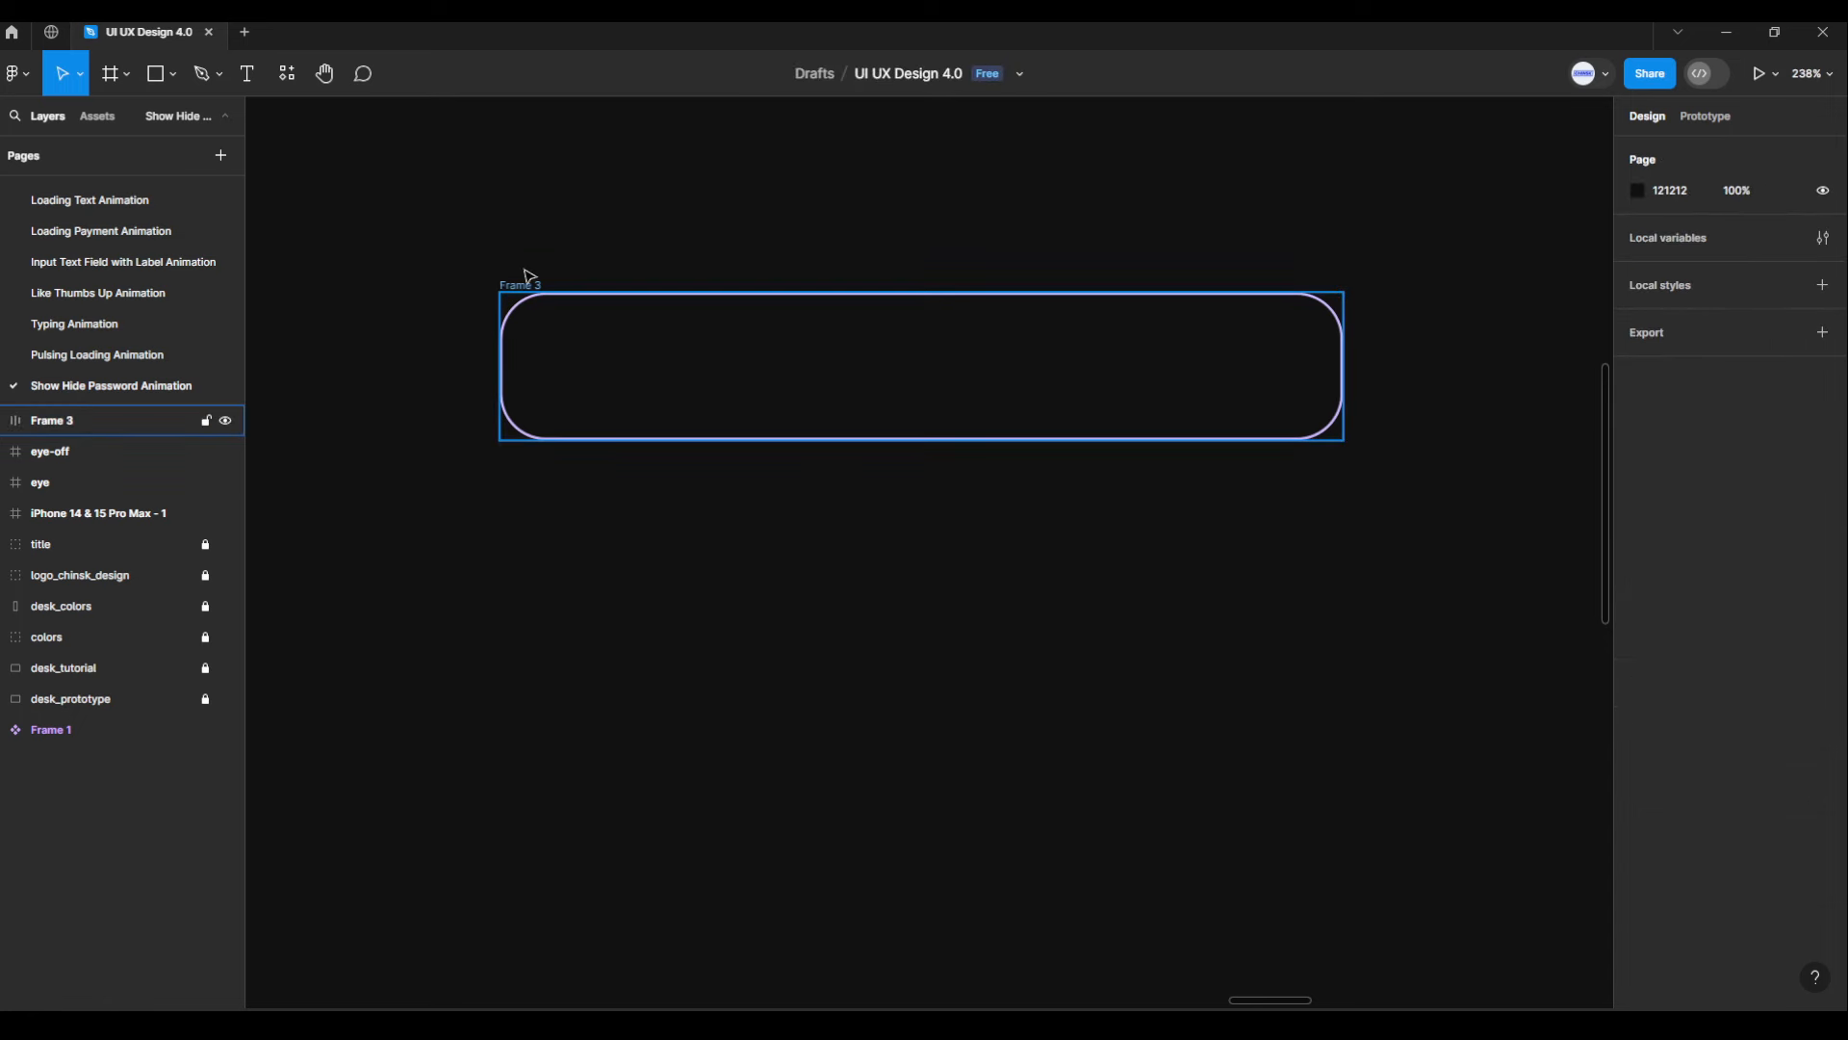
Create a second frame below the rounded outline and size it 282 × 24
{"action": "left_click", "coordinate": [126, 77]}
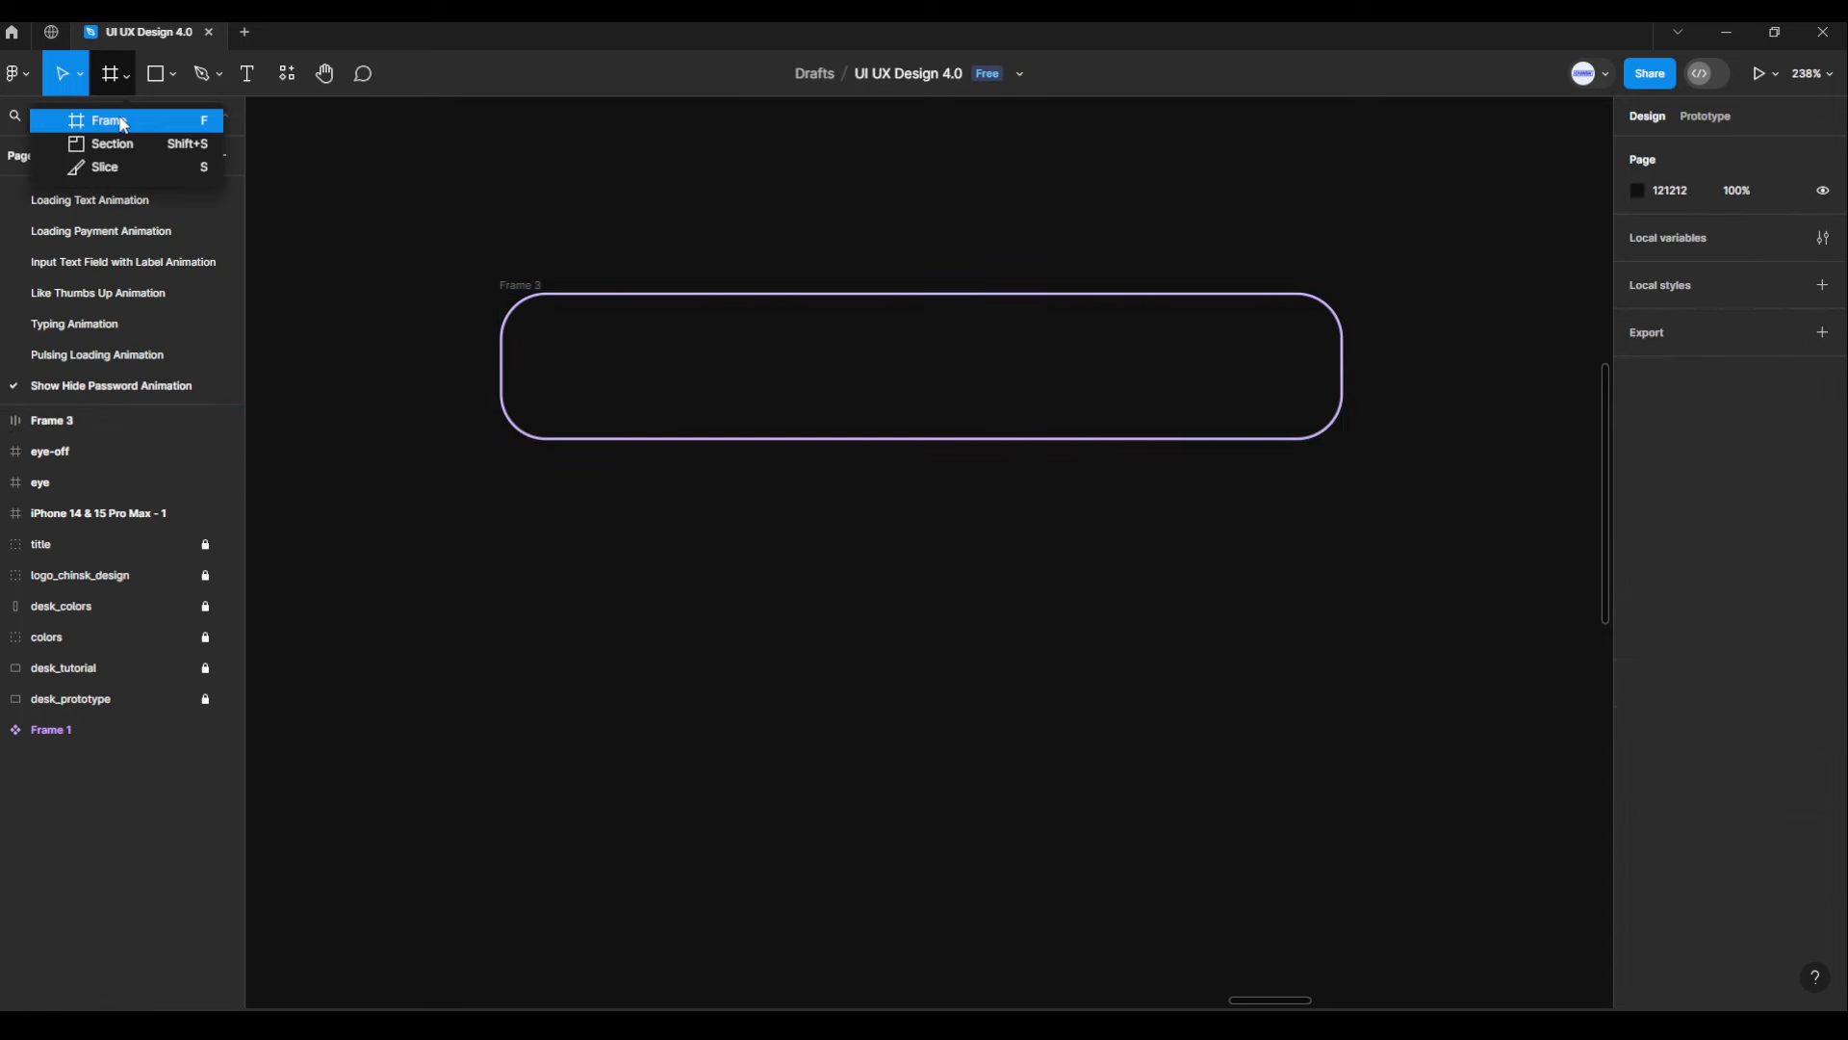
{"action": "left_click", "coordinate": [106, 120]}
{"action": "left_click", "coordinate": [660, 666]}
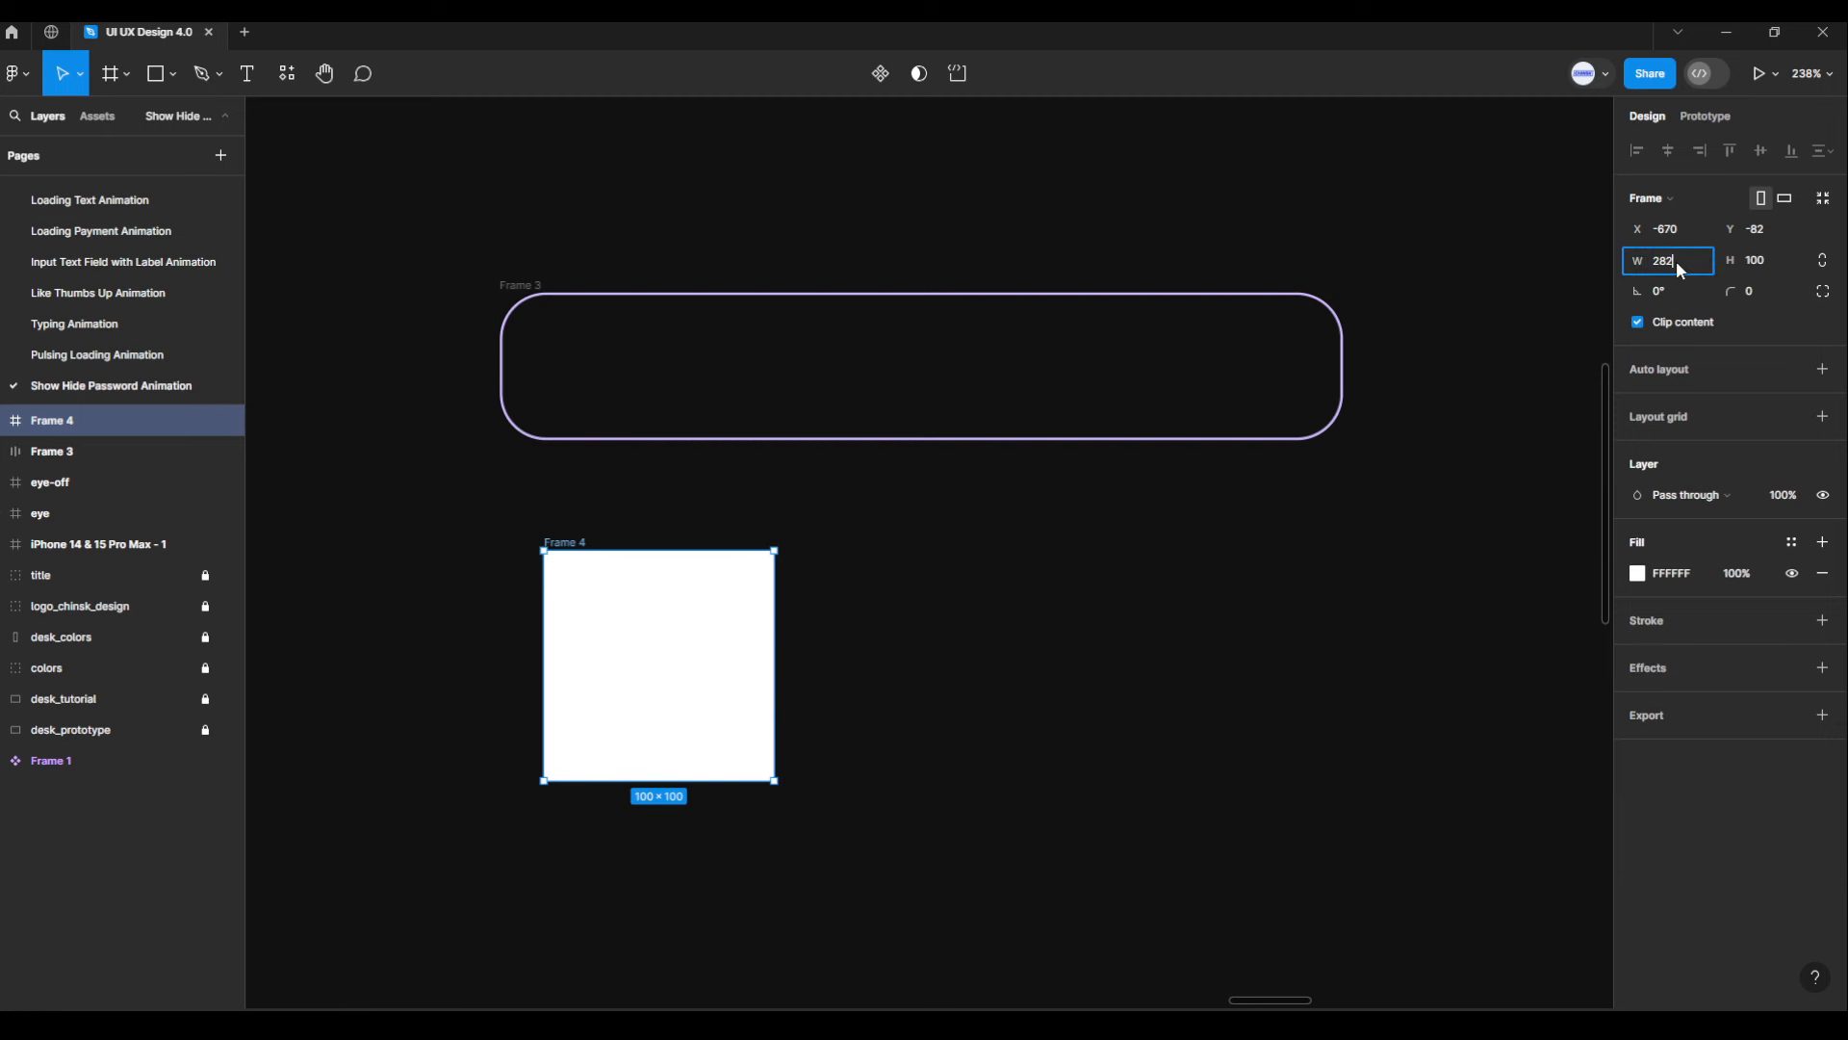
{"action": "key", "text": "Return"}
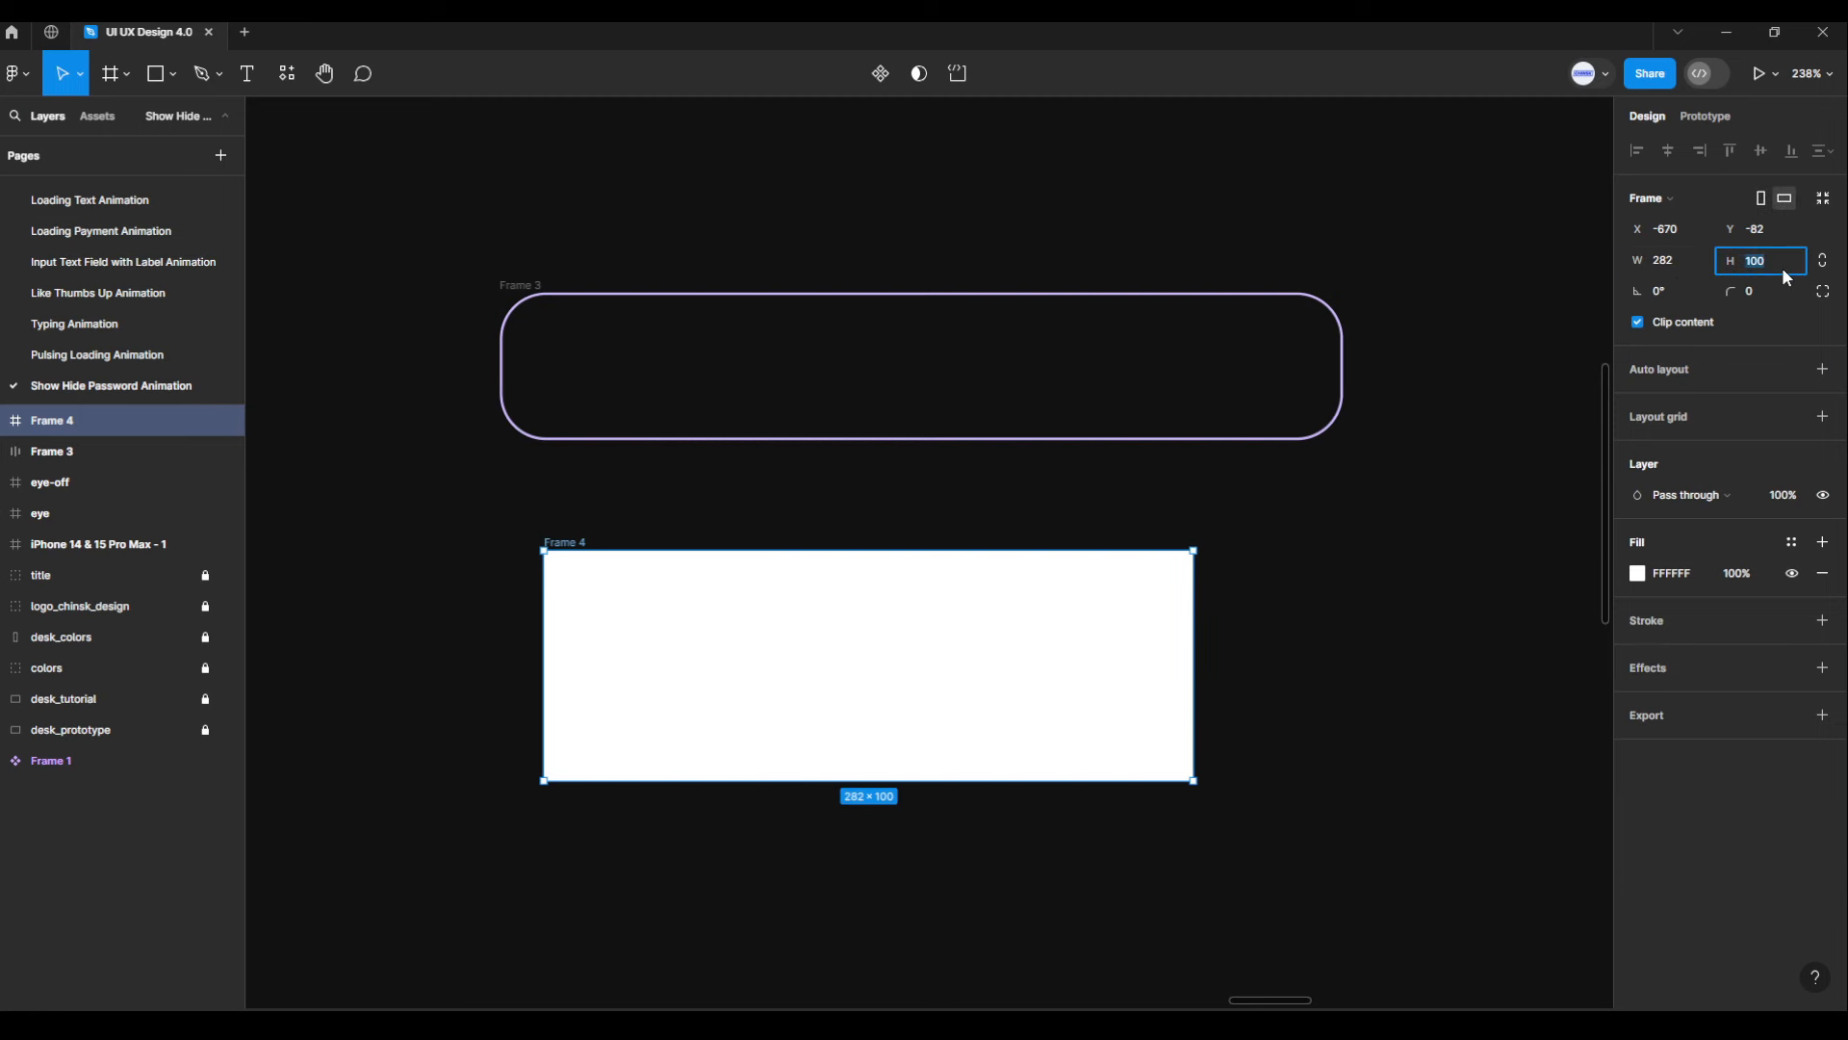
{"action": "left_click", "coordinate": [1782, 268]}
{"action": "type", "text": "24"}
{"action": "key", "text": "Return"}
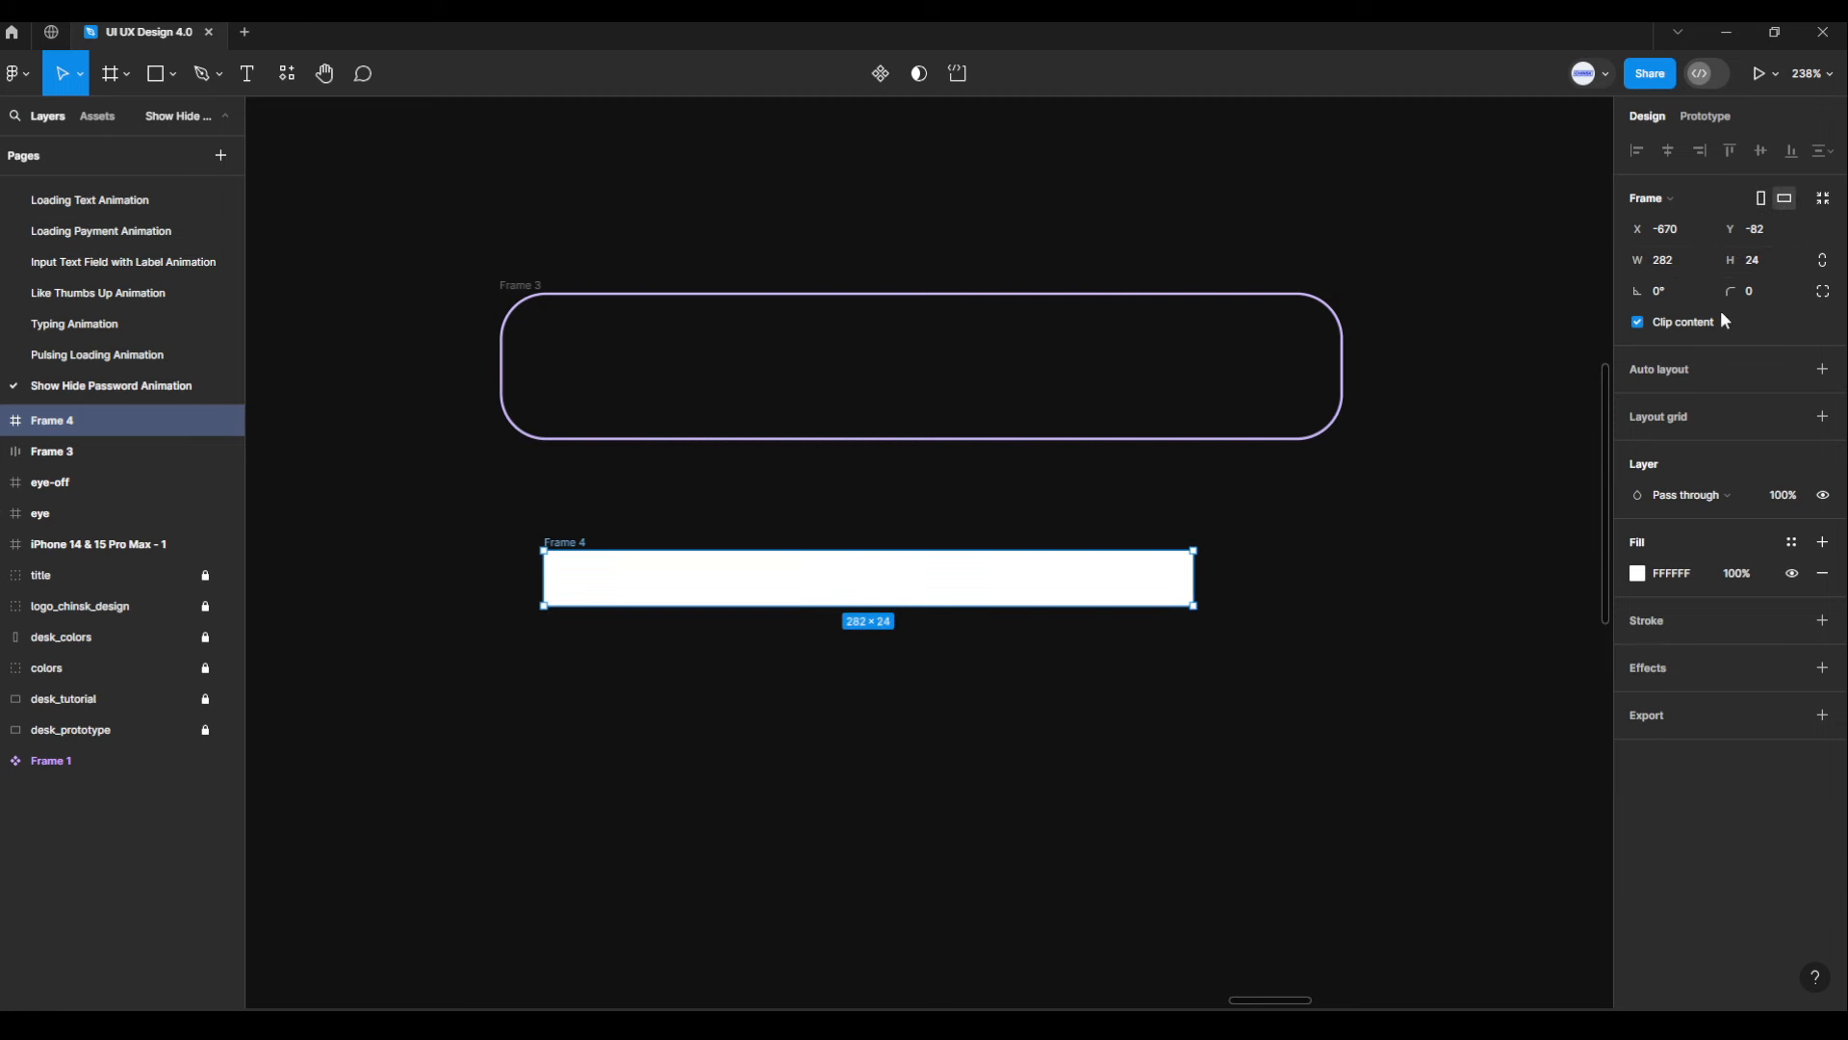
{"action": "left_click", "coordinate": [1258, 713]}
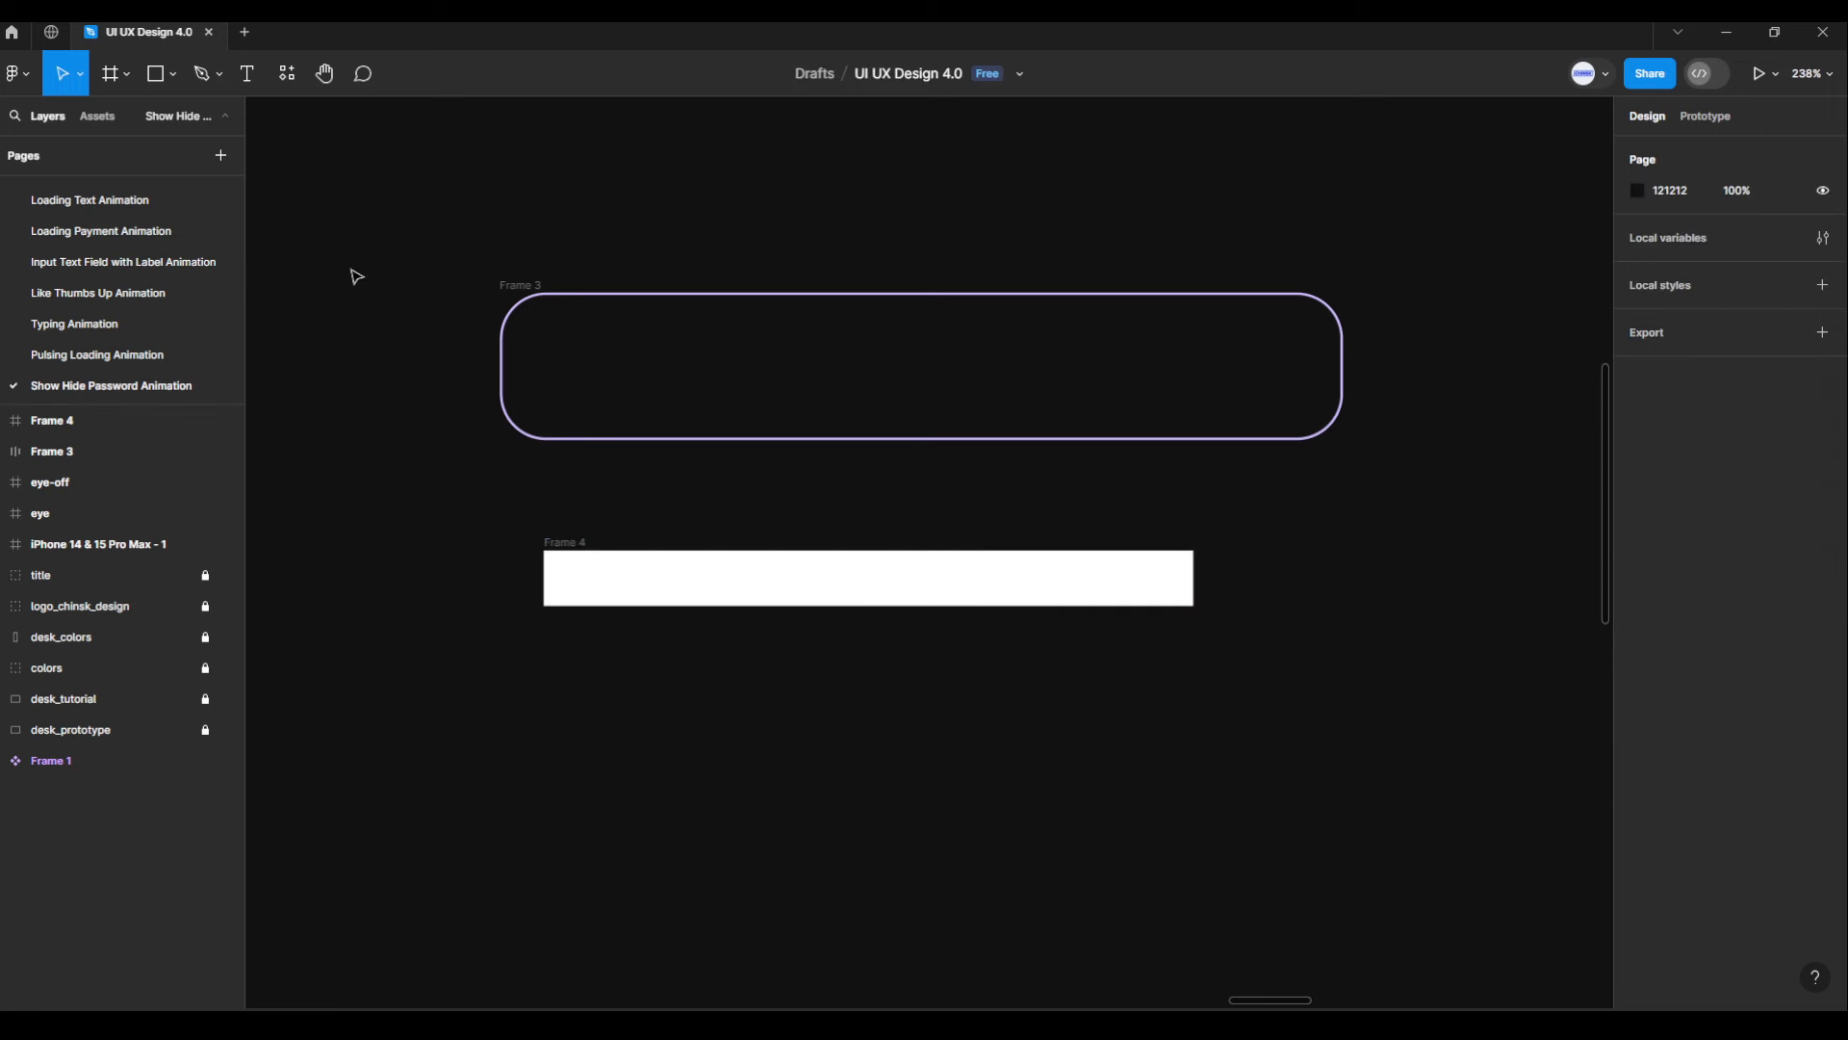
Add a text layer containing the six-digit sample password below the white frame
{"action": "left_click", "coordinate": [248, 84]}
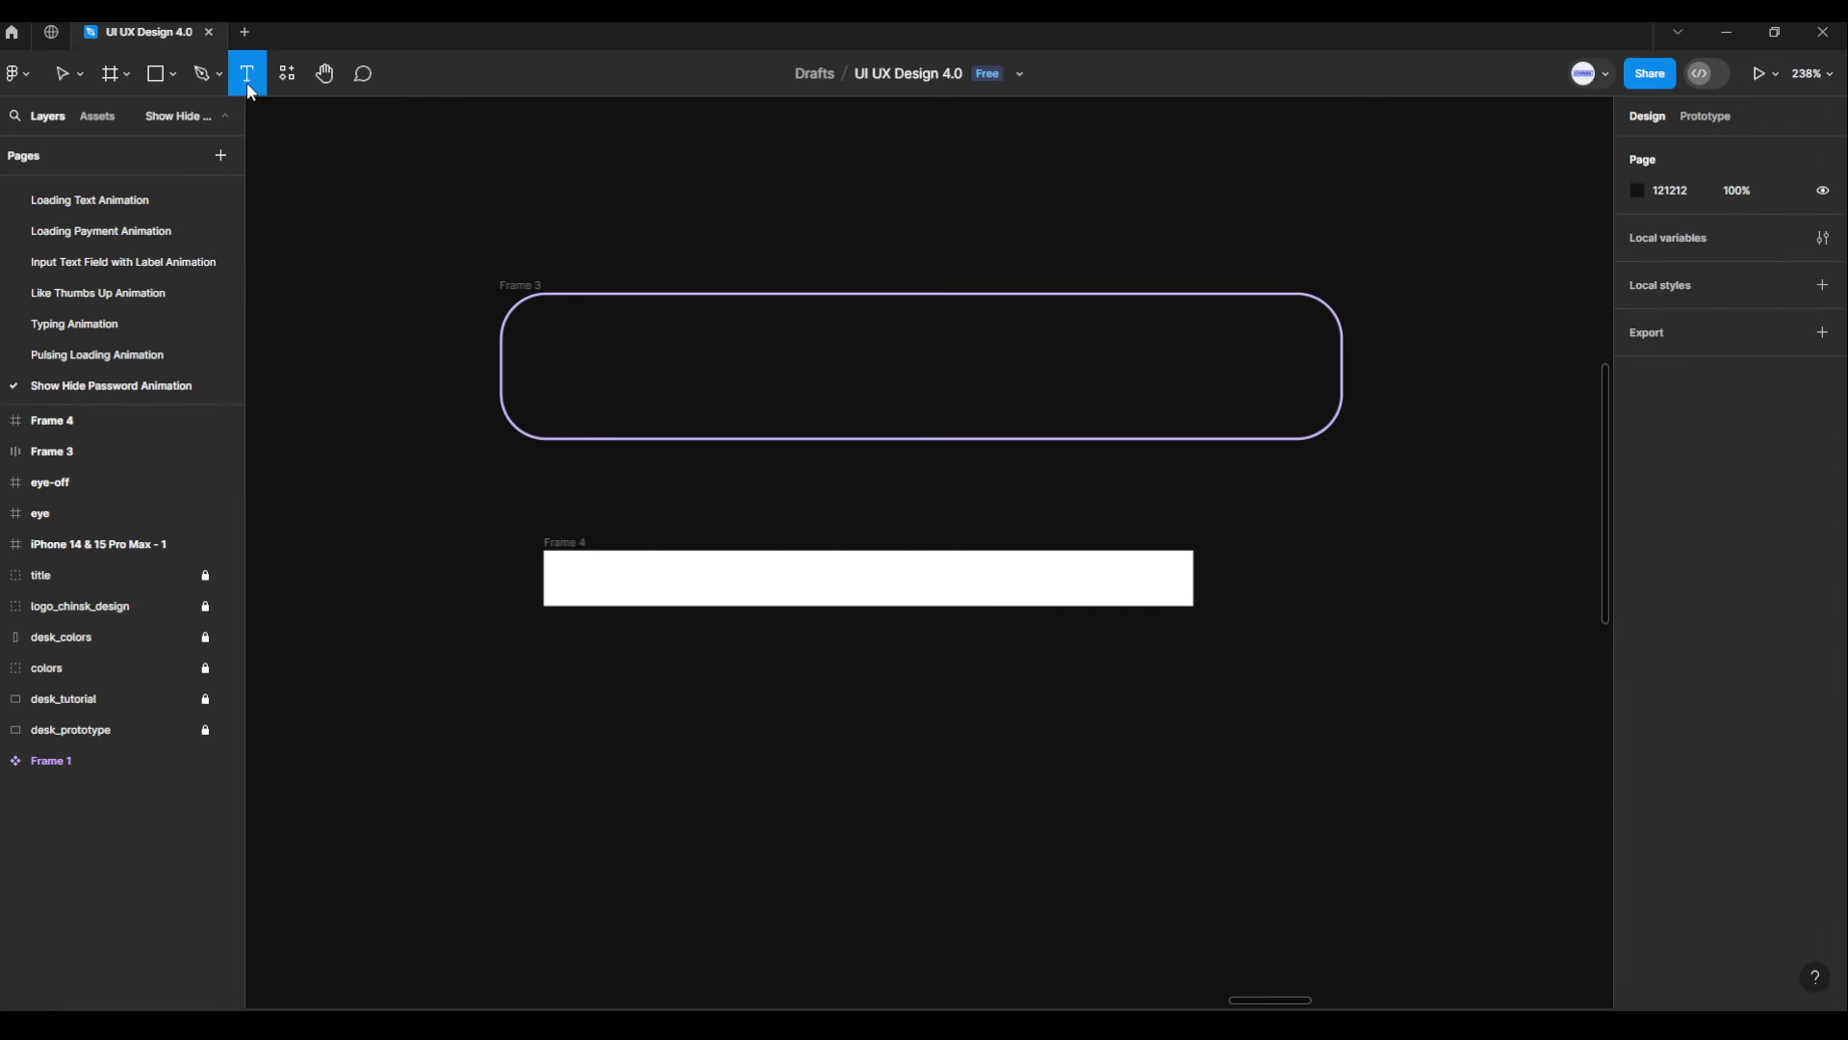
{"action": "left_click", "coordinate": [673, 767]}
{"action": "type", "text": "123456"}
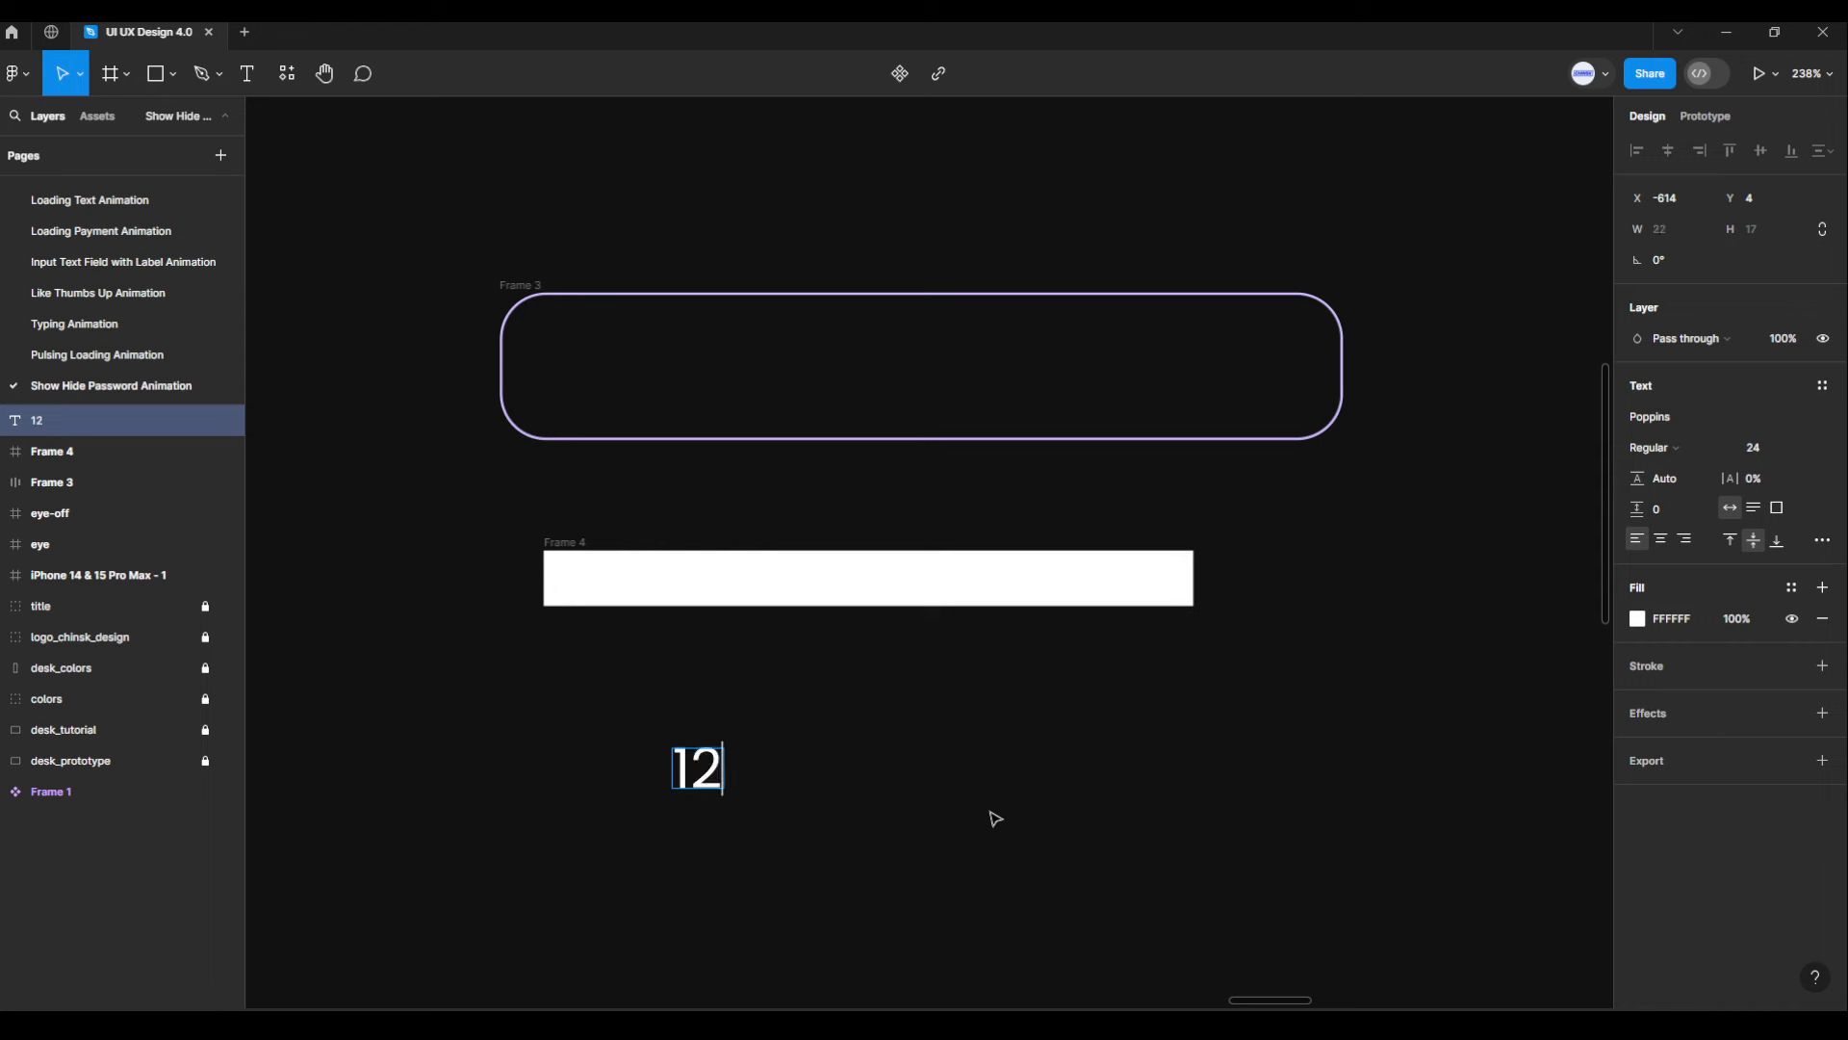
{"action": "key", "text": "Escape"}
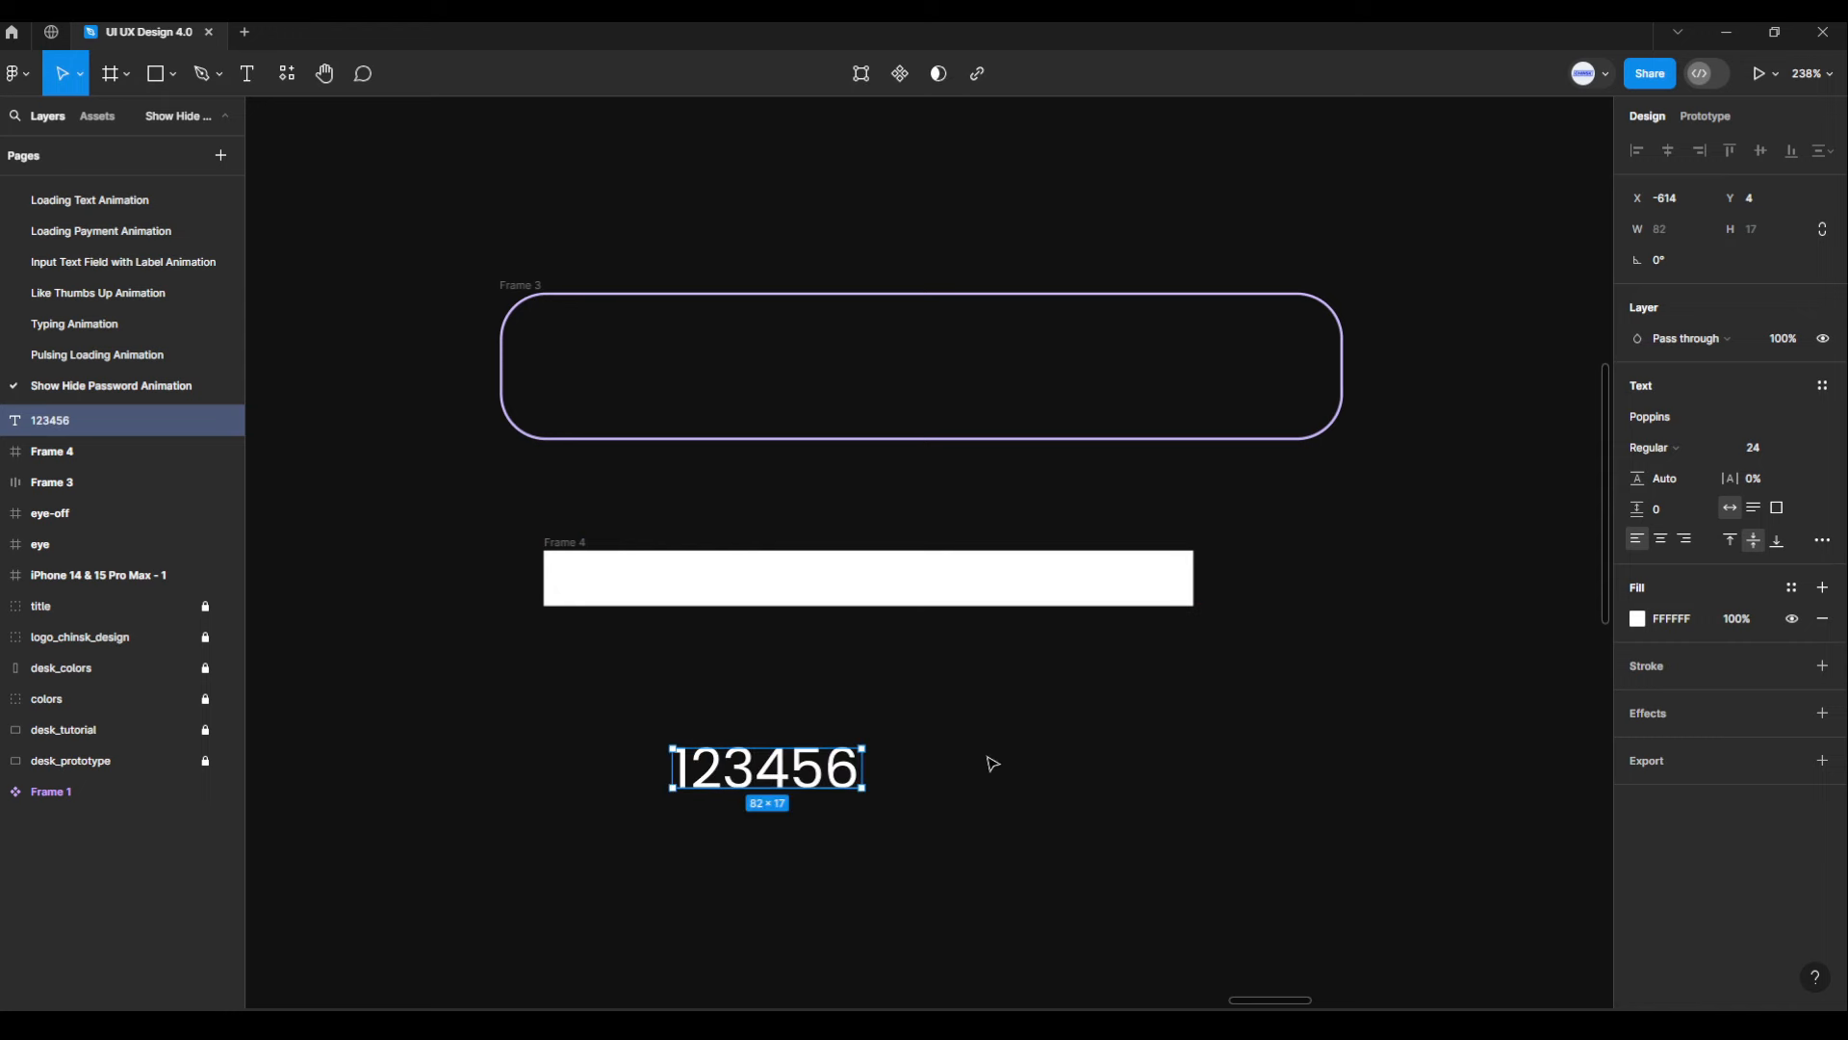
Set the digit text's fill to D0BCFF by sampling the light purple swatch
{"action": "left_click", "coordinate": [1637, 619]}
{"action": "left_click", "coordinate": [1409, 776]}
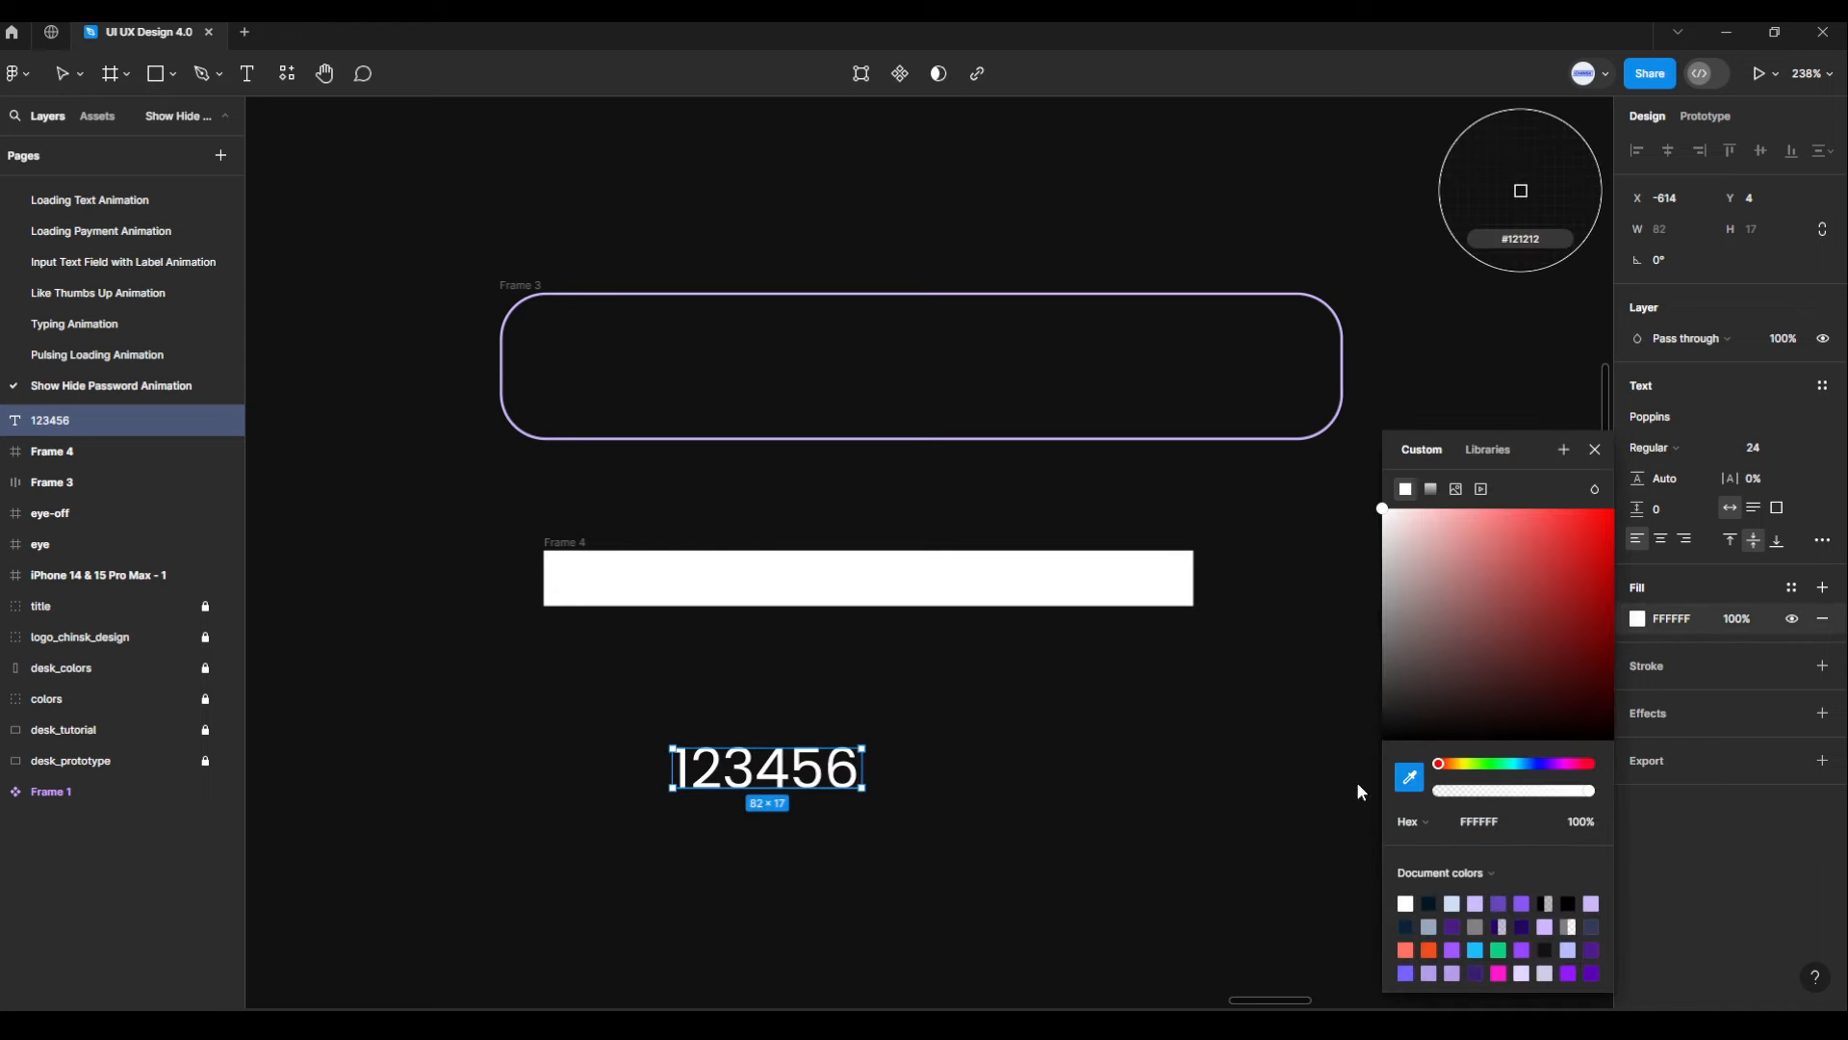
{"action": "scroll", "coordinate": [412, 616], "scroll_direction": "down", "scroll_amount": 3}
{"action": "left_click_drag", "start_coordinate": [416, 628], "coordinate": [1021, 564]}
{"action": "scroll", "coordinate": [895, 582], "scroll_direction": "down", "scroll_amount": 2}
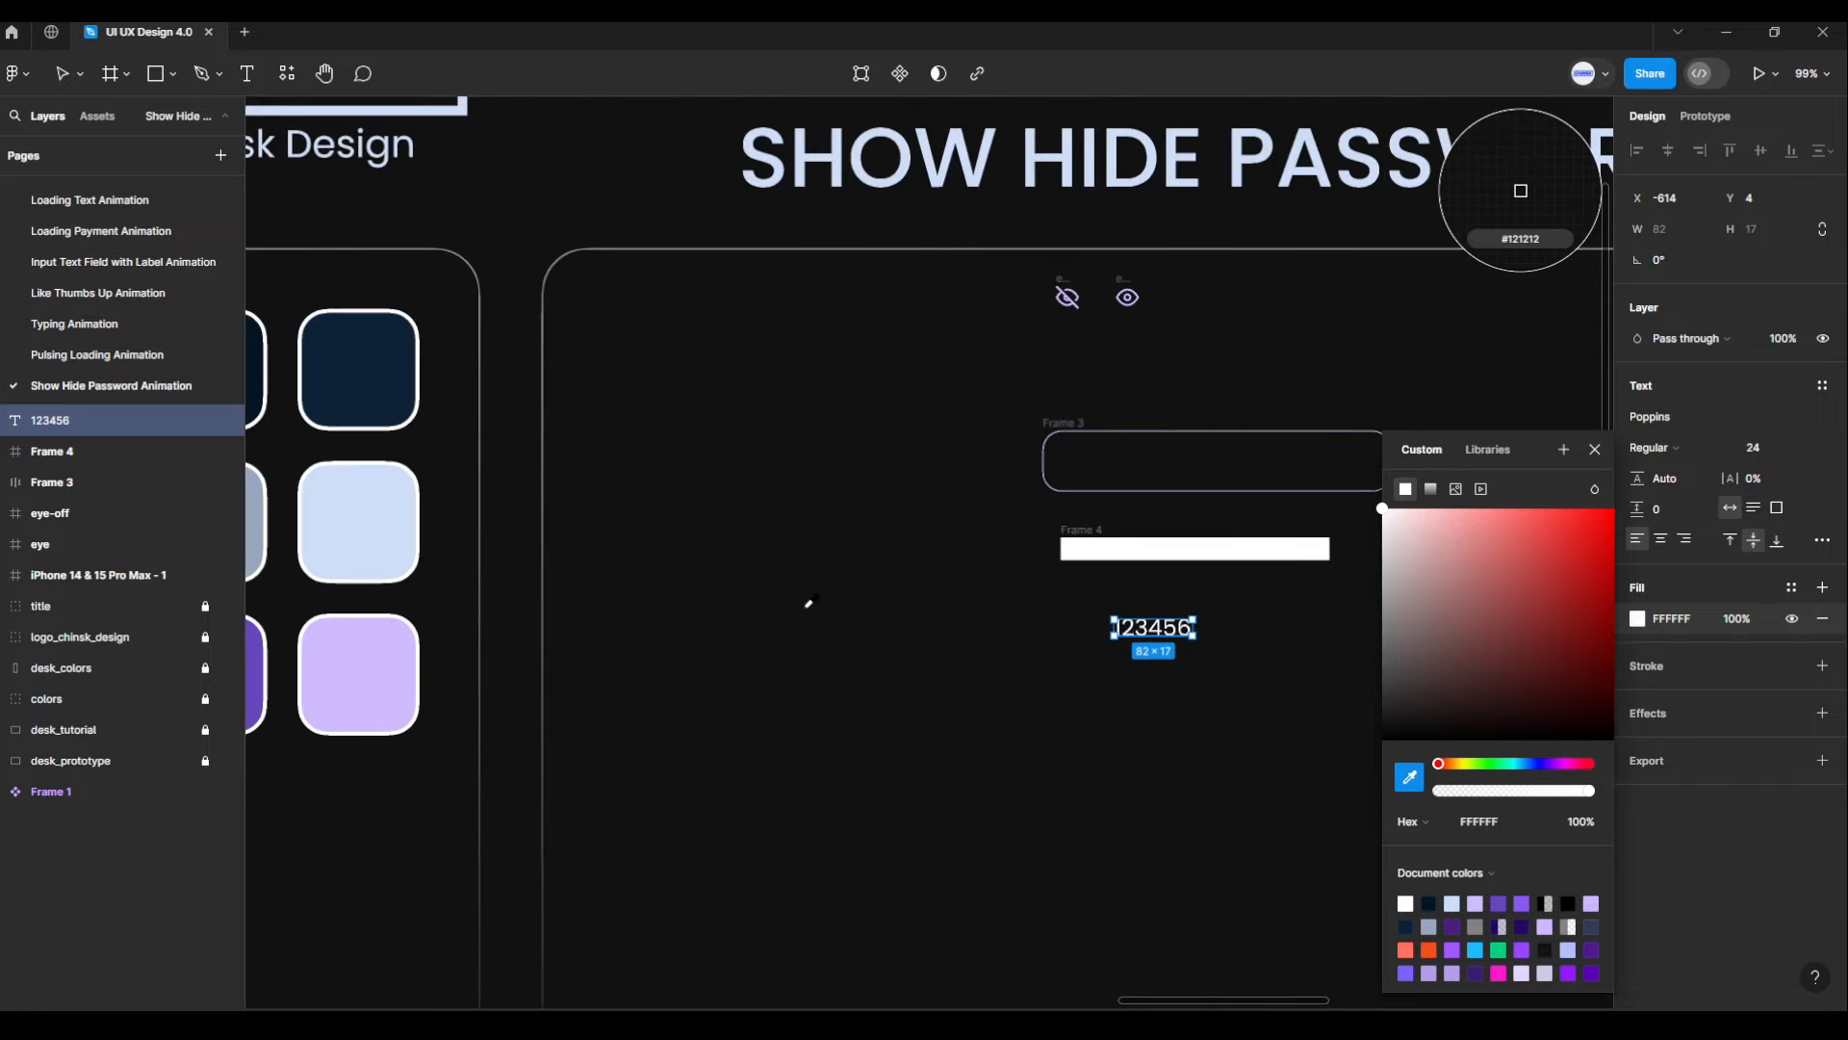
{"action": "left_click", "coordinate": [378, 670]}
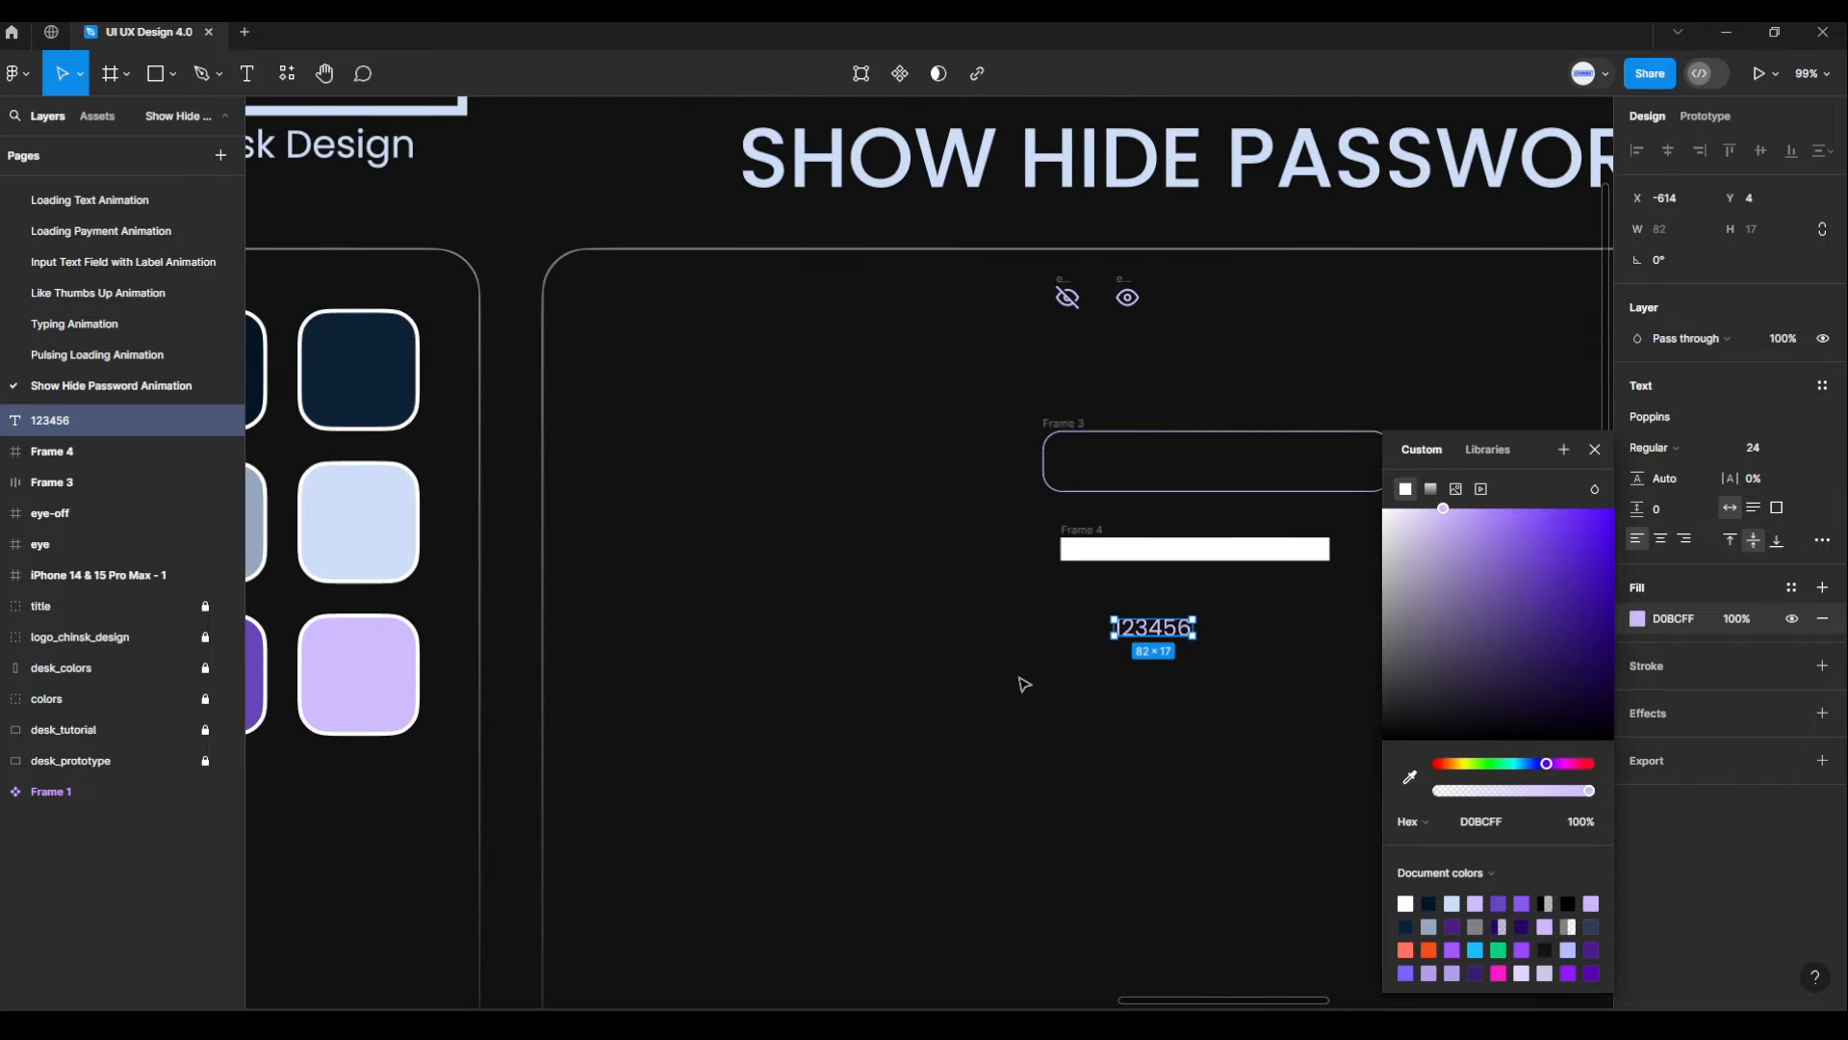
{"action": "left_click", "coordinate": [1595, 451]}
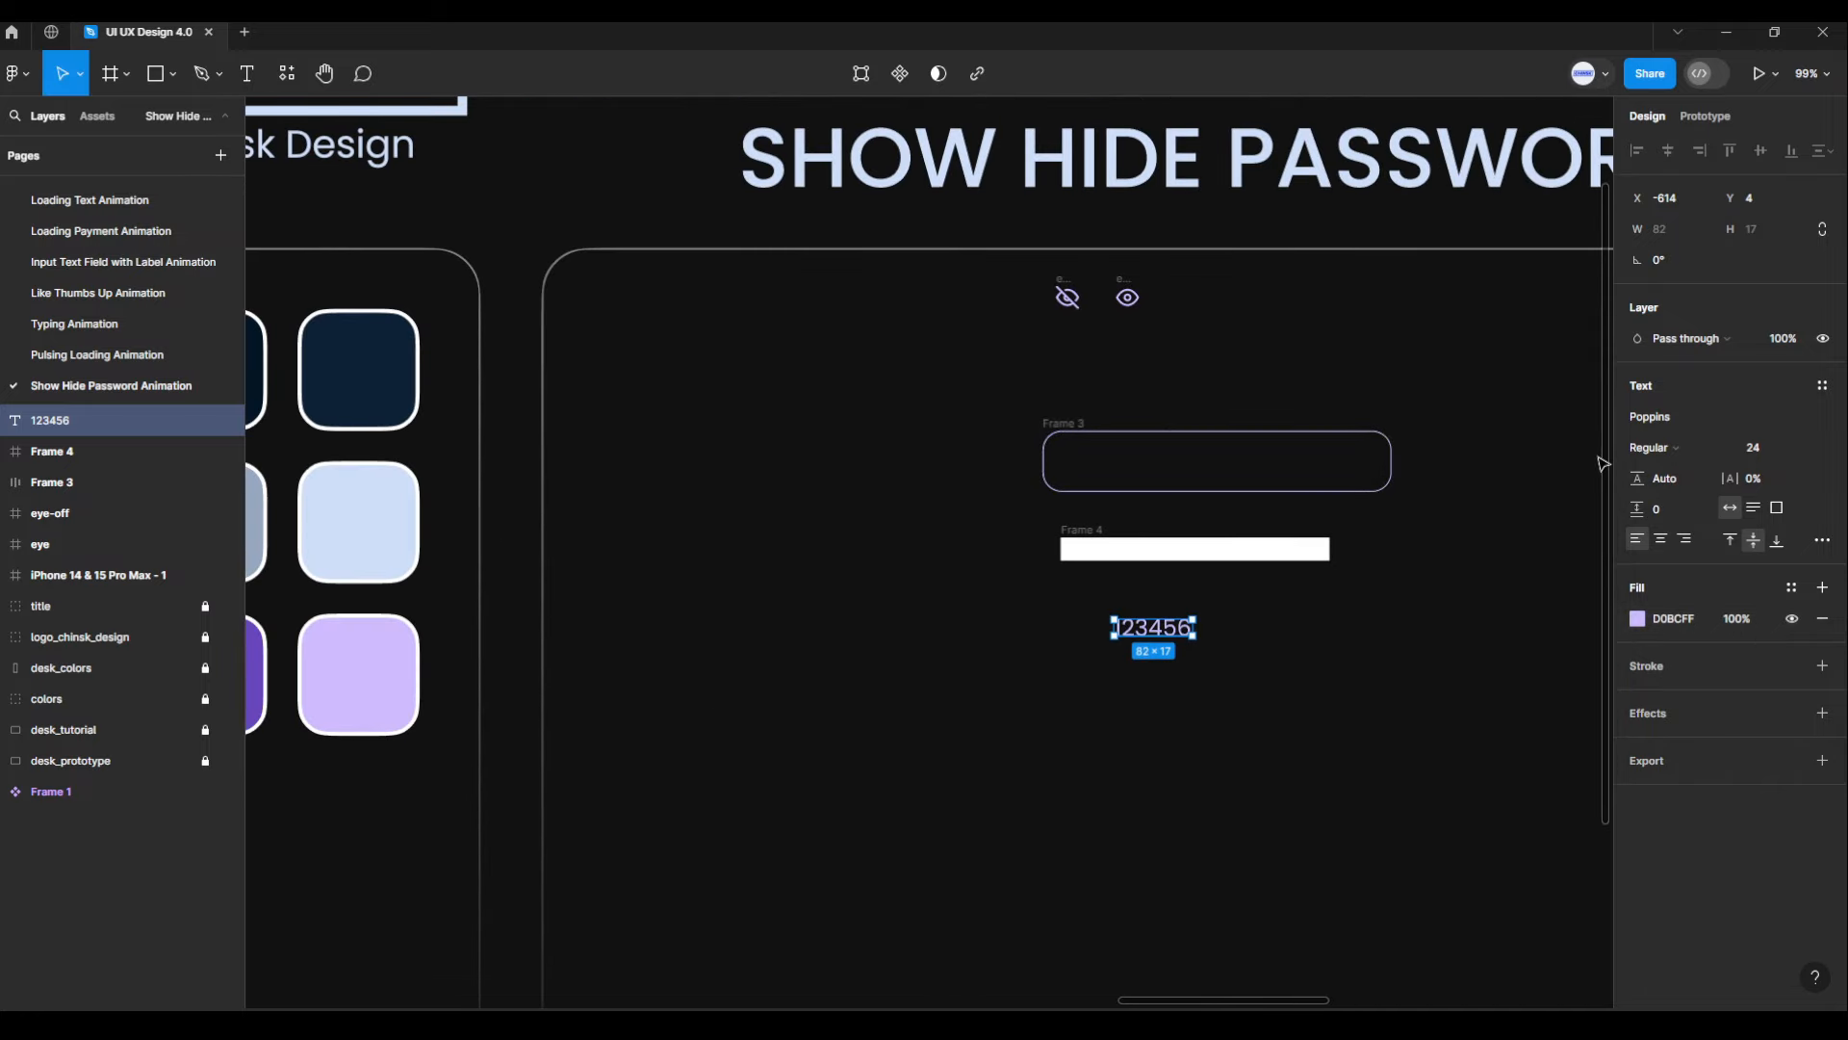
{"action": "left_click", "coordinate": [1536, 527]}
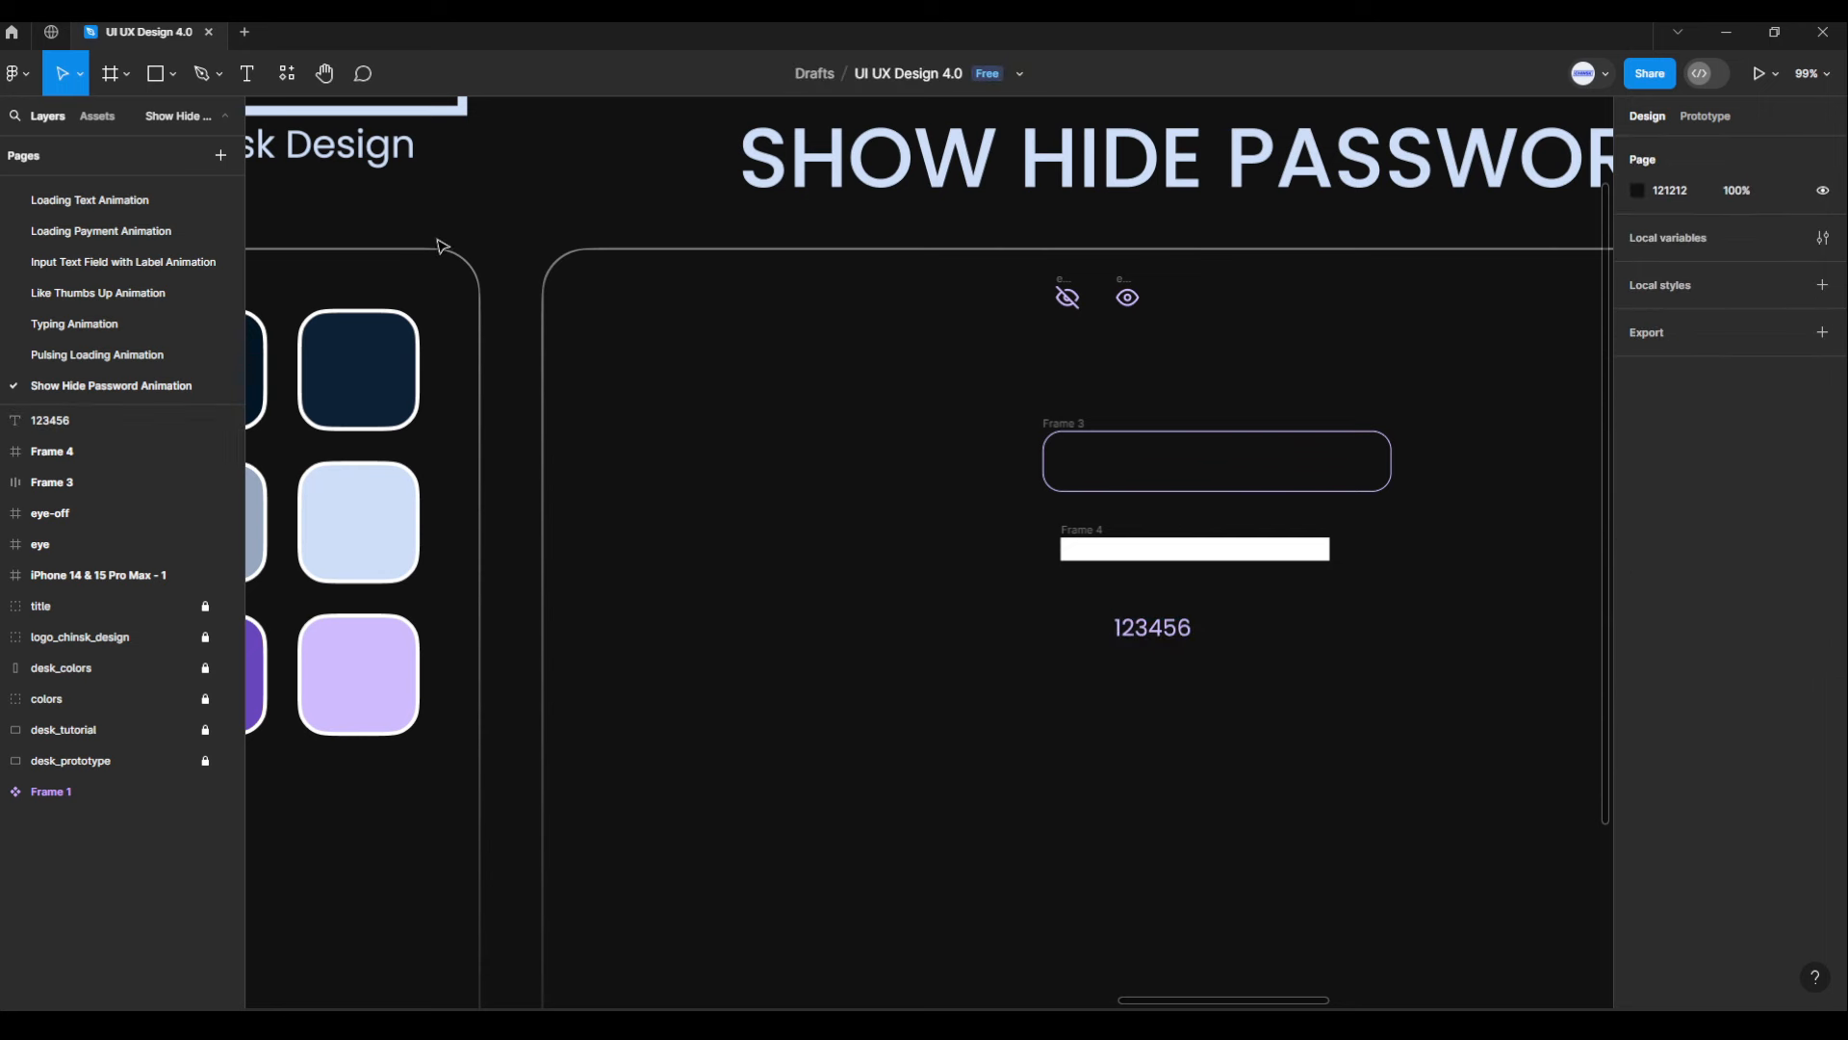
Place an ellipse beside the digit text, constrain its proportions, and size it 8 × 8
{"action": "left_click", "coordinate": [172, 75]}
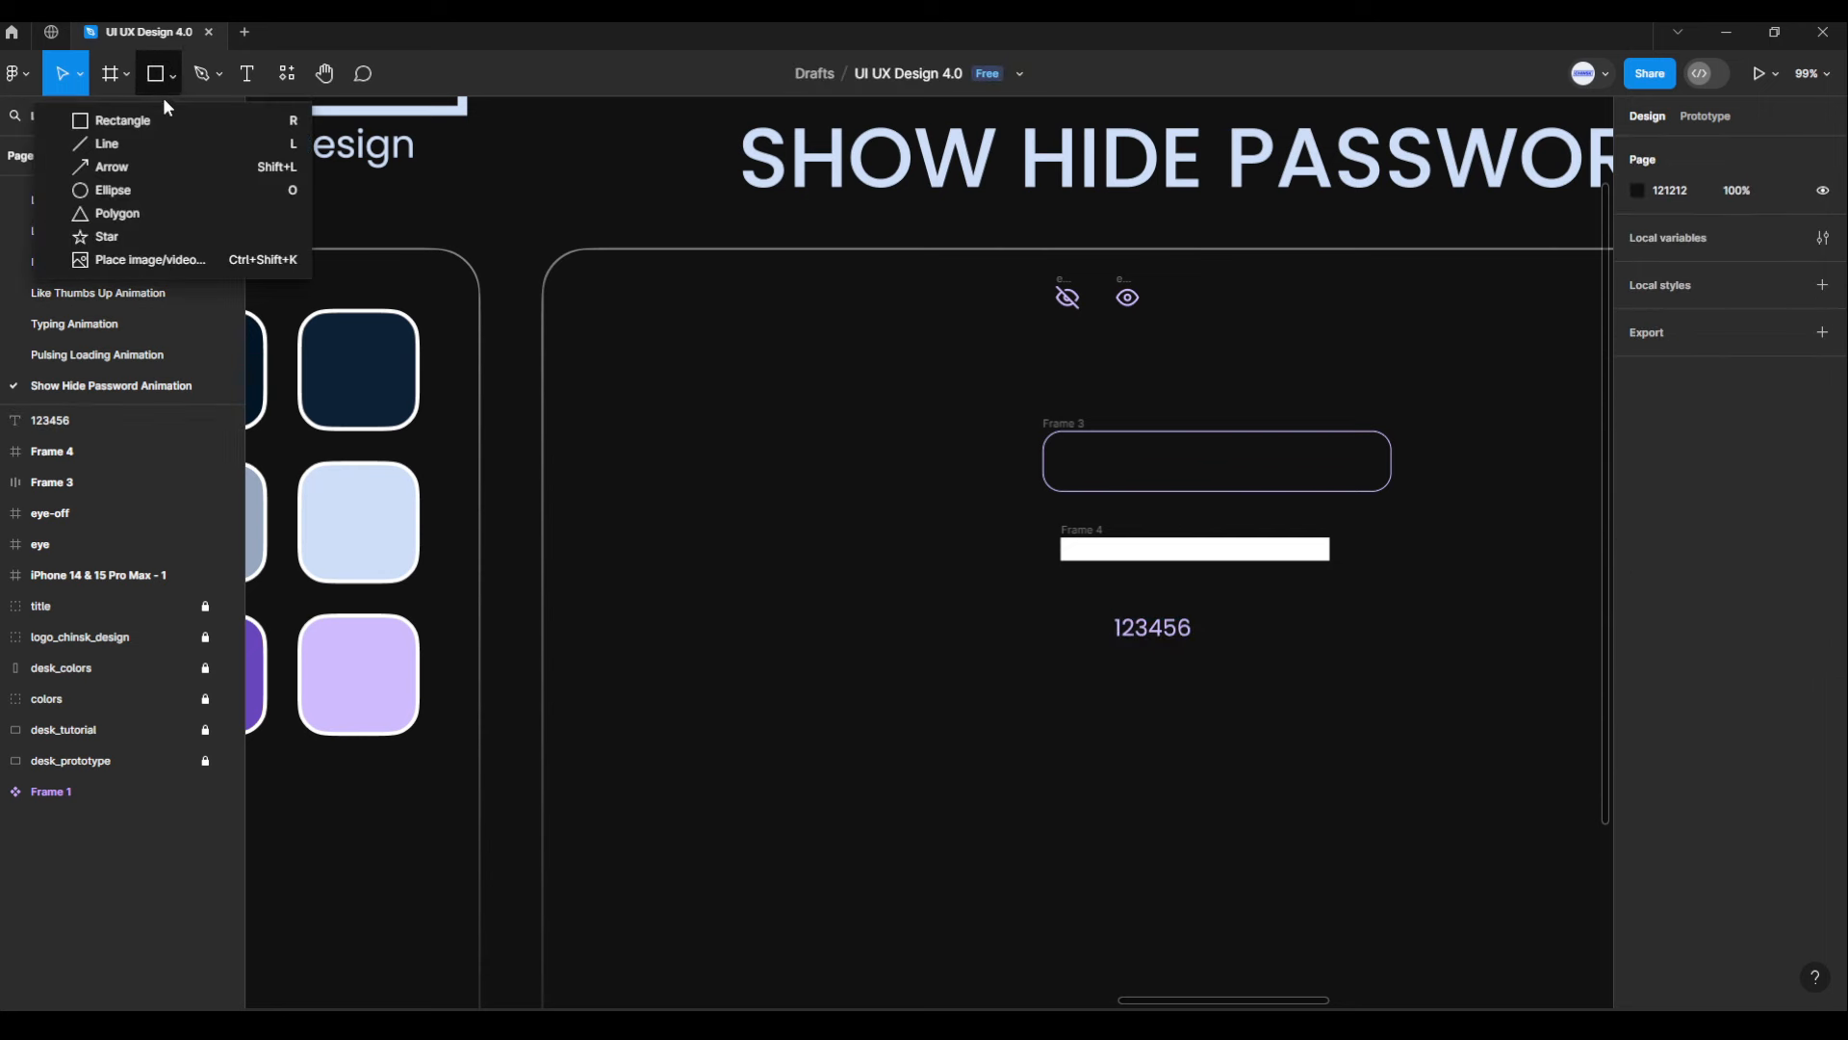
{"action": "left_click", "coordinate": [152, 189]}
{"action": "left_click", "coordinate": [759, 625]}
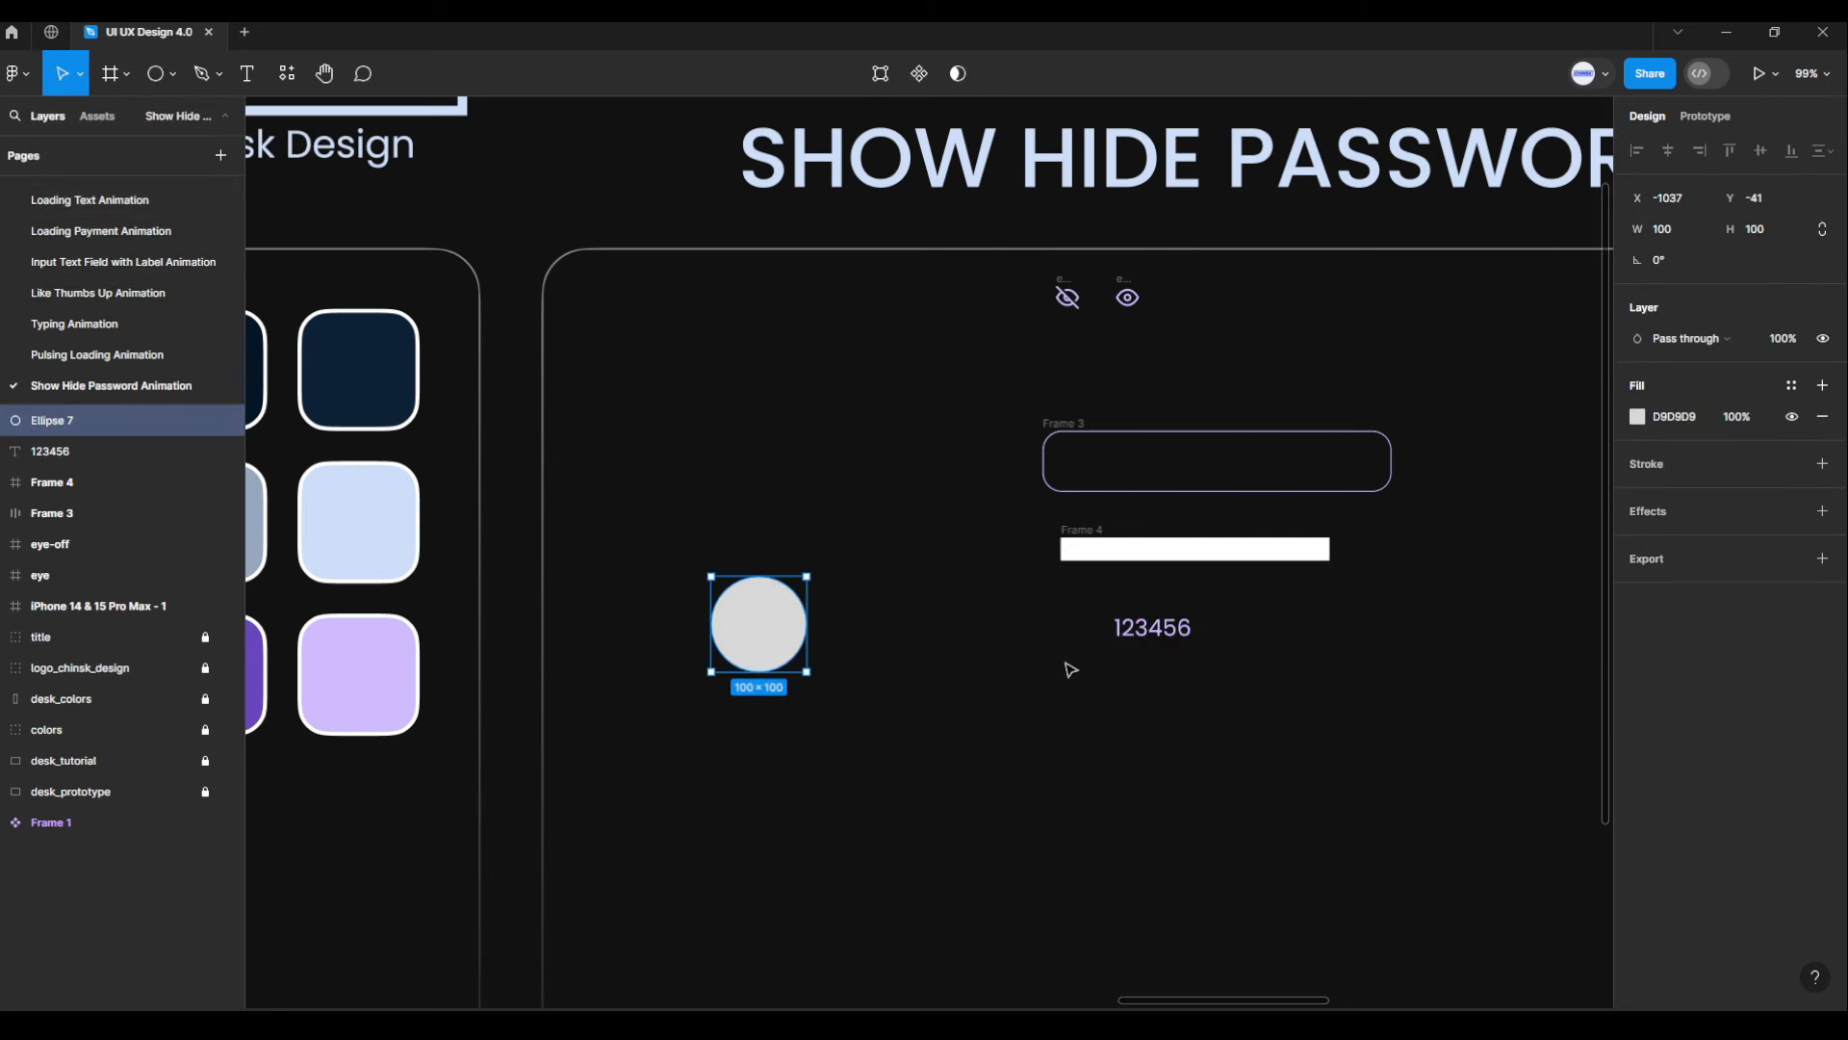
{"action": "left_click", "coordinate": [1824, 231]}
{"action": "type", "text": "8"}
{"action": "key", "text": "Return"}
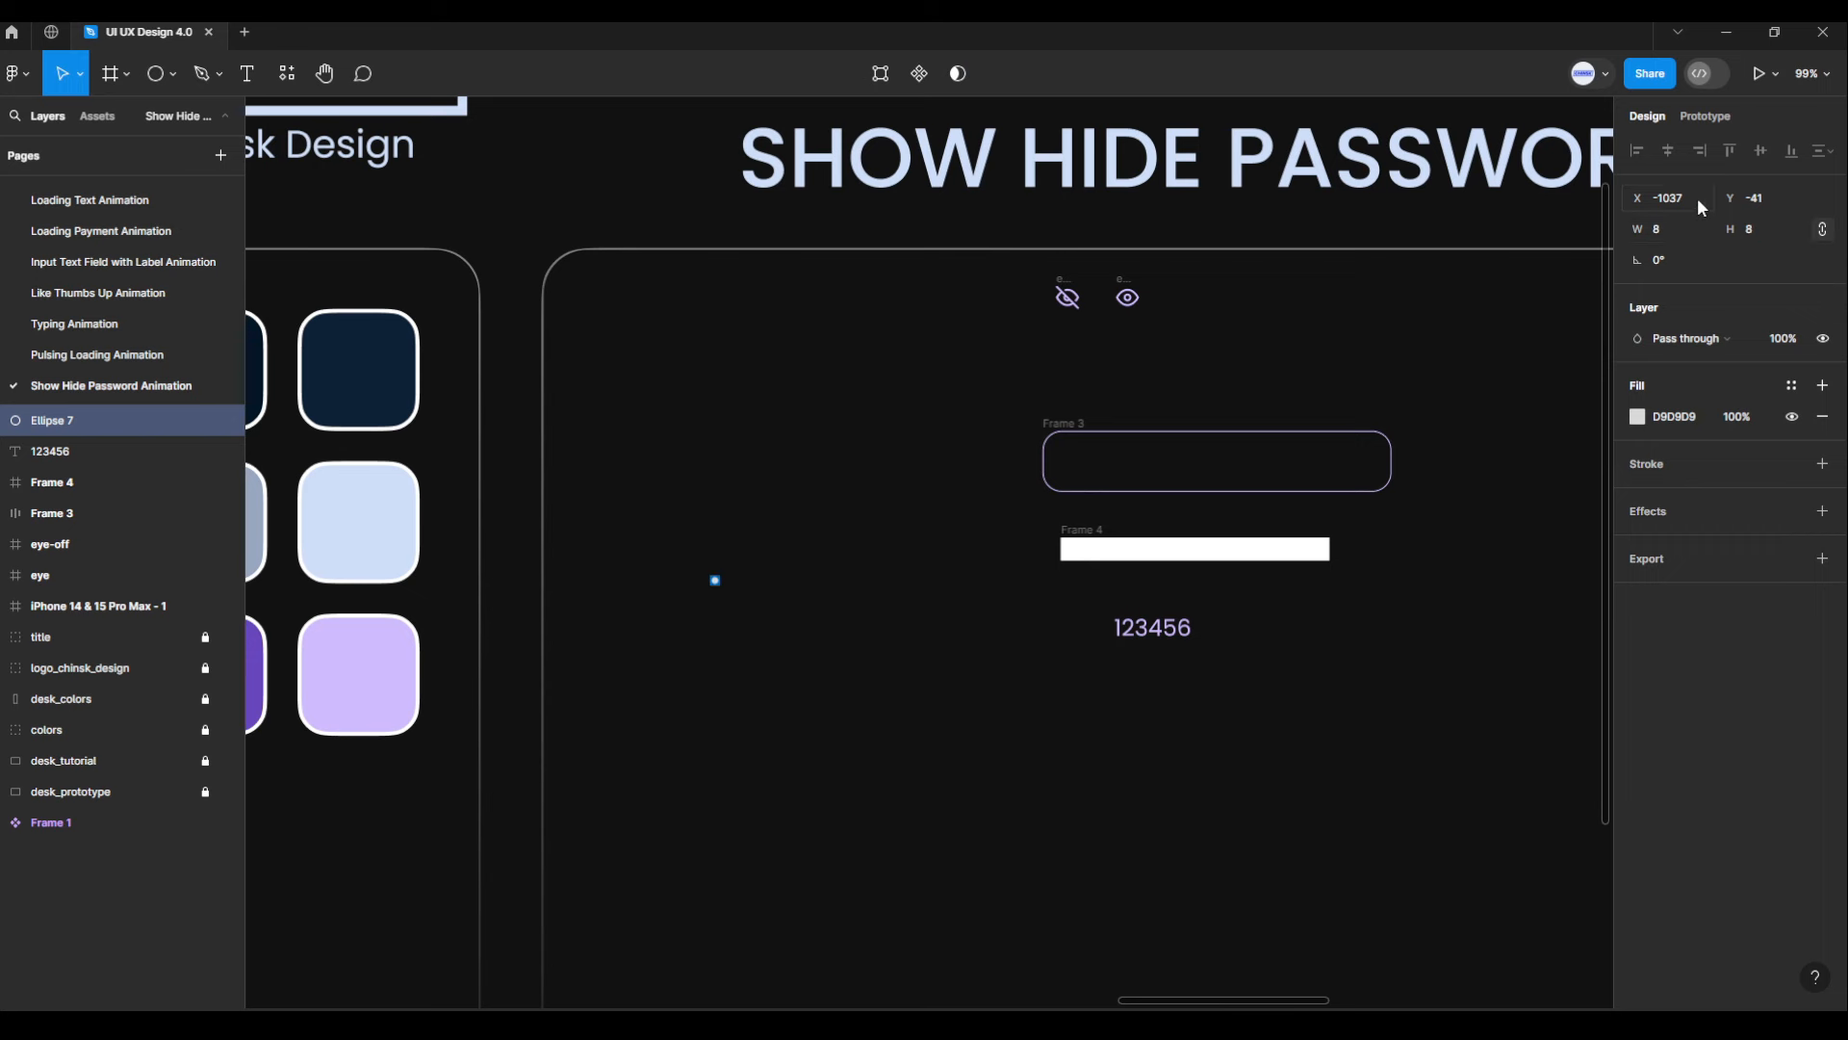
Set the small ellipse's fill to D0BCFF by sampling the light purple swatch
{"action": "left_click", "coordinate": [1639, 417]}
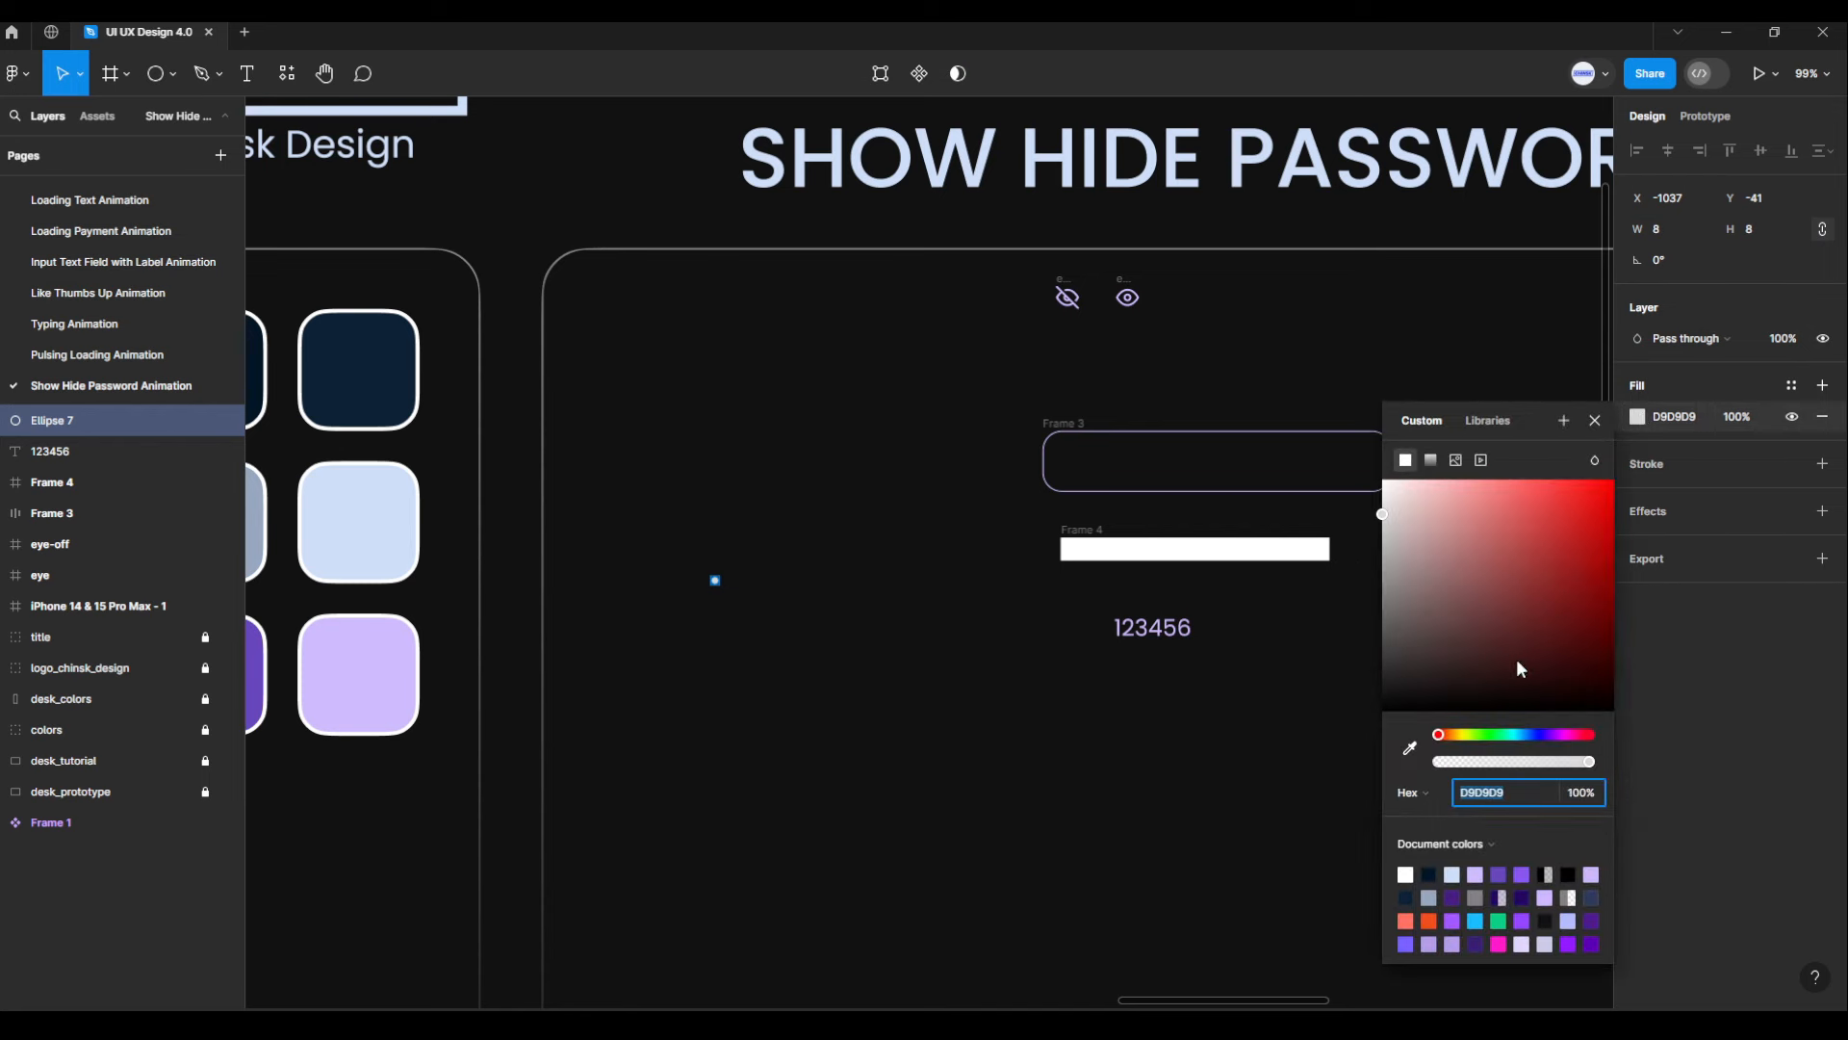
{"action": "left_click", "coordinate": [1410, 749]}
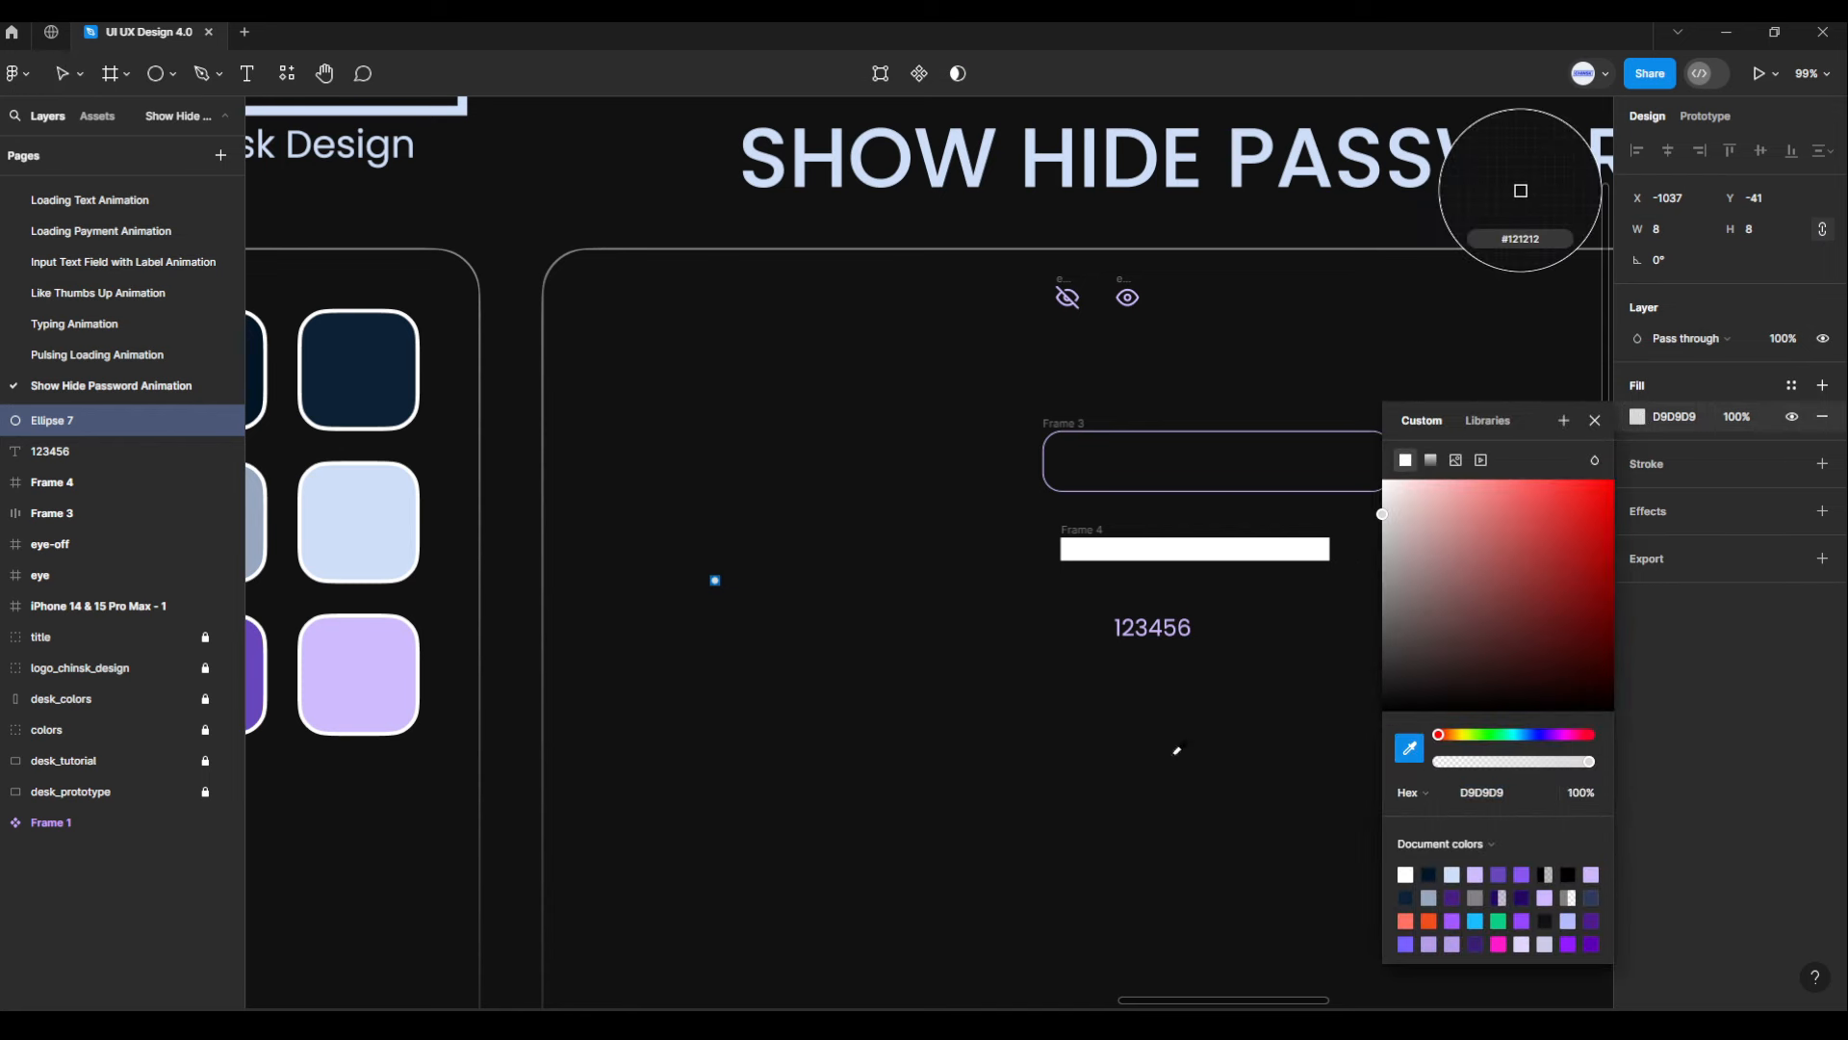
{"action": "left_click", "coordinate": [354, 685]}
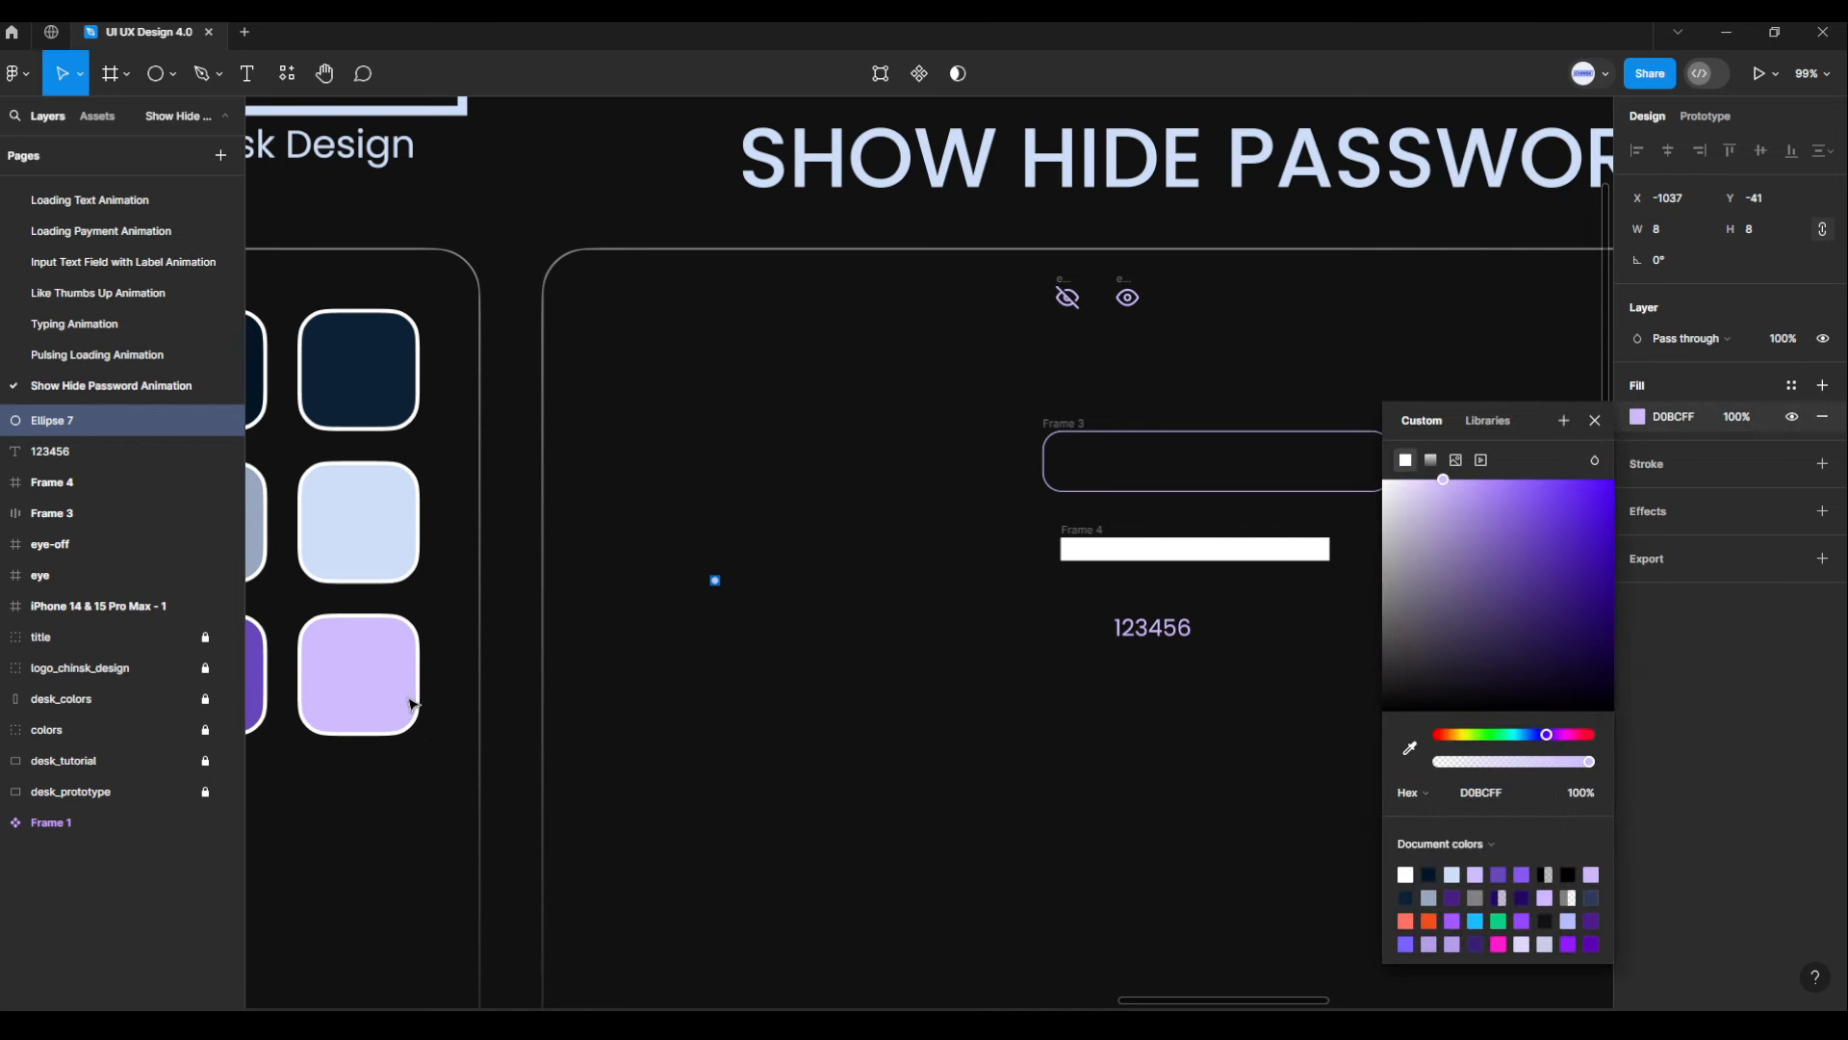
{"action": "left_click", "coordinate": [720, 627]}
Move the small ellipse directly below the first digit of the text layer
{"action": "left_click_drag", "start_coordinate": [715, 582], "coordinate": [1126, 675]}
{"action": "scroll", "coordinate": [1146, 688], "scroll_direction": "up", "scroll_amount": 5}
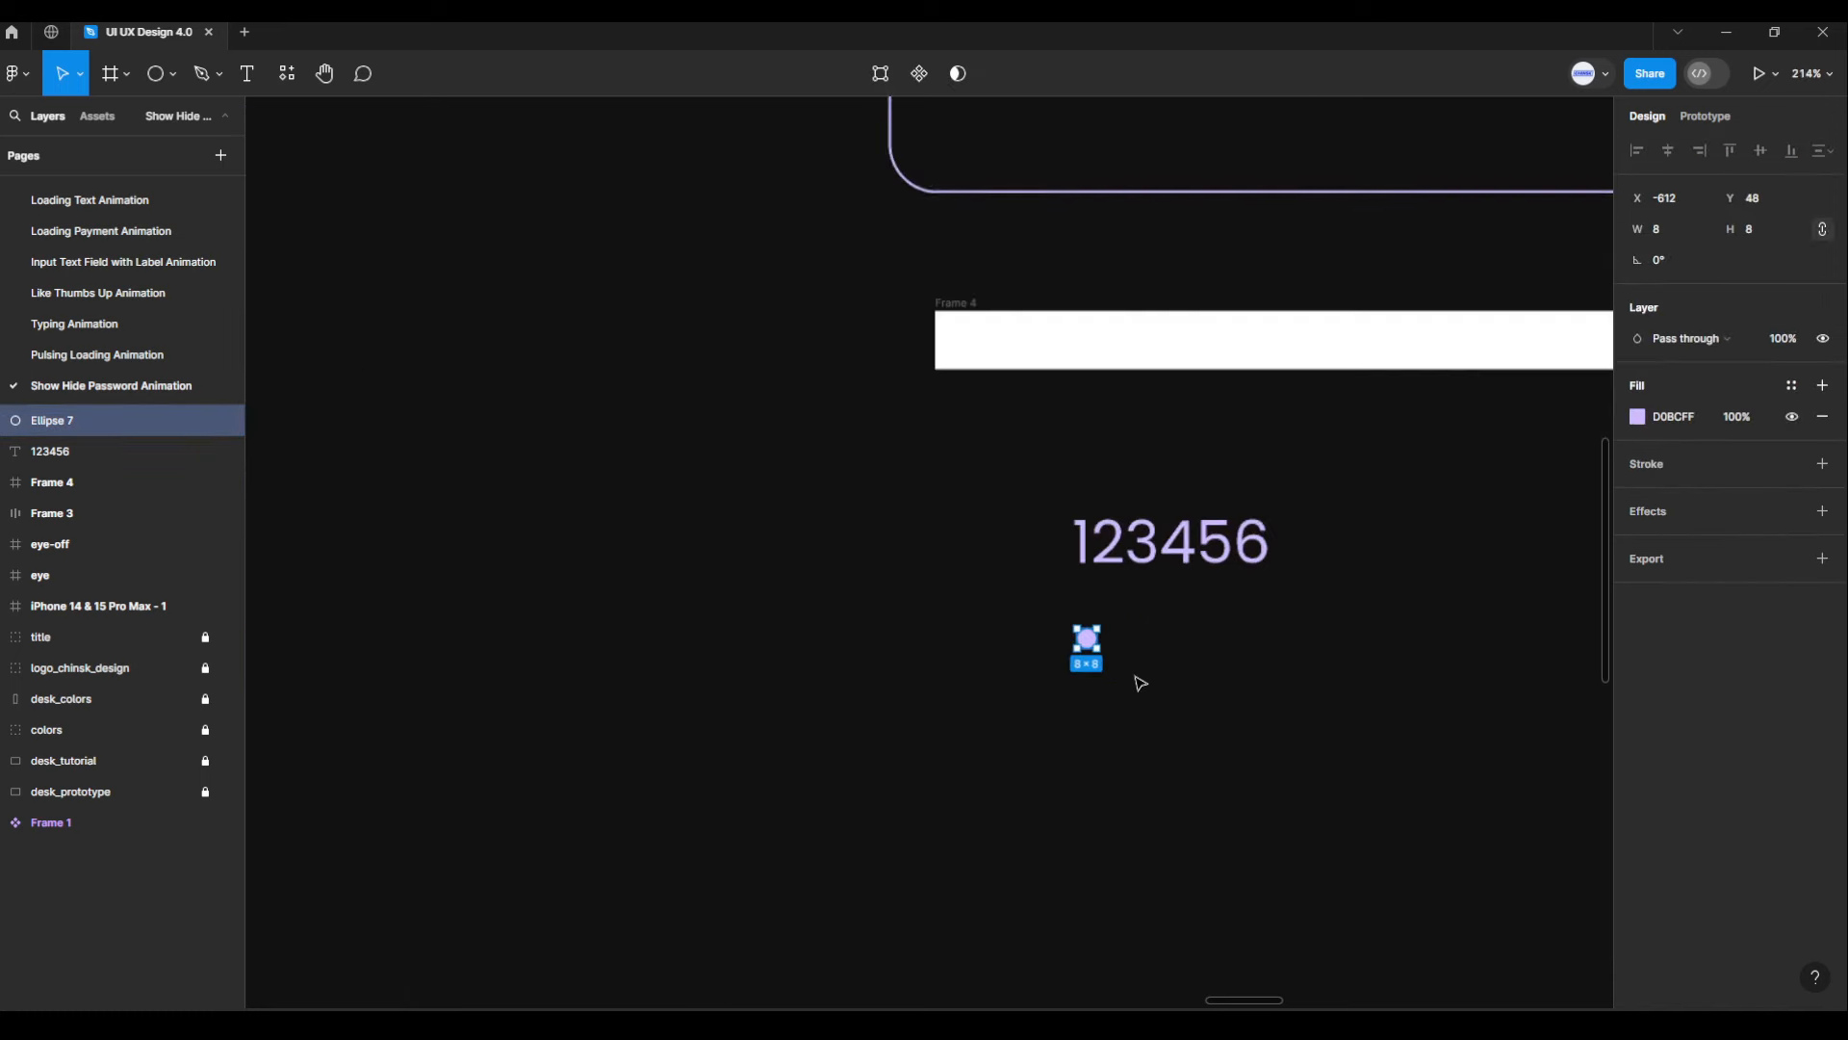
{"action": "scroll", "coordinate": [1141, 684], "scroll_direction": "up", "scroll_amount": 5}
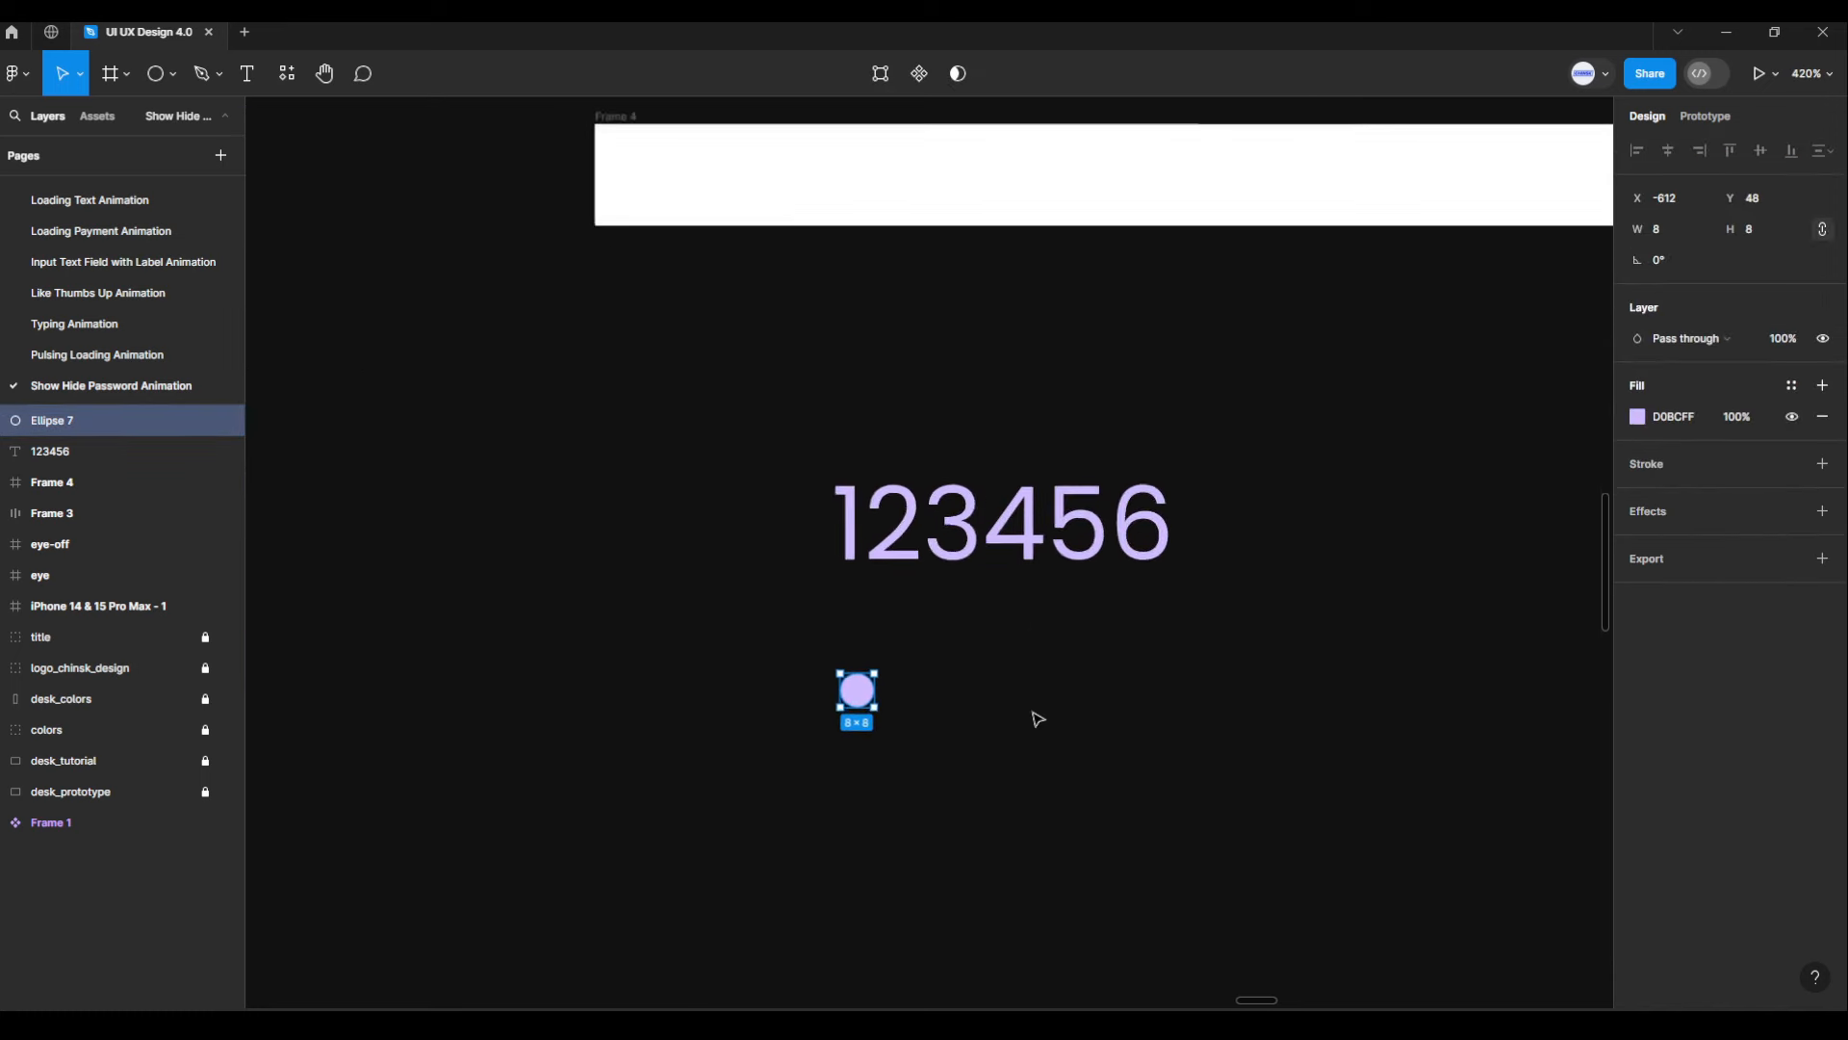
{"action": "scroll", "coordinate": [1035, 718], "scroll_direction": "up", "scroll_amount": 3}
Duplicate the ellipse to make a row of six dots spaced 6 apart beneath the digits
{"action": "left_click_drag", "start_coordinate": [790, 701], "coordinate": [848, 681]}
{"action": "key", "text": "Right"}
{"action": "key", "text": "Right"}
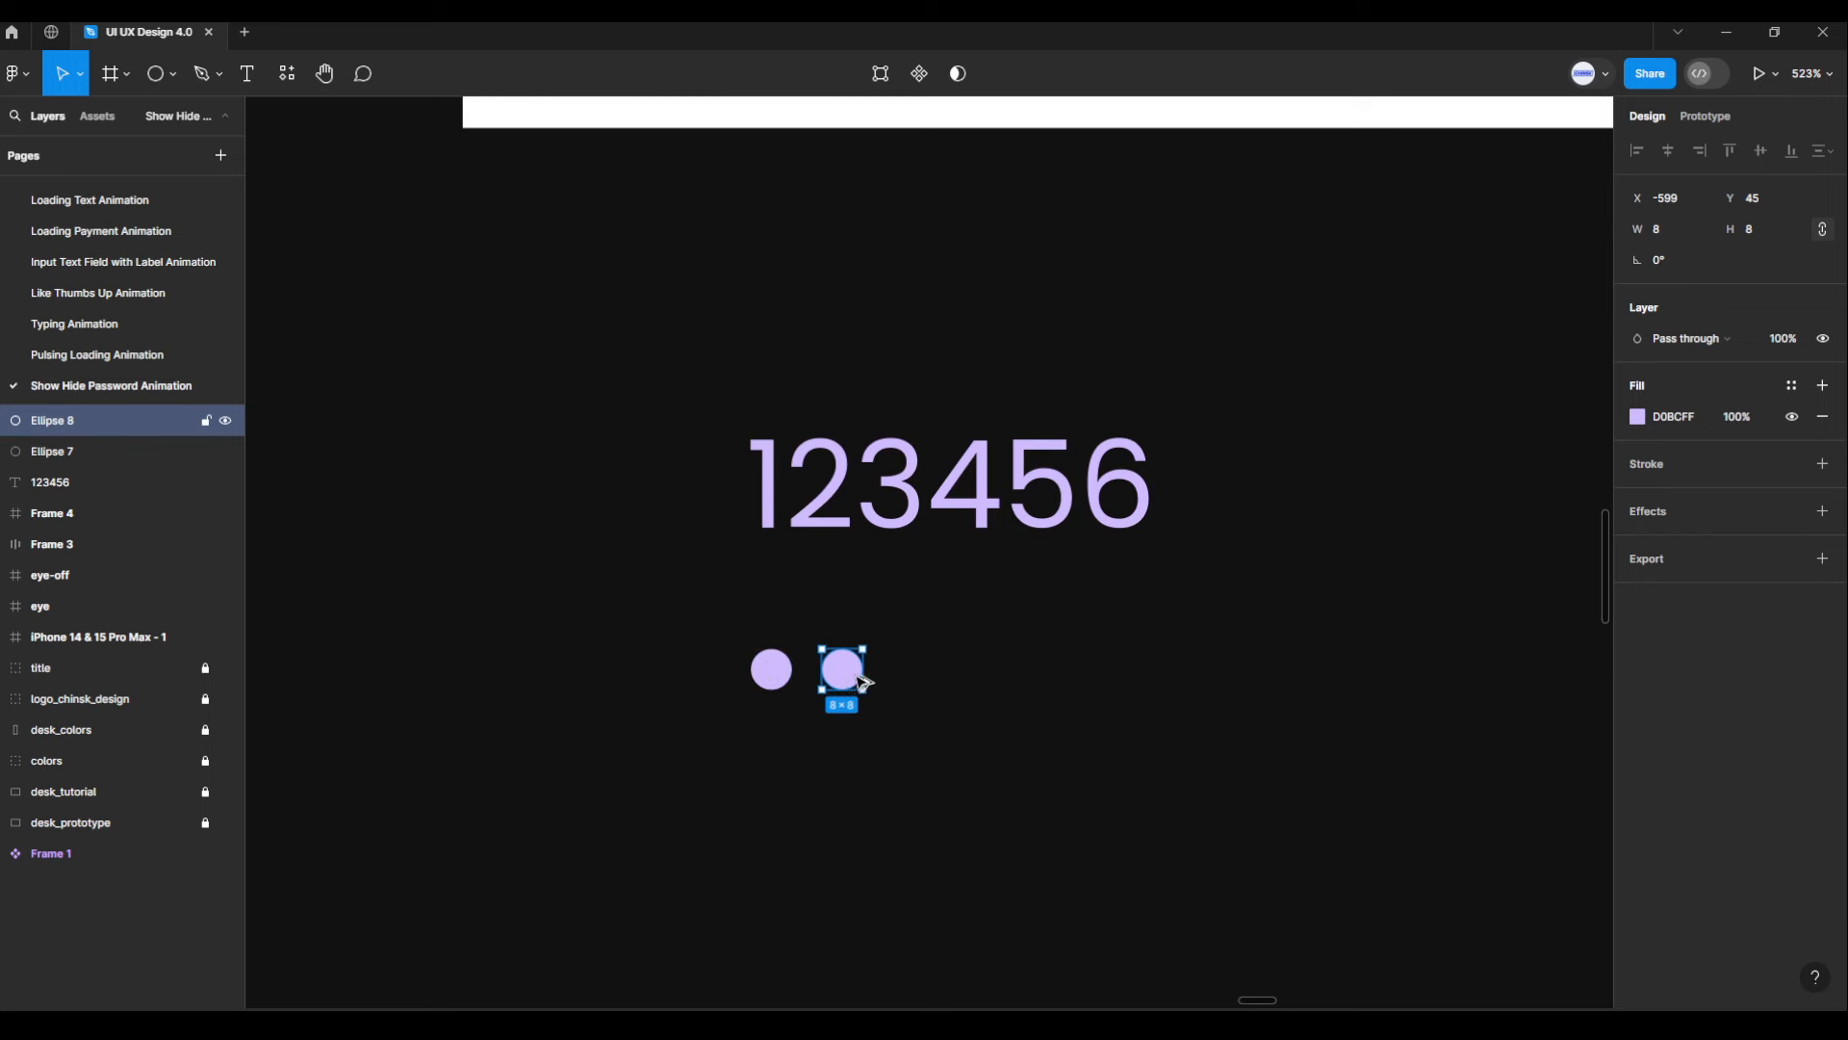
{"action": "left_click_drag", "start_coordinate": [857, 684], "coordinate": [1134, 682]}
{"action": "left_click", "coordinate": [866, 611]}
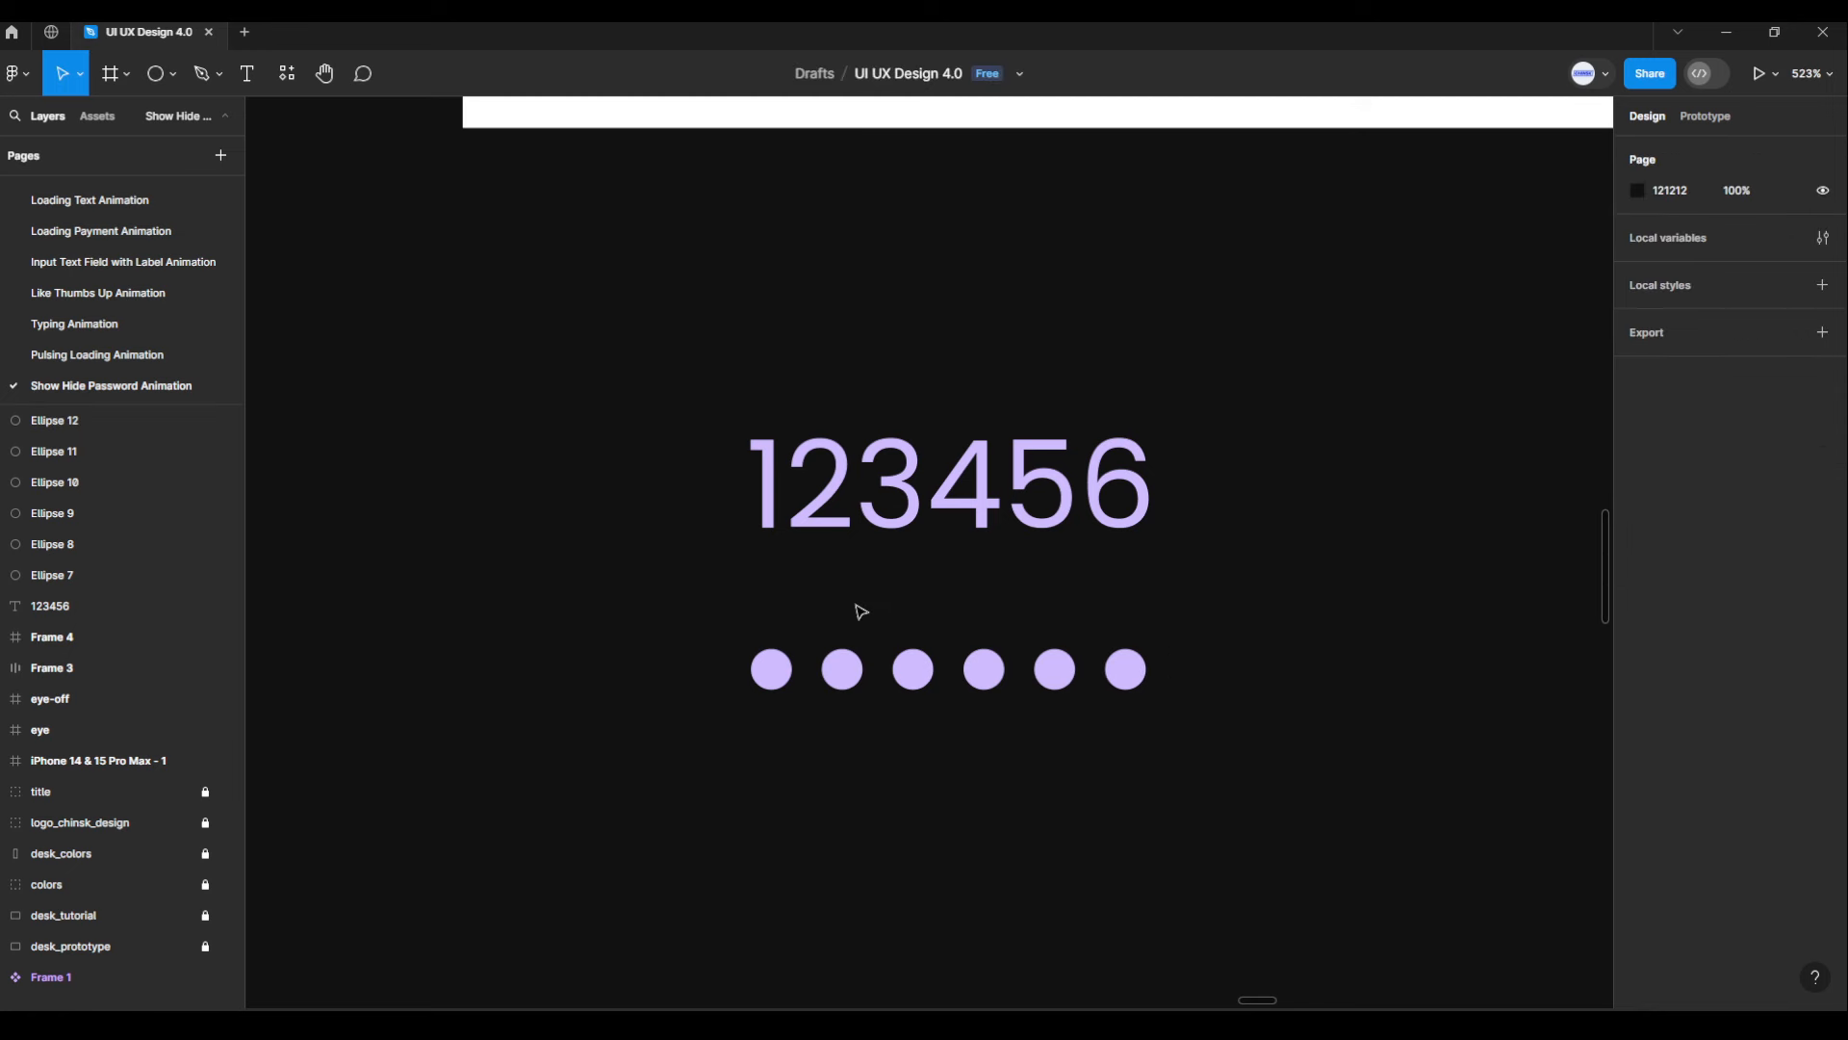
Group the six dots below the digit text
{"action": "left_click_drag", "start_coordinate": [727, 631], "coordinate": [1221, 734]}
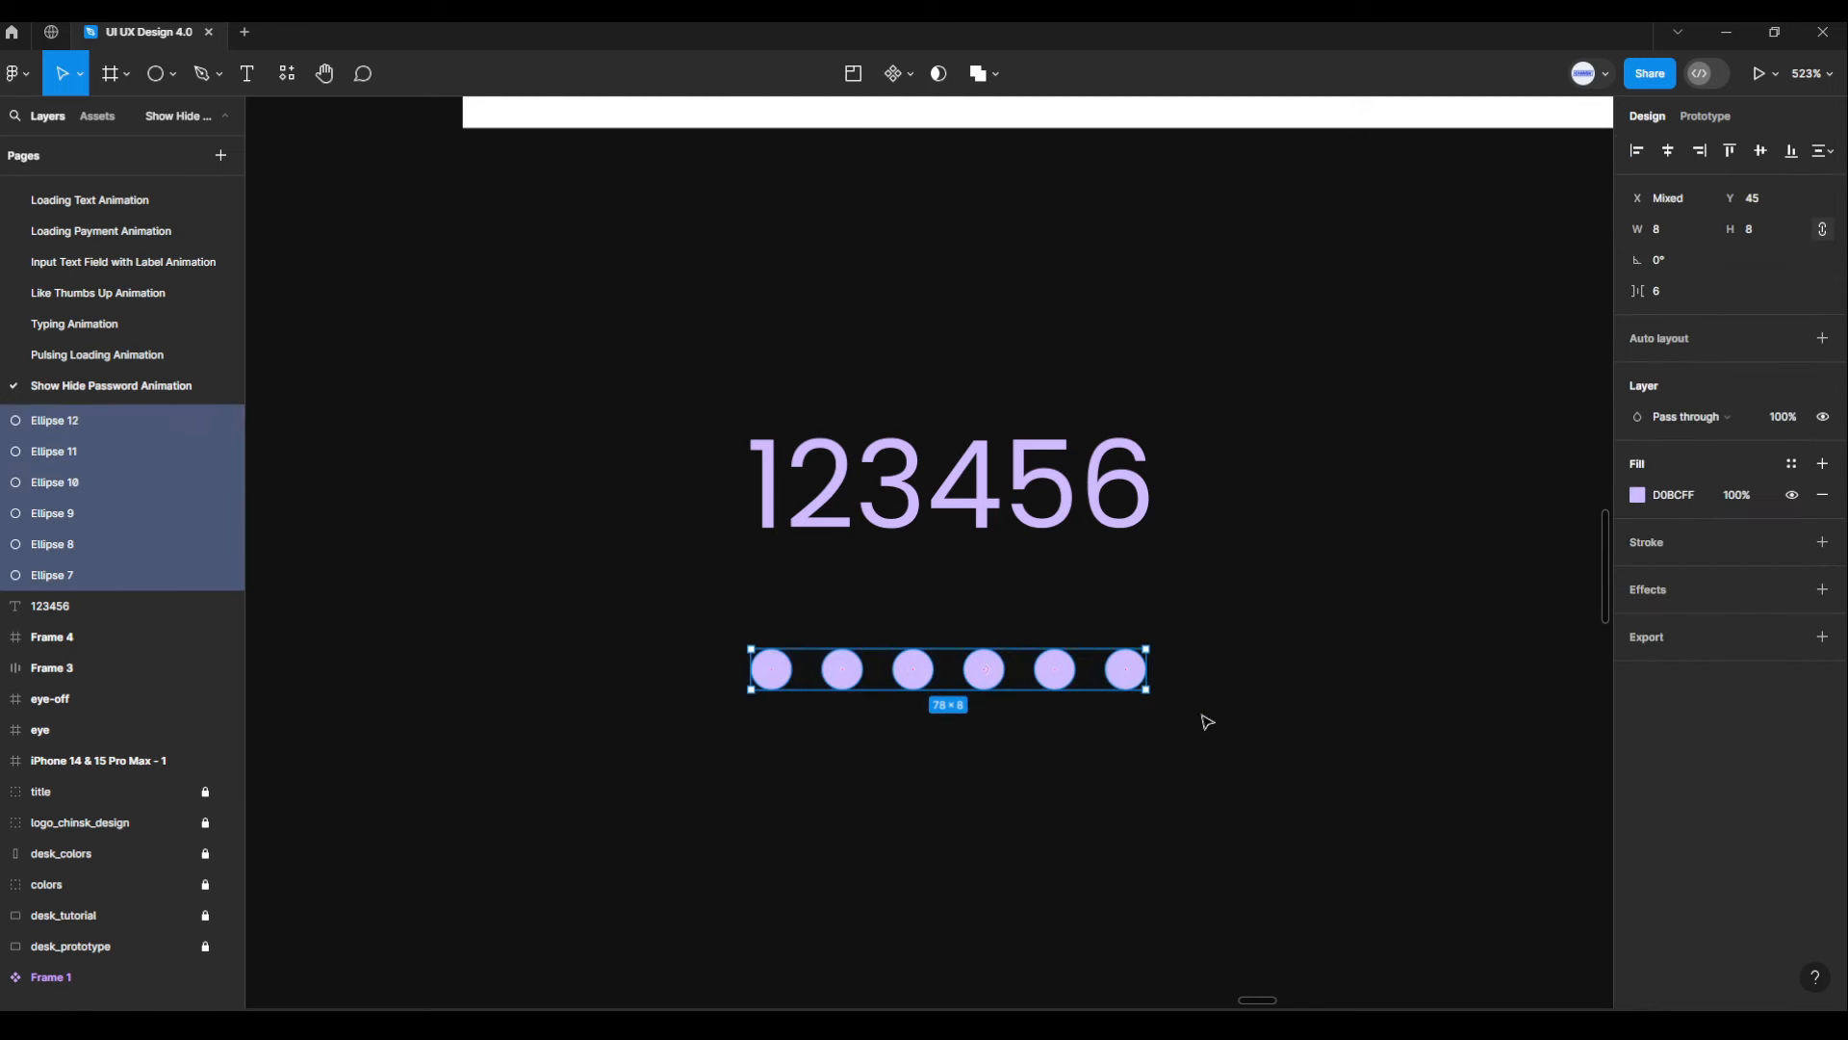
{"action": "right_click", "coordinate": [1071, 682]}
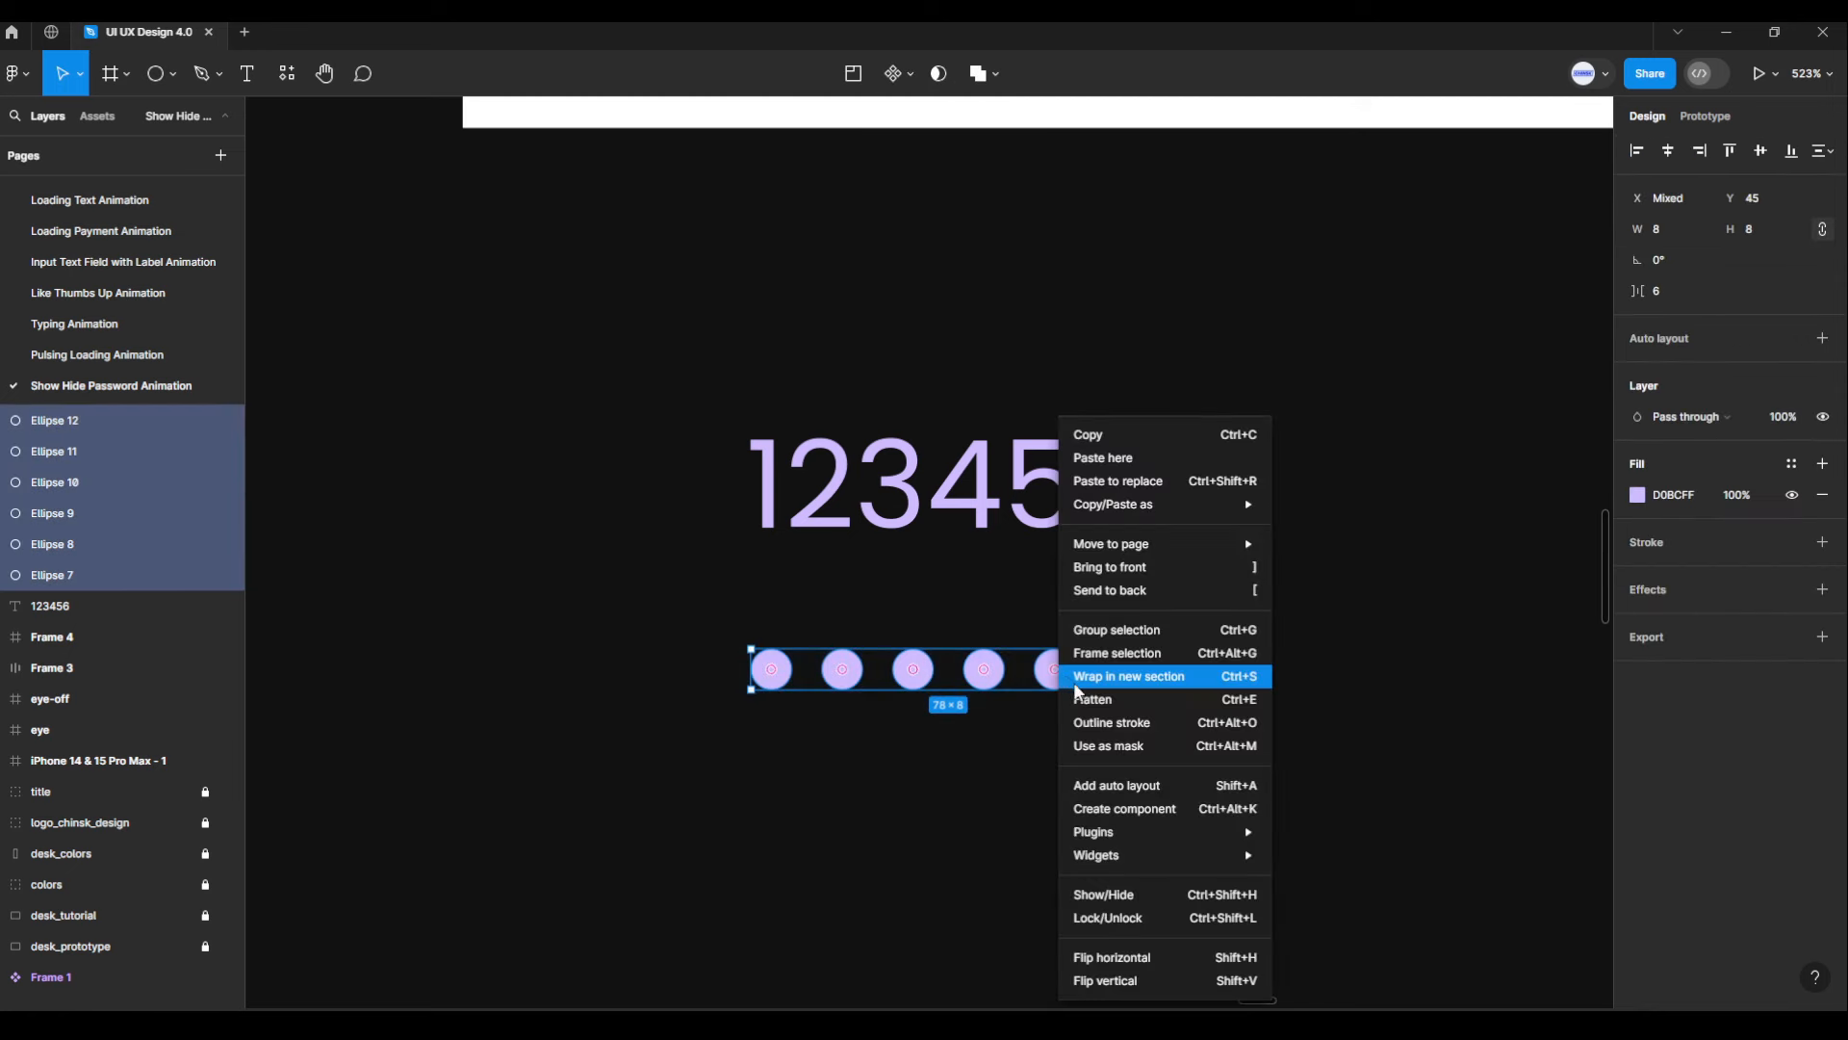
{"action": "left_click", "coordinate": [1127, 630]}
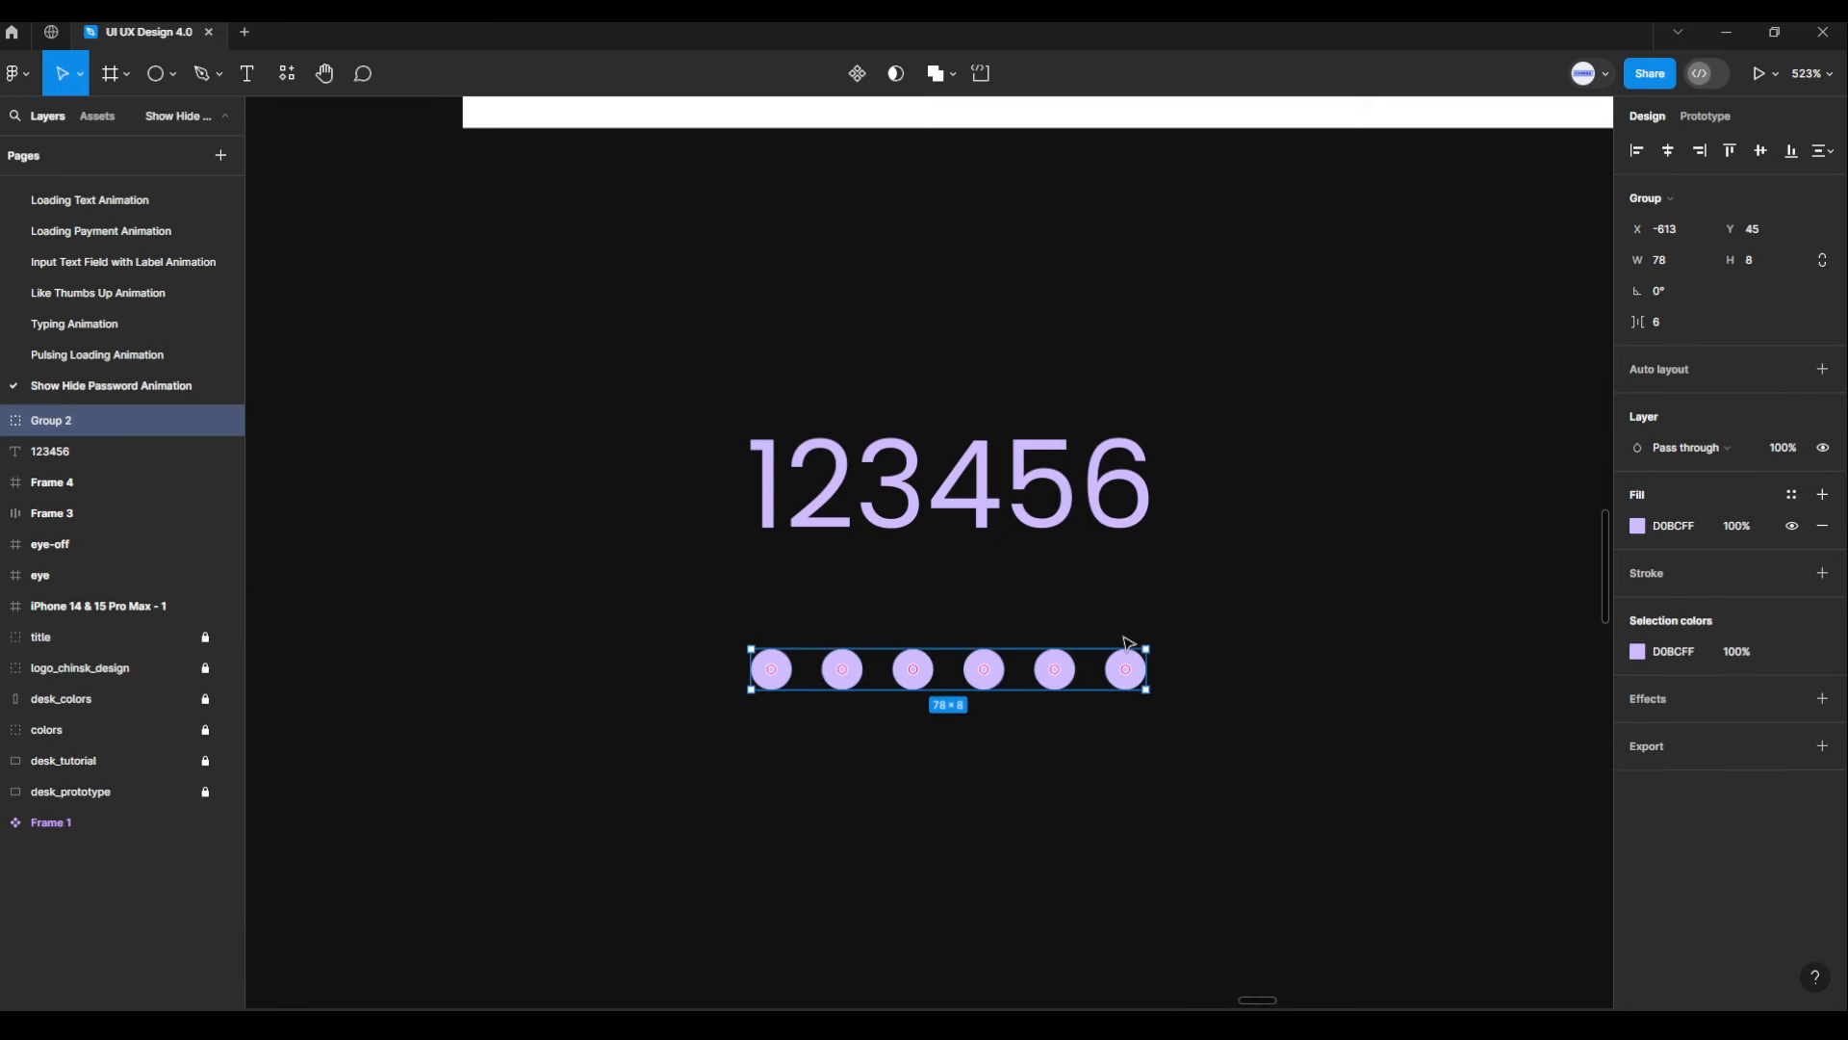
Move the white 282 × 24 frame closer above the digits and remove its fill
{"action": "scroll", "coordinate": [1203, 559], "scroll_direction": "up", "scroll_amount": 3}
{"action": "scroll", "coordinate": [1175, 597], "scroll_direction": "right", "scroll_amount": 2}
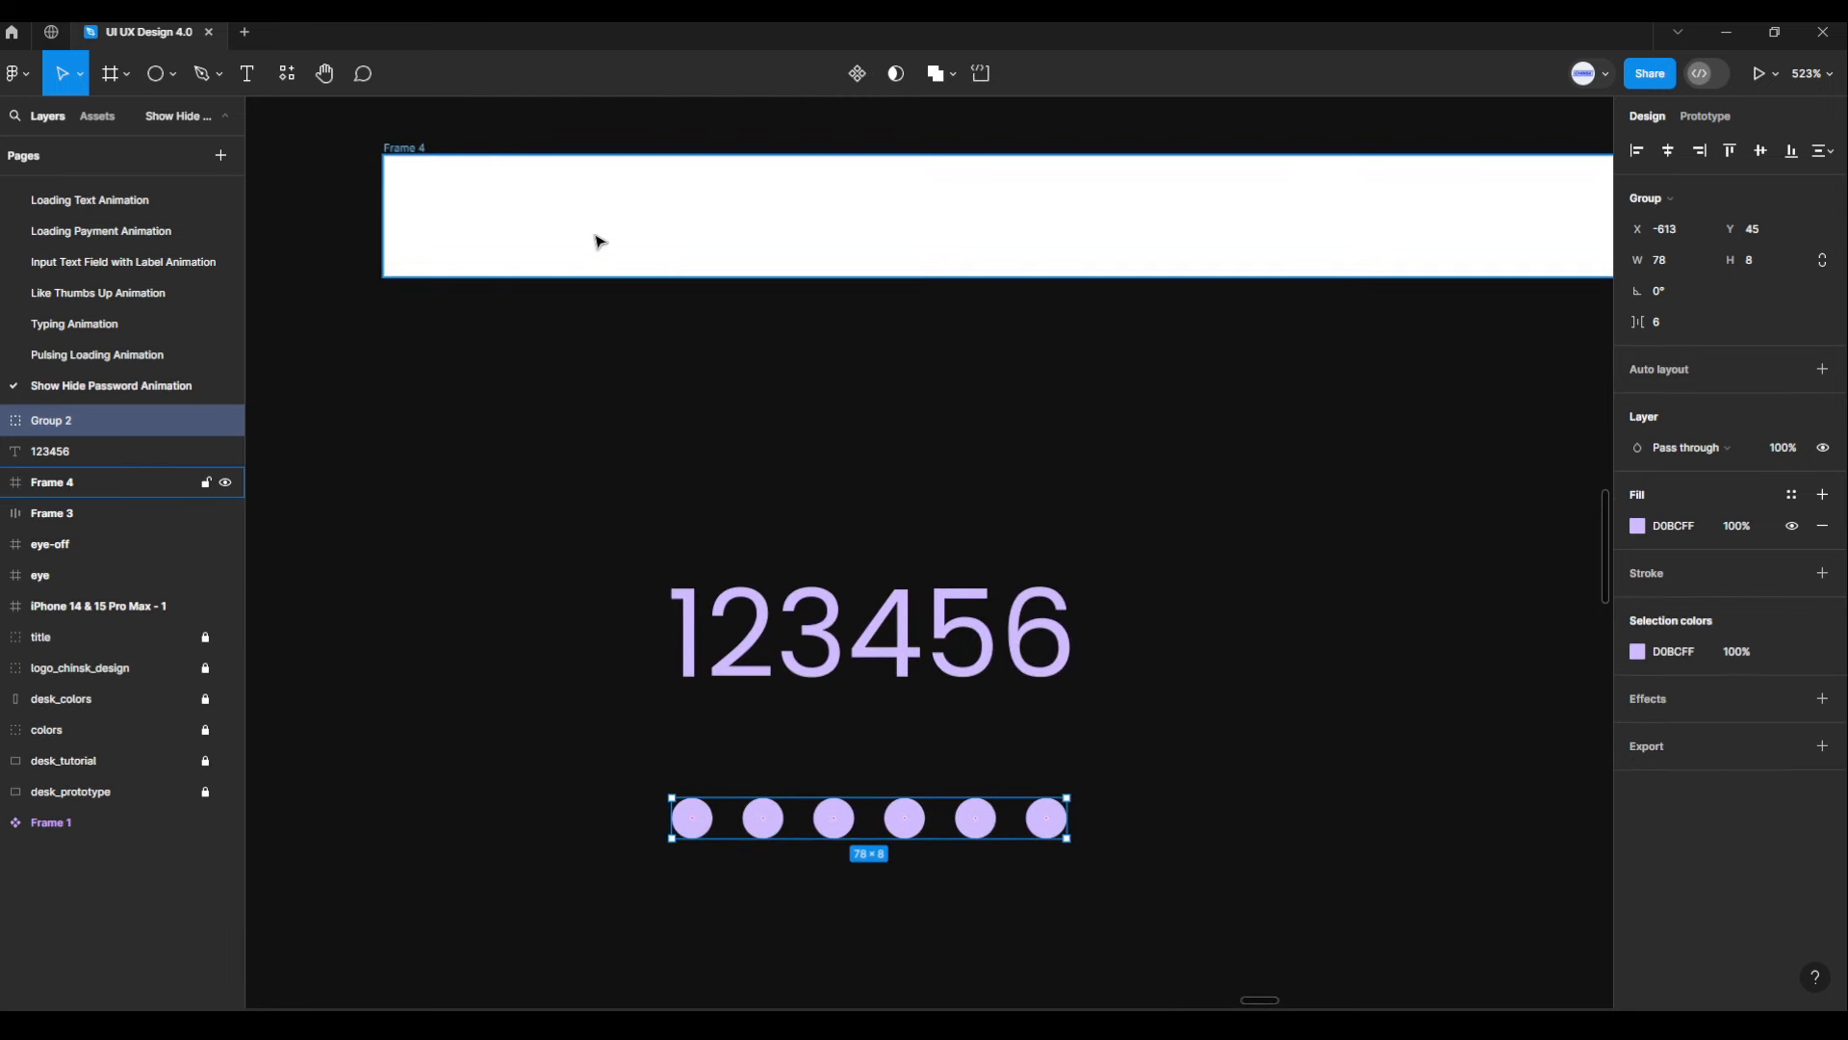
{"action": "left_click_drag", "start_coordinate": [458, 149], "coordinate": [301, 332]}
{"action": "scroll", "coordinate": [600, 489], "scroll_direction": "down", "scroll_amount": 2}
{"action": "left_click_drag", "start_coordinate": [784, 565], "coordinate": [924, 521]}
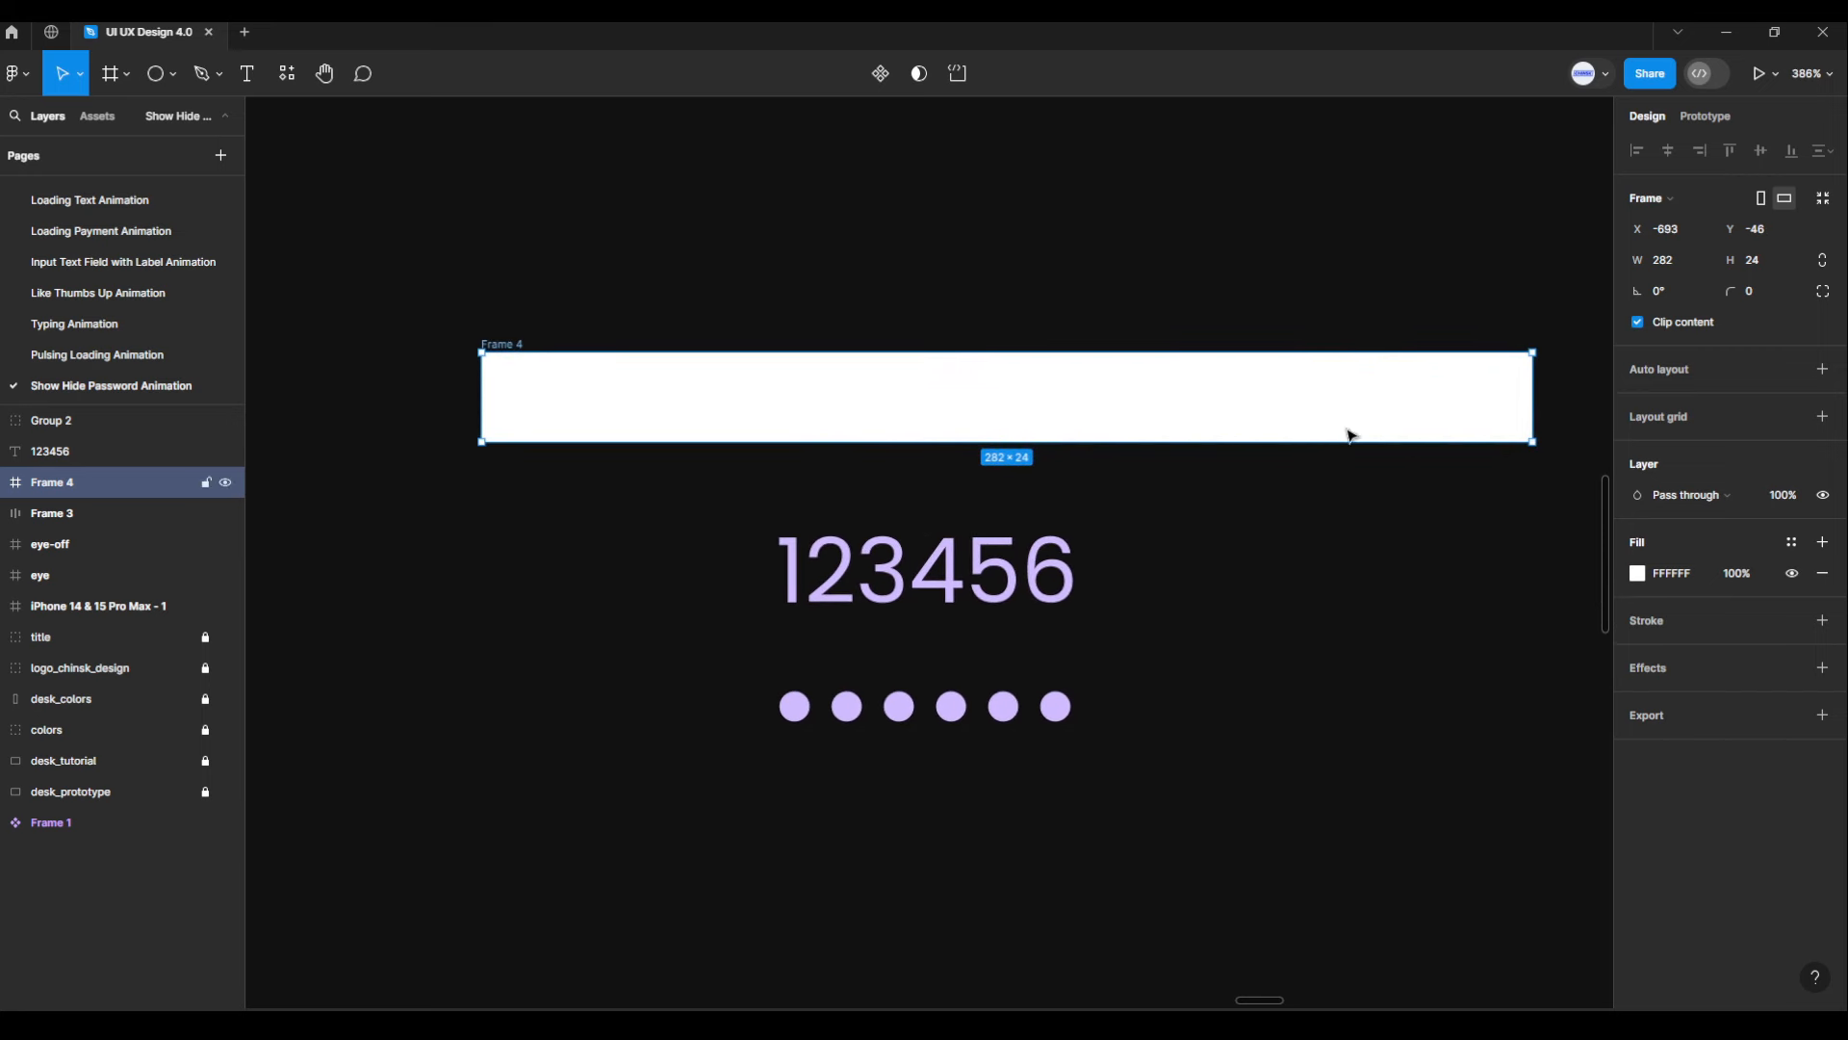
{"action": "left_click", "coordinate": [1819, 576]}
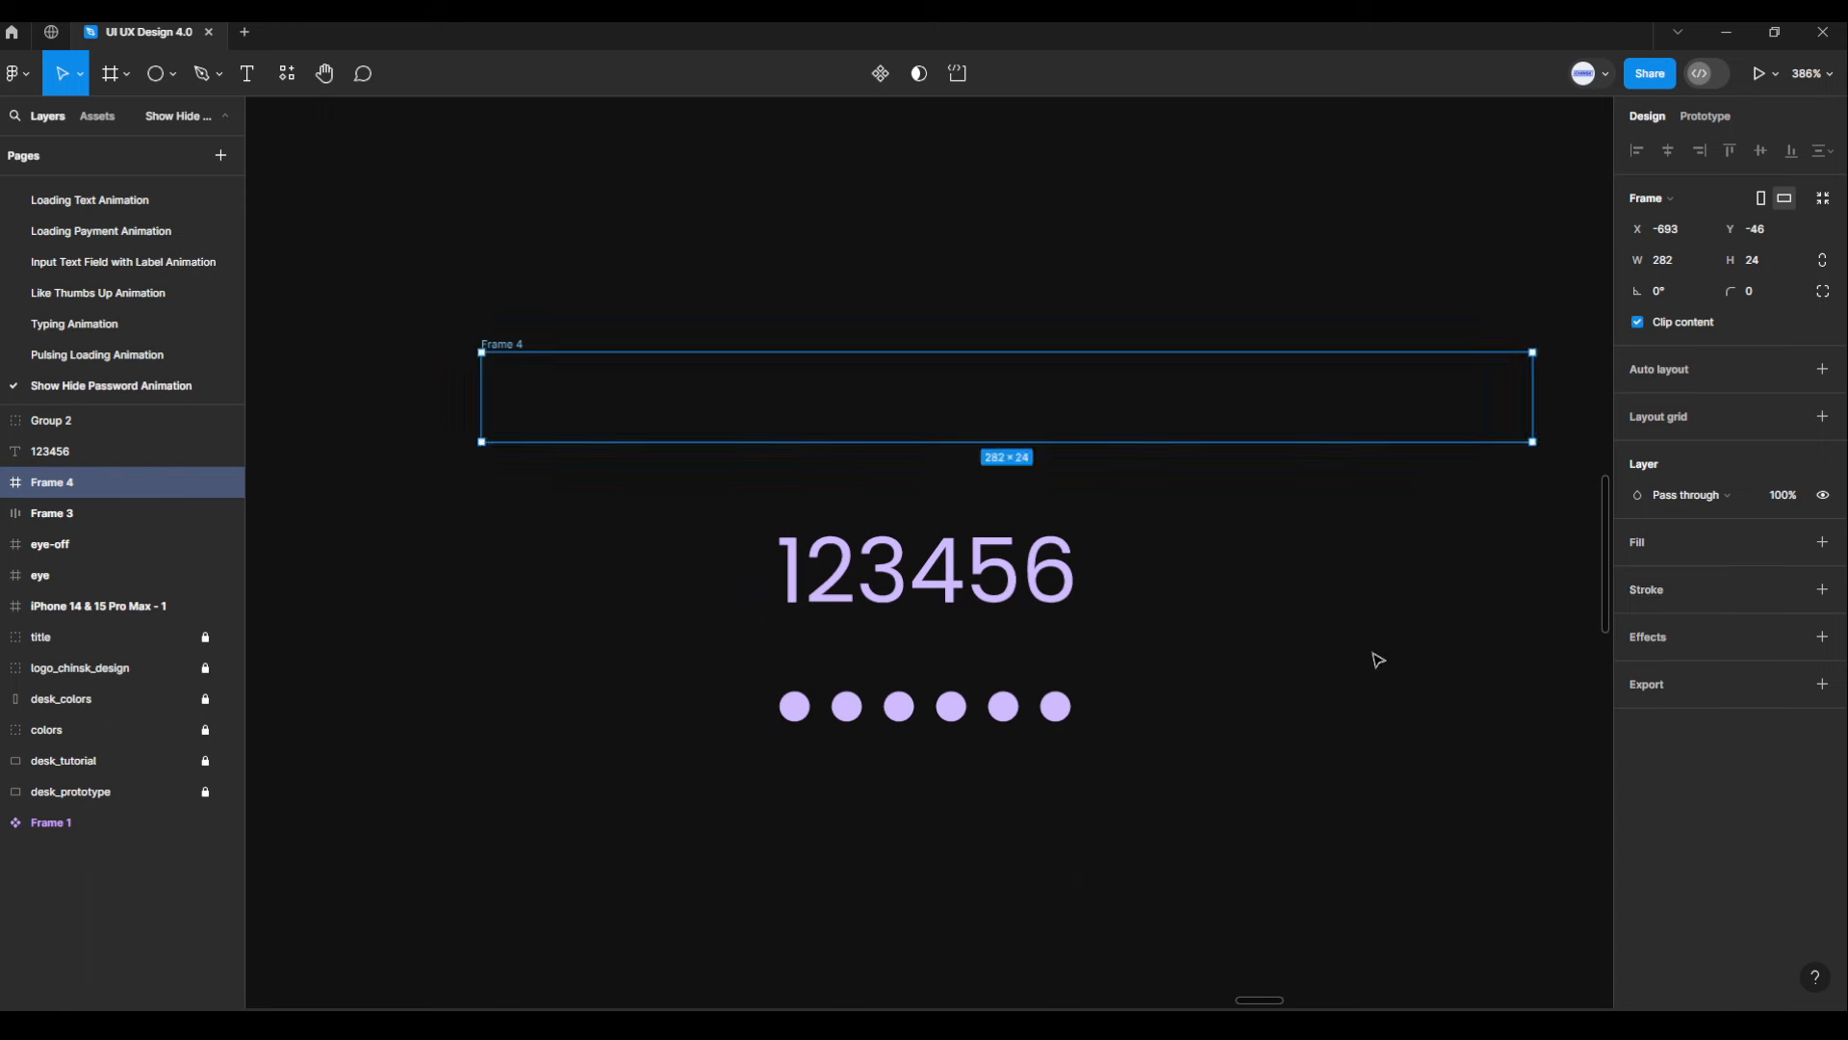
Move the digit text into the 282 × 24 frame, centered vertically and aligned to the frame's left edge
{"action": "left_click", "coordinate": [959, 579]}
{"action": "left_click_drag", "start_coordinate": [959, 579], "coordinate": [817, 420]}
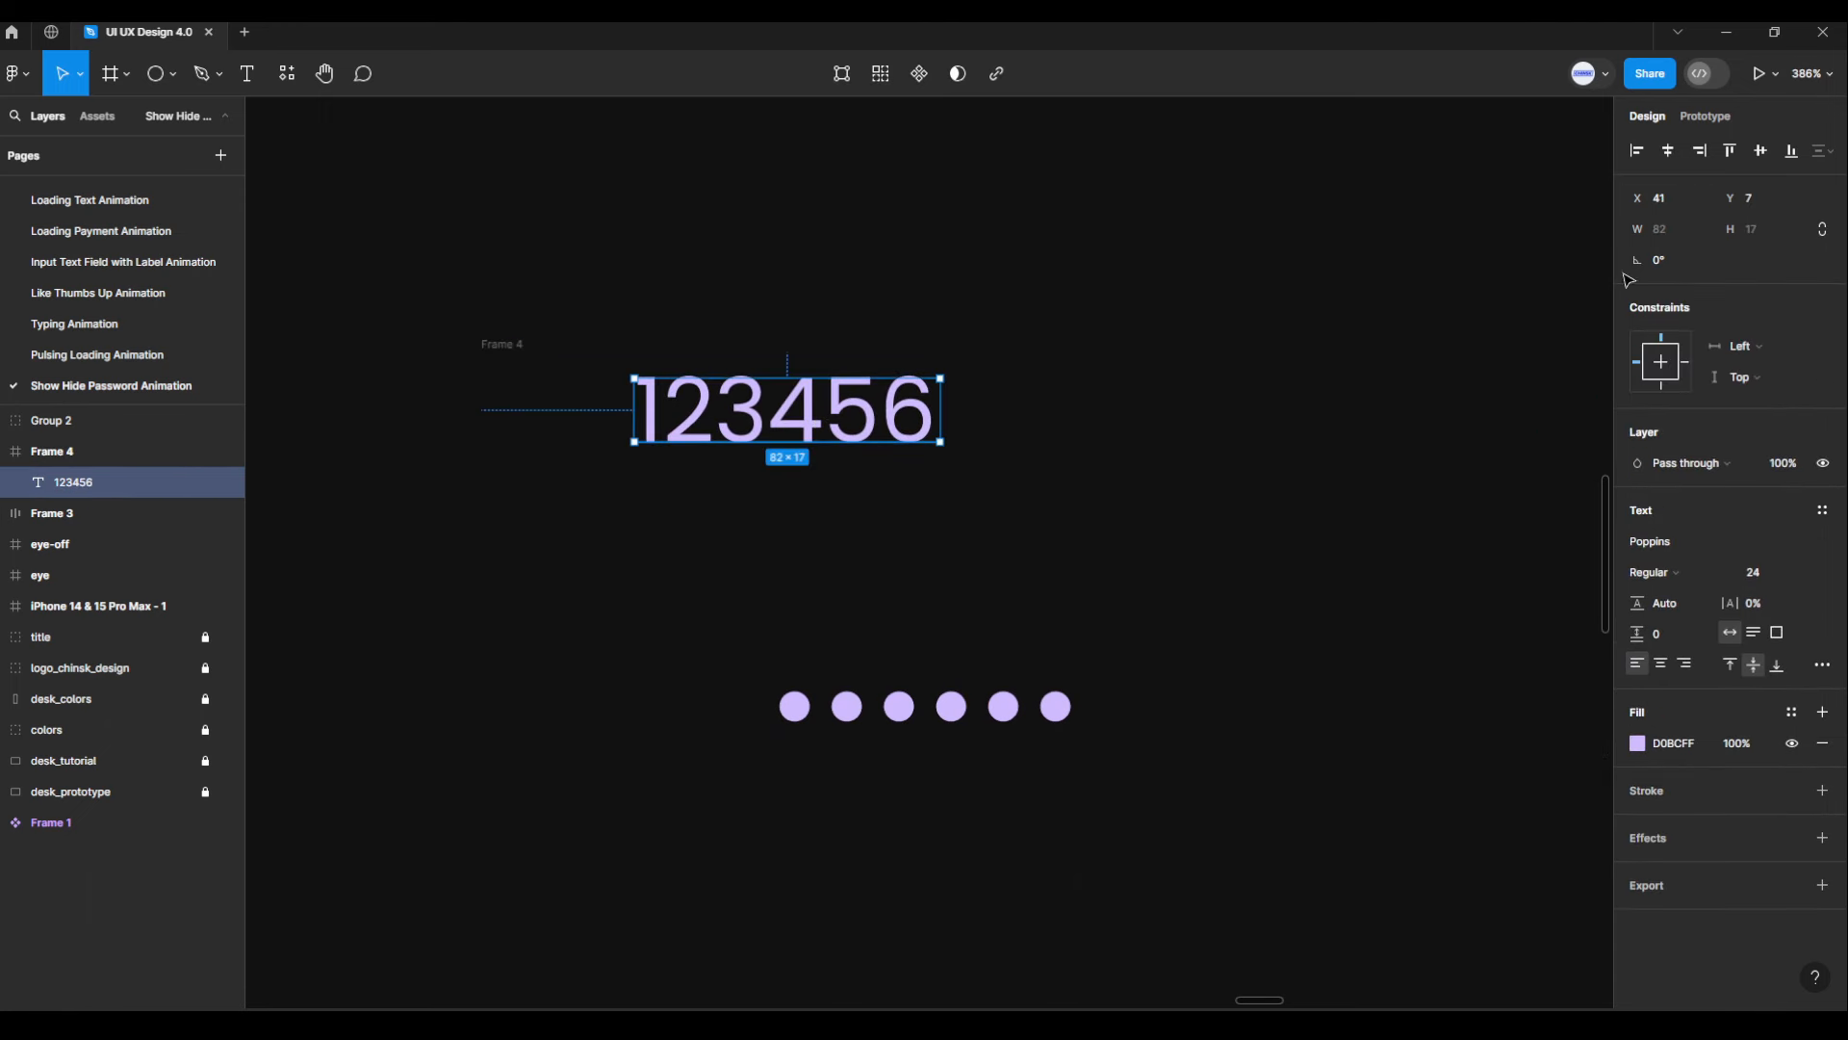
{"action": "left_click", "coordinate": [1761, 150]}
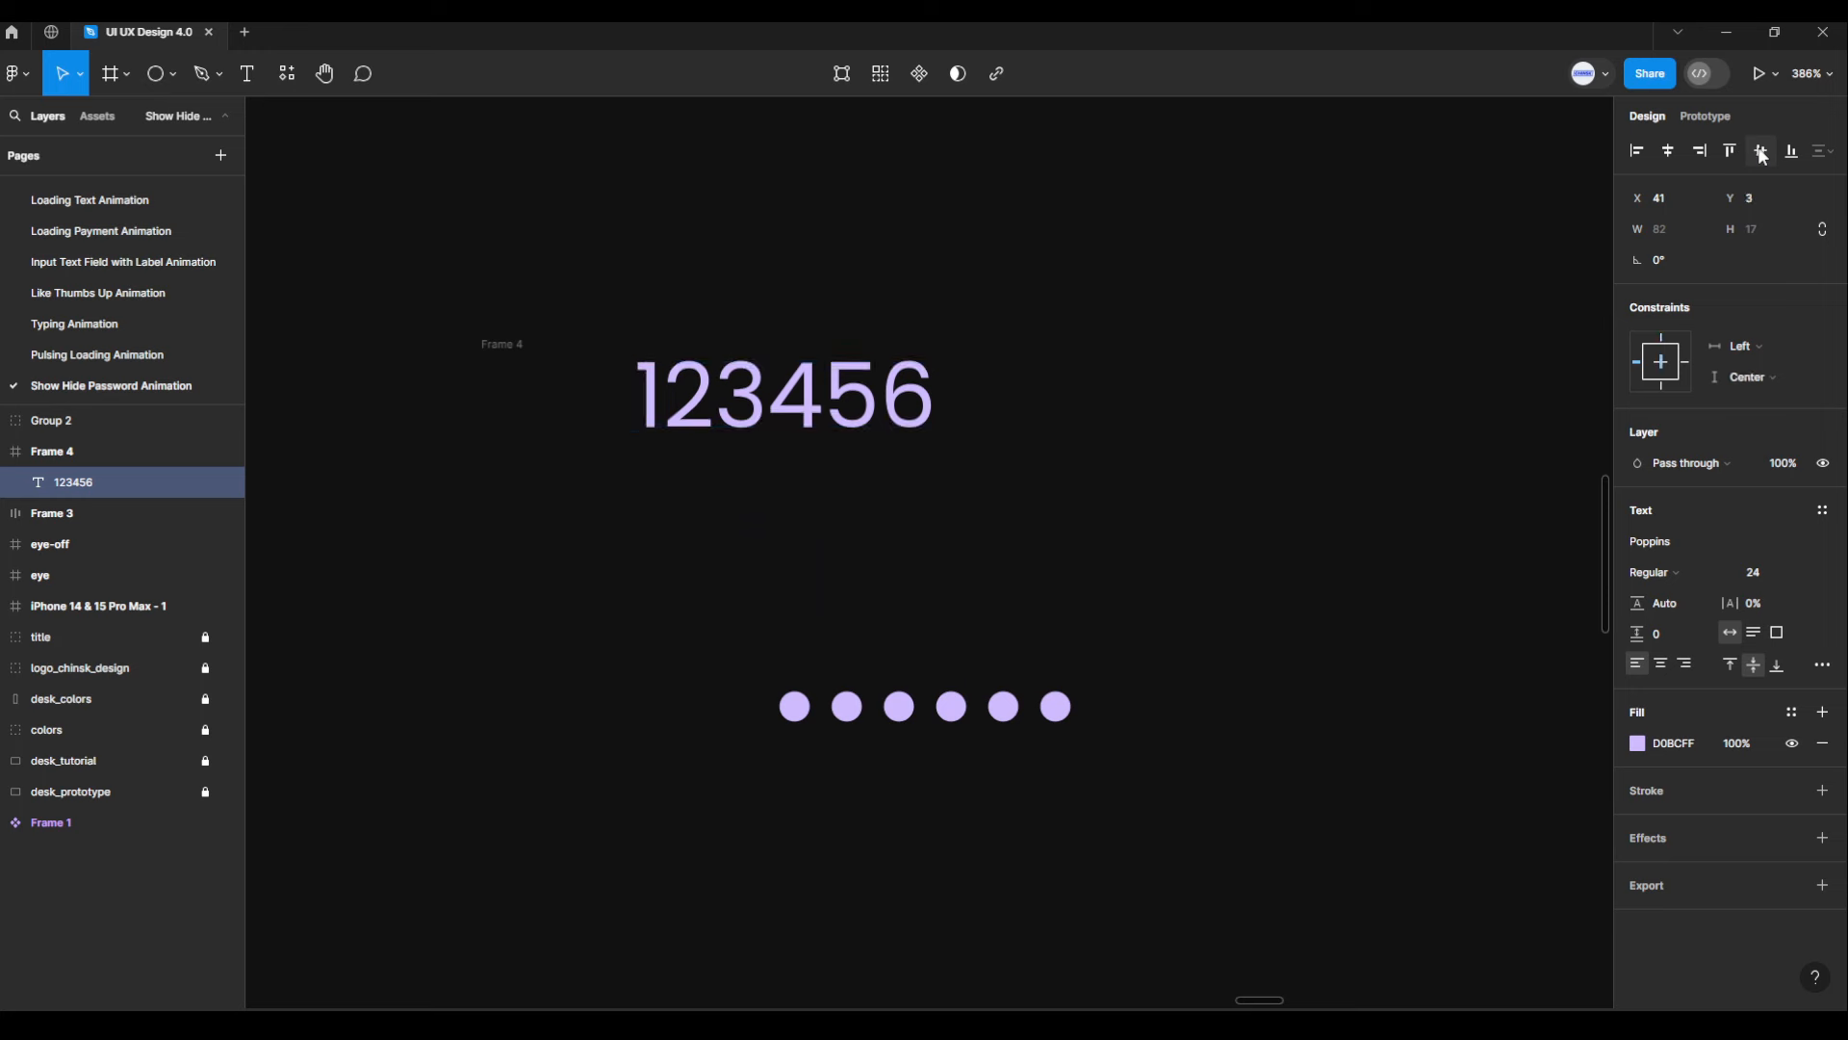
{"action": "left_click", "coordinate": [1641, 158]}
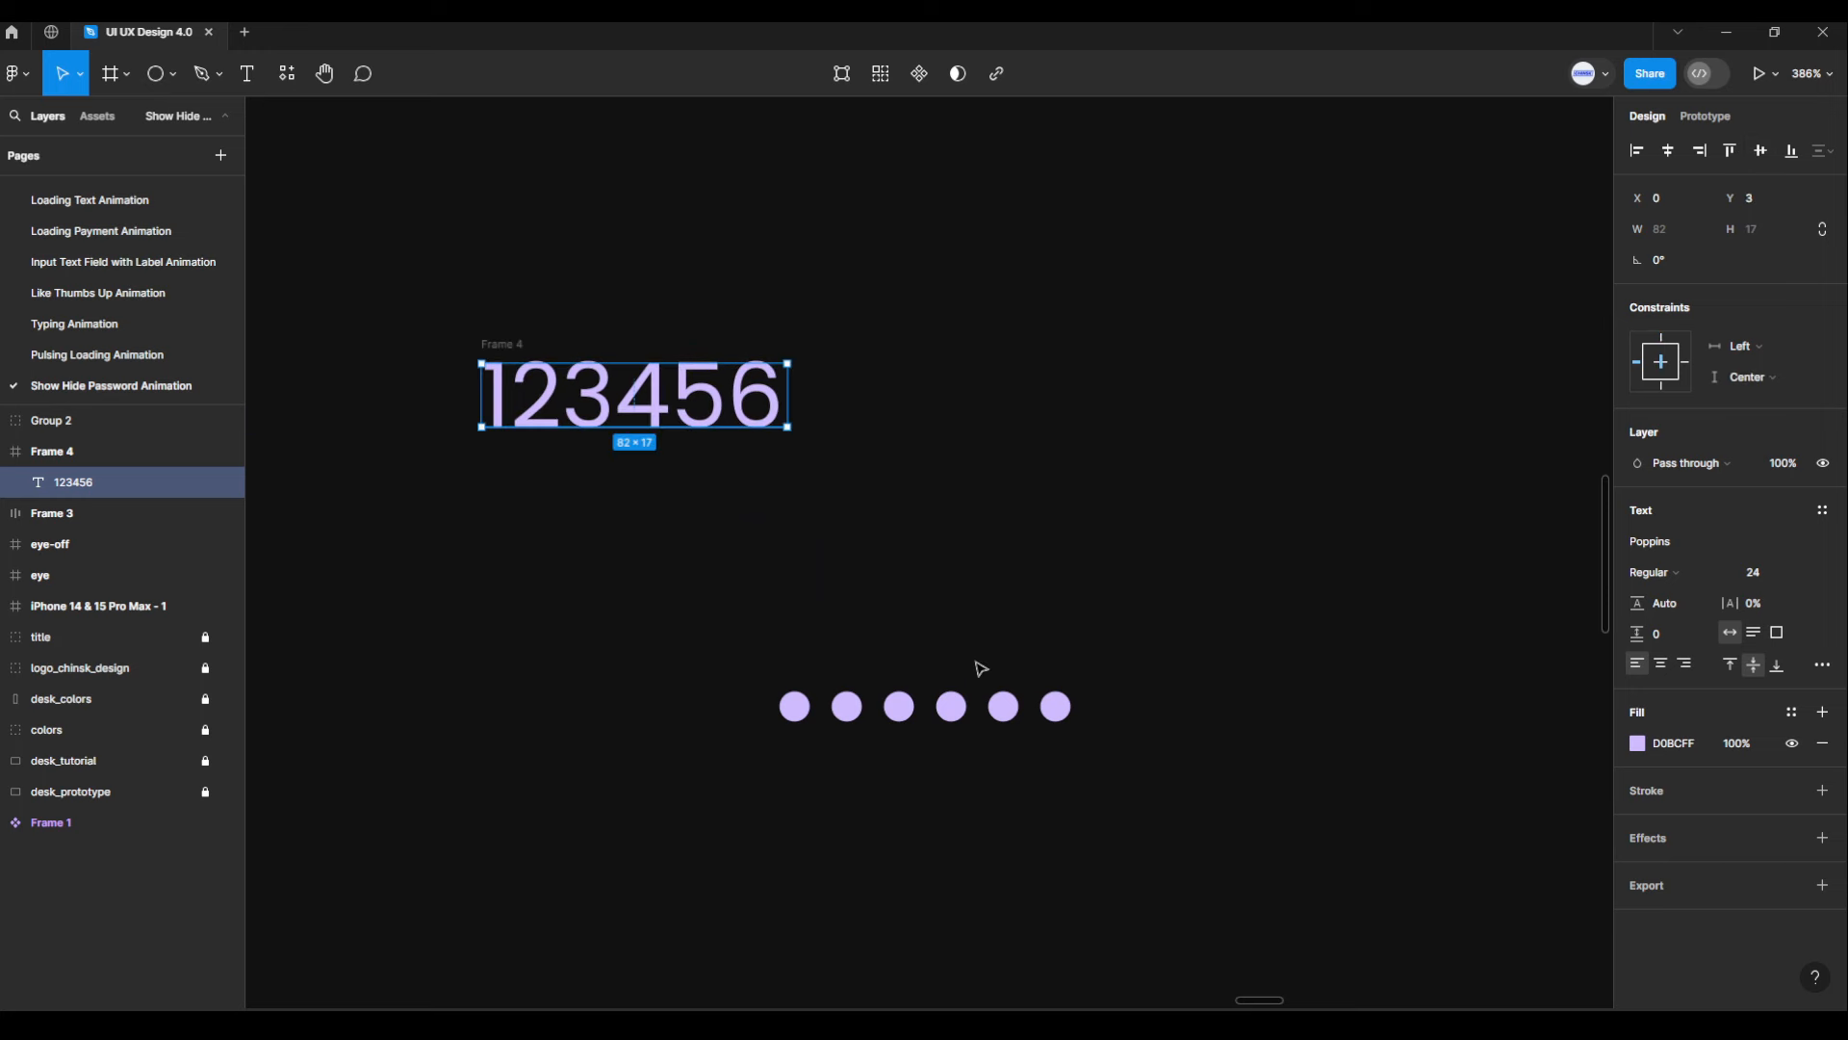
Move the dot group into the same frame at Y 8 and align it left so it overlaps the digits
{"action": "left_click_drag", "start_coordinate": [955, 710], "coordinate": [956, 412]}
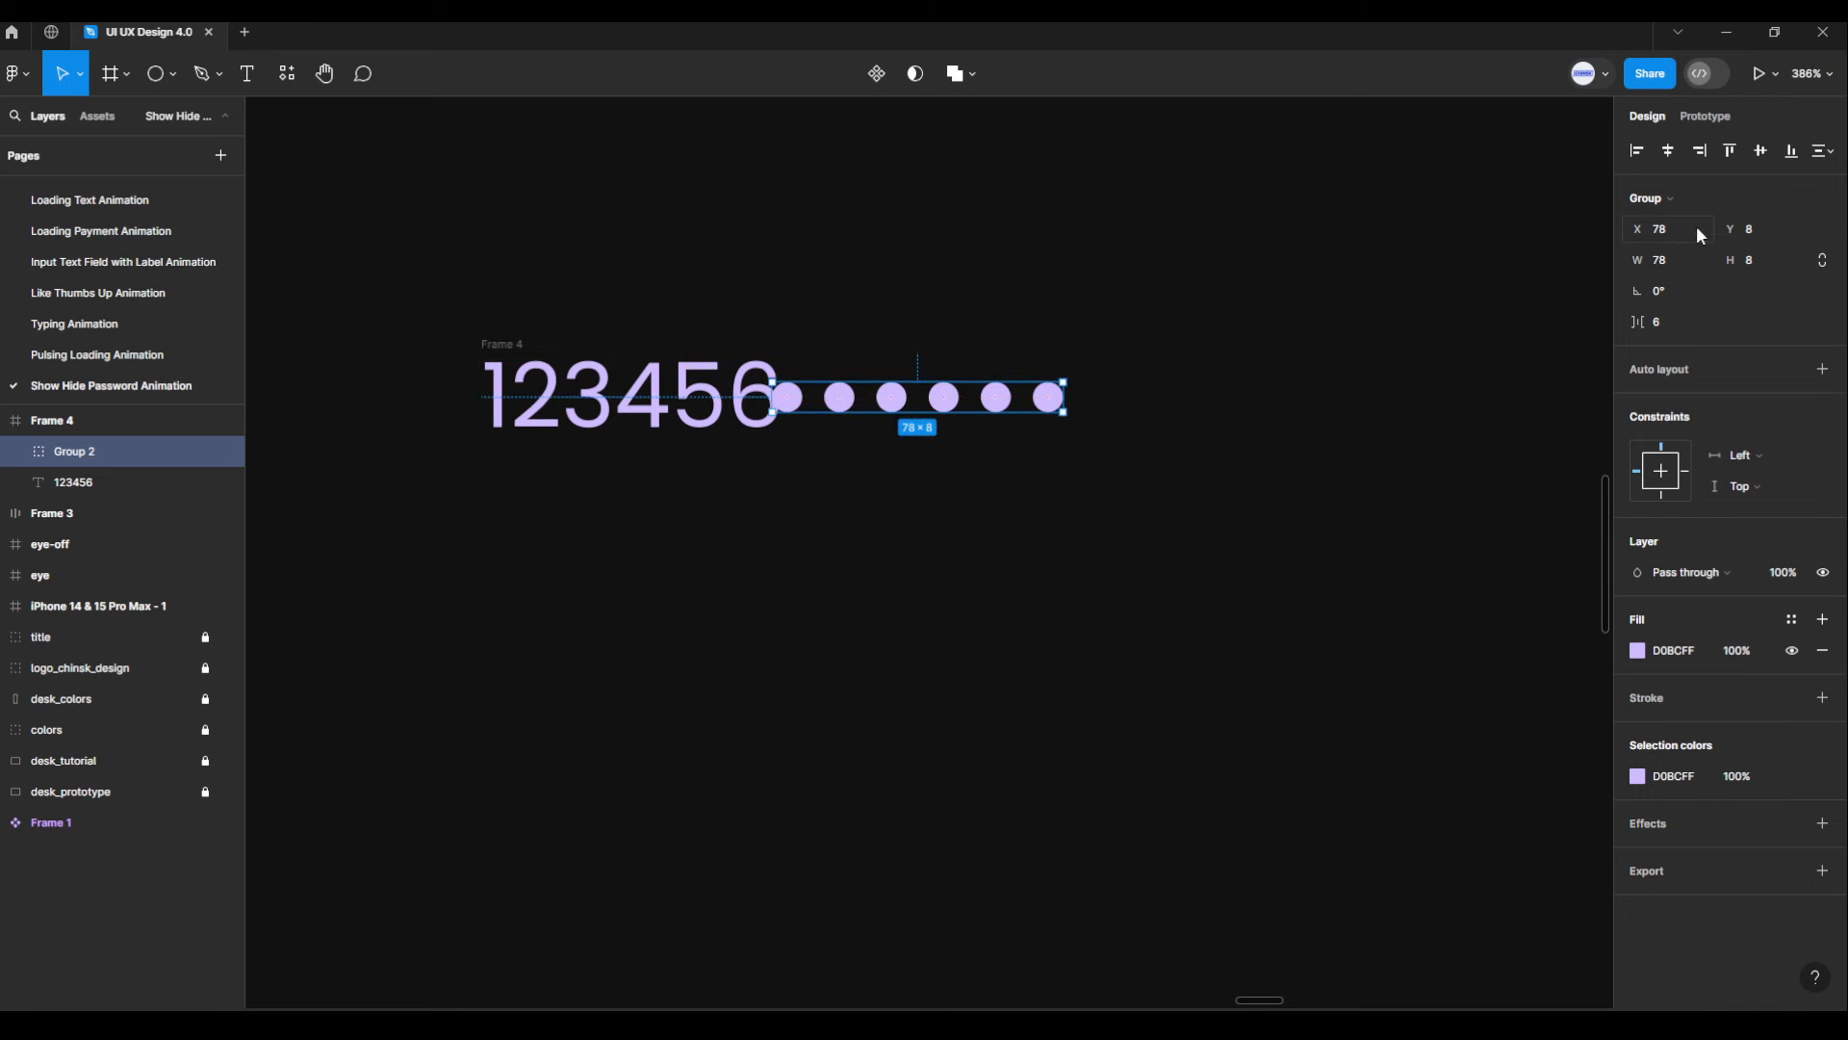
{"action": "left_click", "coordinate": [1637, 151]}
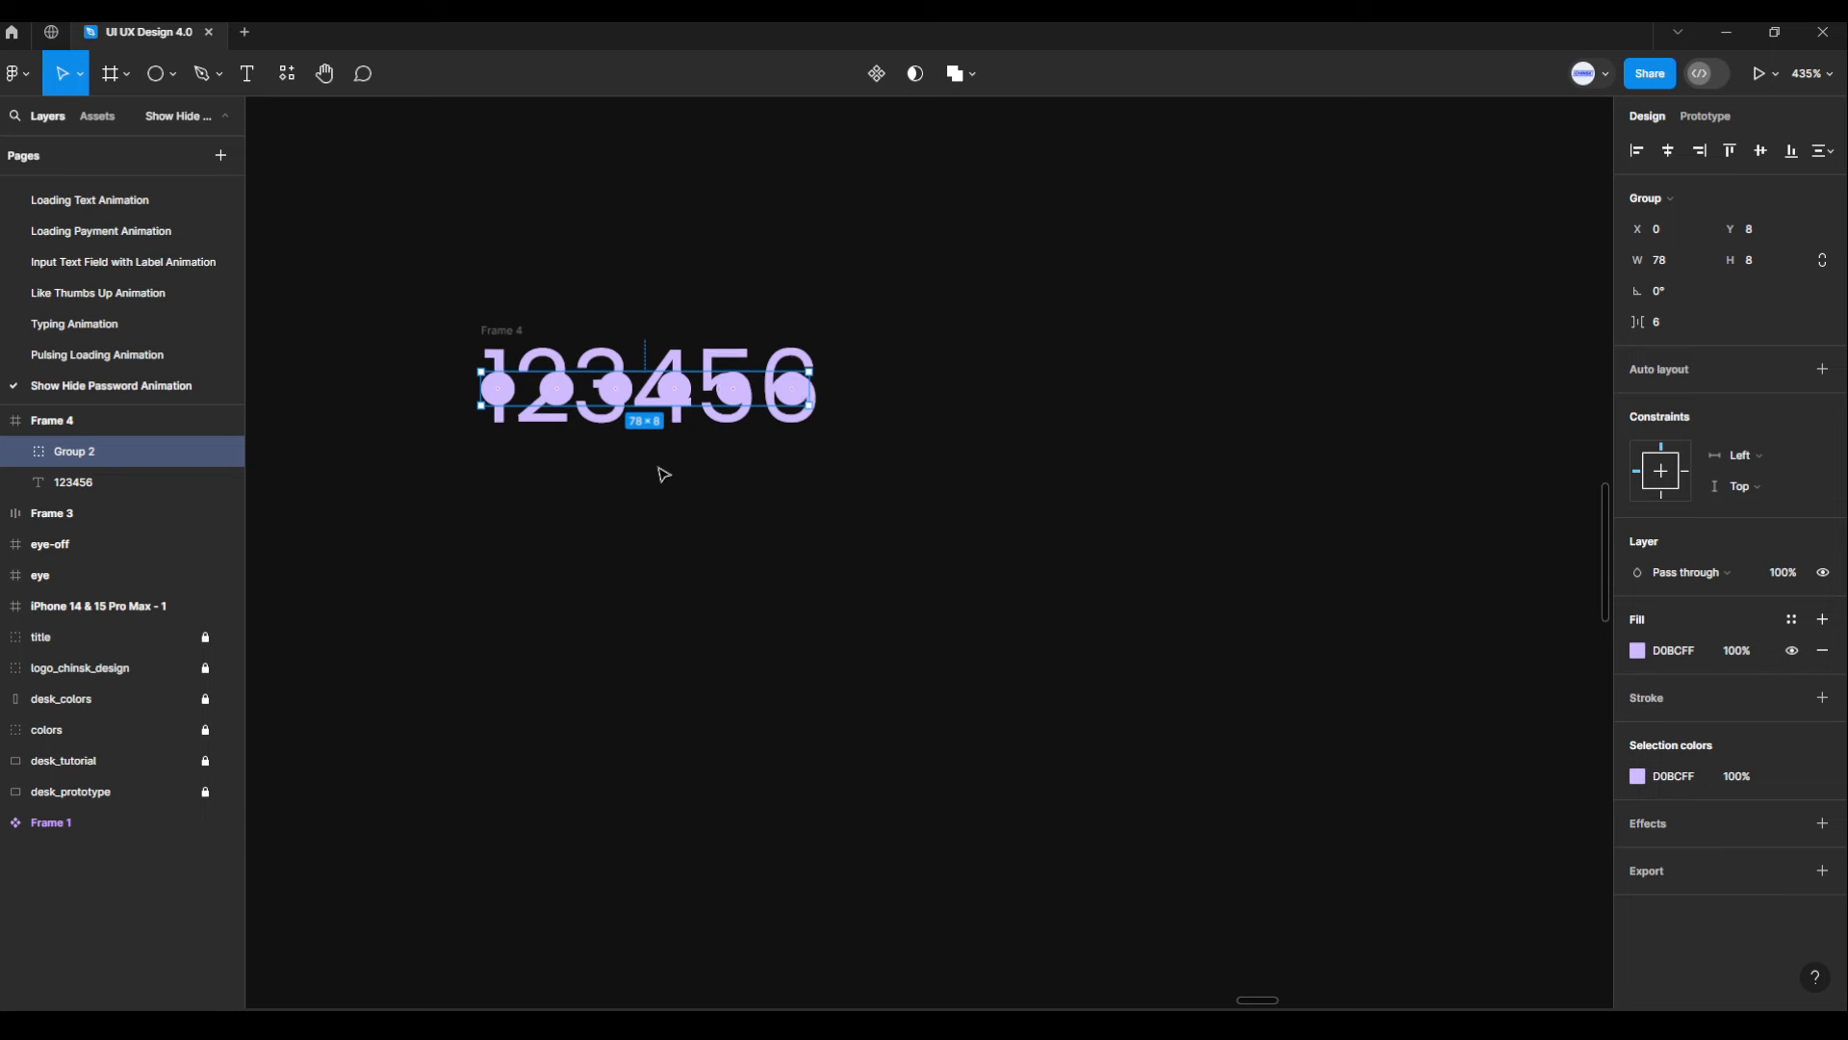
{"action": "scroll", "coordinate": [660, 475], "scroll_direction": "up", "scroll_amount": 3}
{"action": "left_click", "coordinate": [594, 632]}
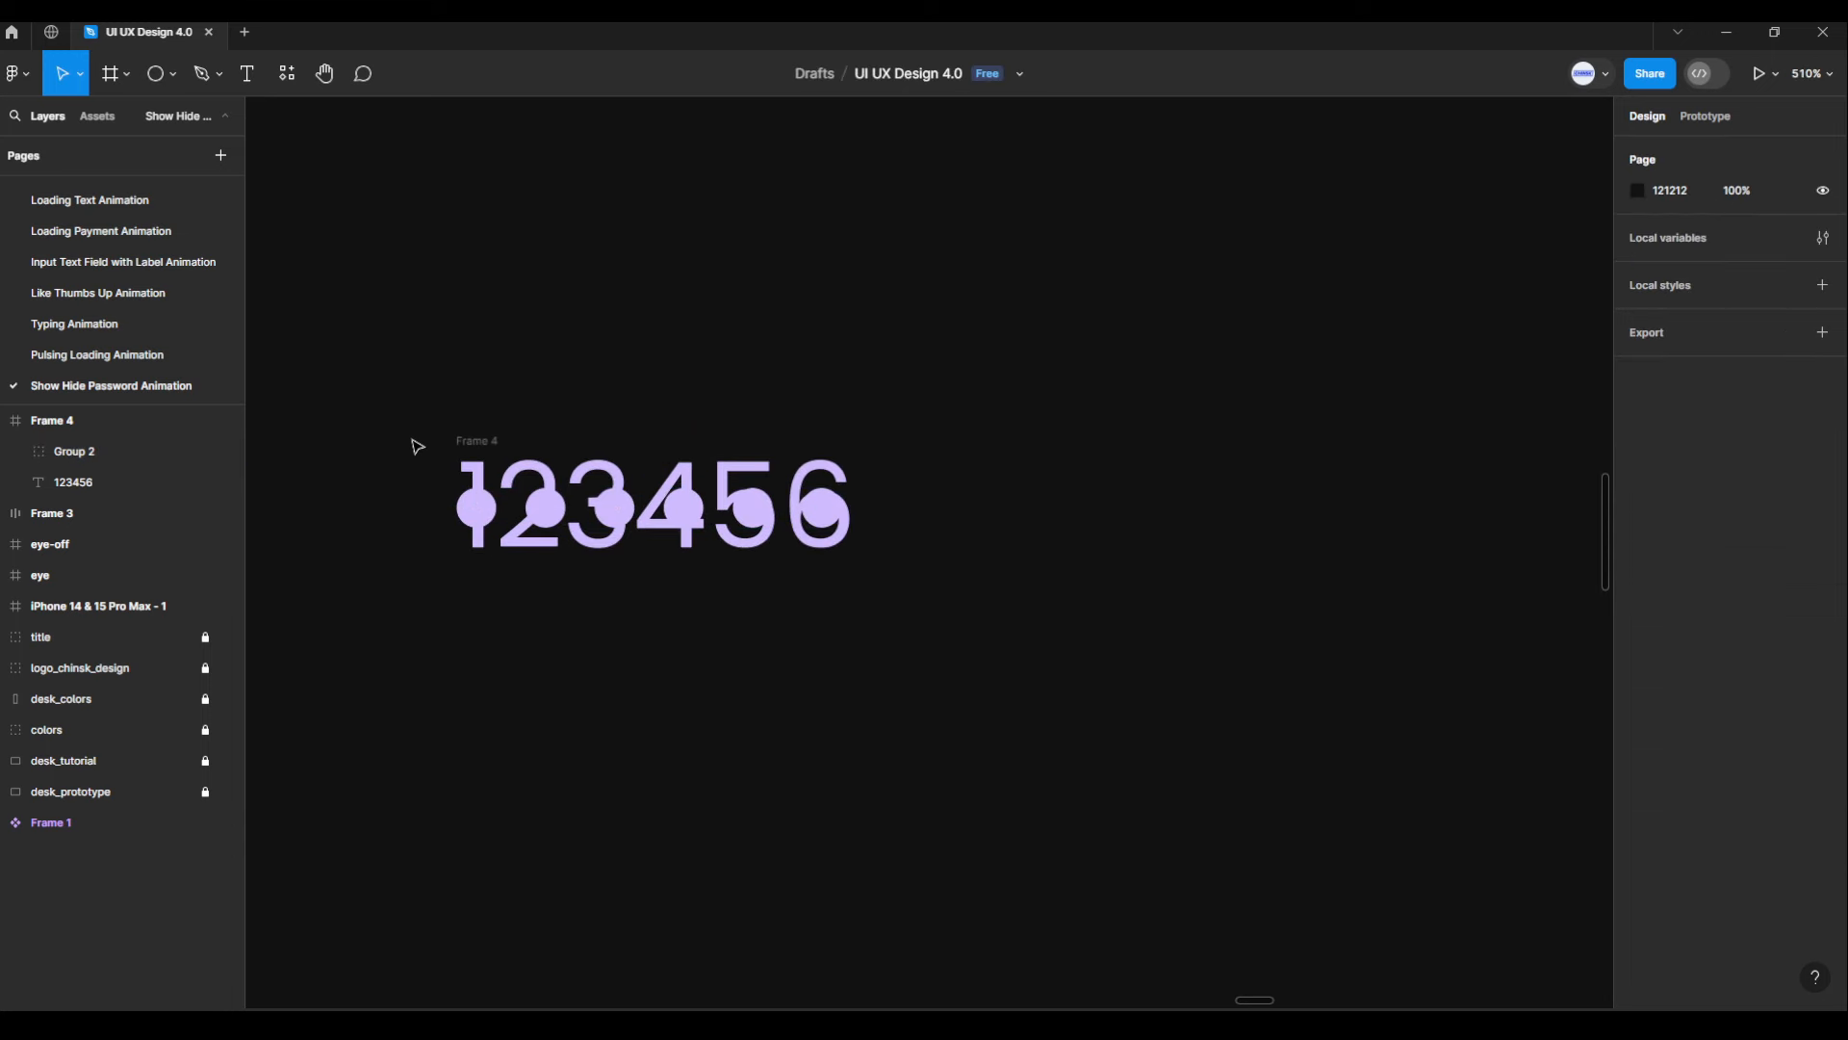
Place the frame containing the digits and dots inside the rounded outline frame
{"action": "left_click", "coordinate": [463, 424]}
{"action": "scroll", "coordinate": [655, 684], "scroll_direction": "down", "scroll_amount": 3}
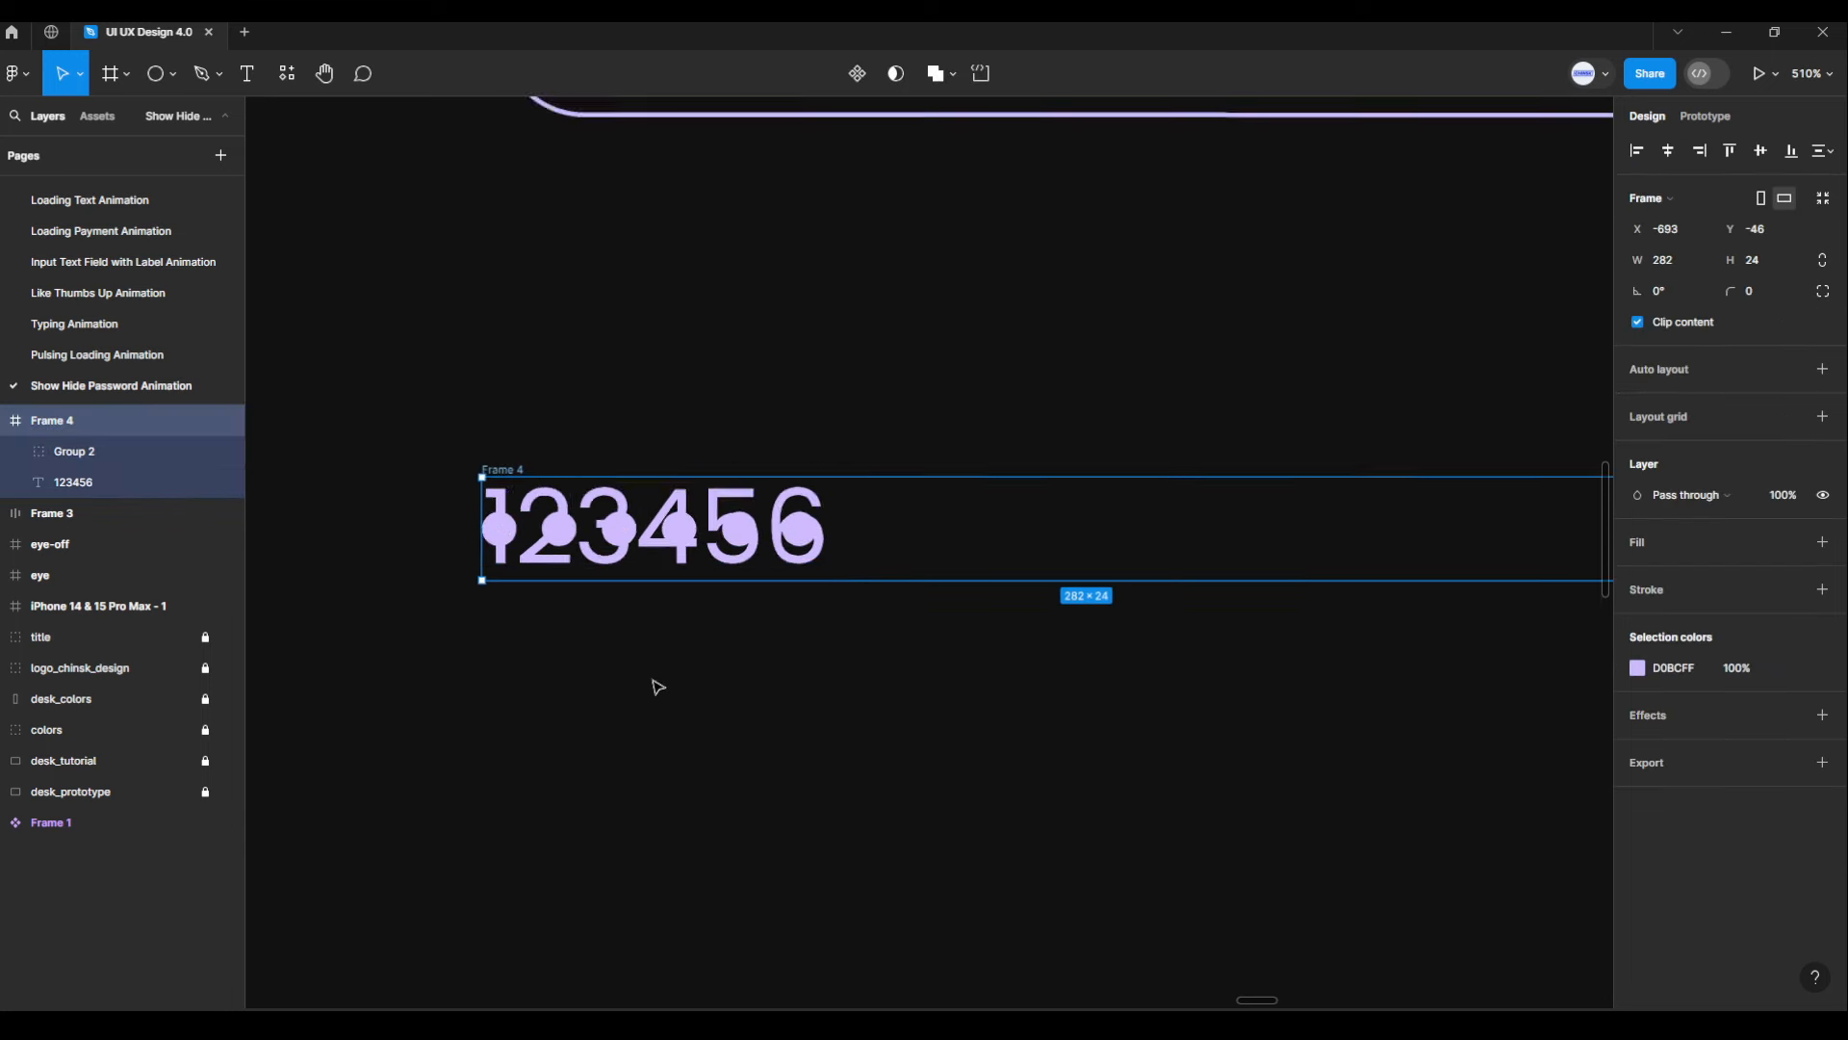
{"action": "left_click_drag", "start_coordinate": [608, 789], "coordinate": [491, 854]}
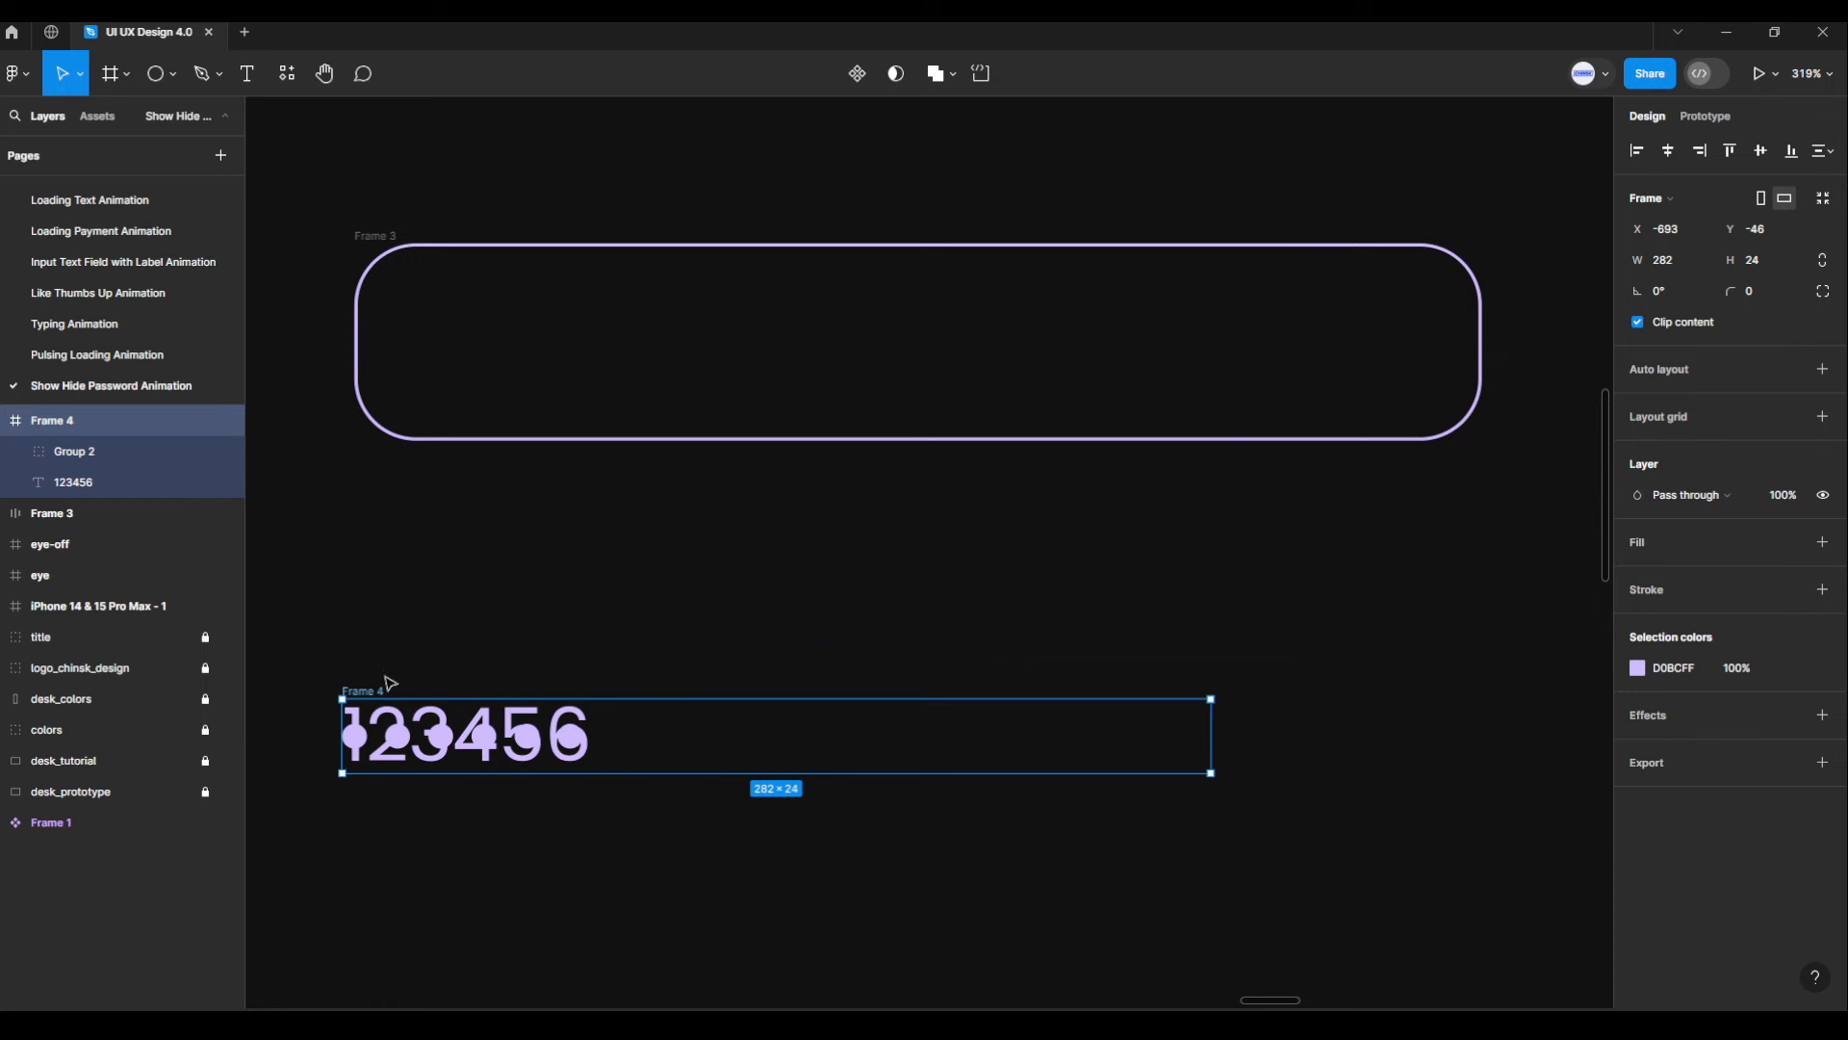
{"action": "left_click_drag", "start_coordinate": [373, 695], "coordinate": [486, 335]}
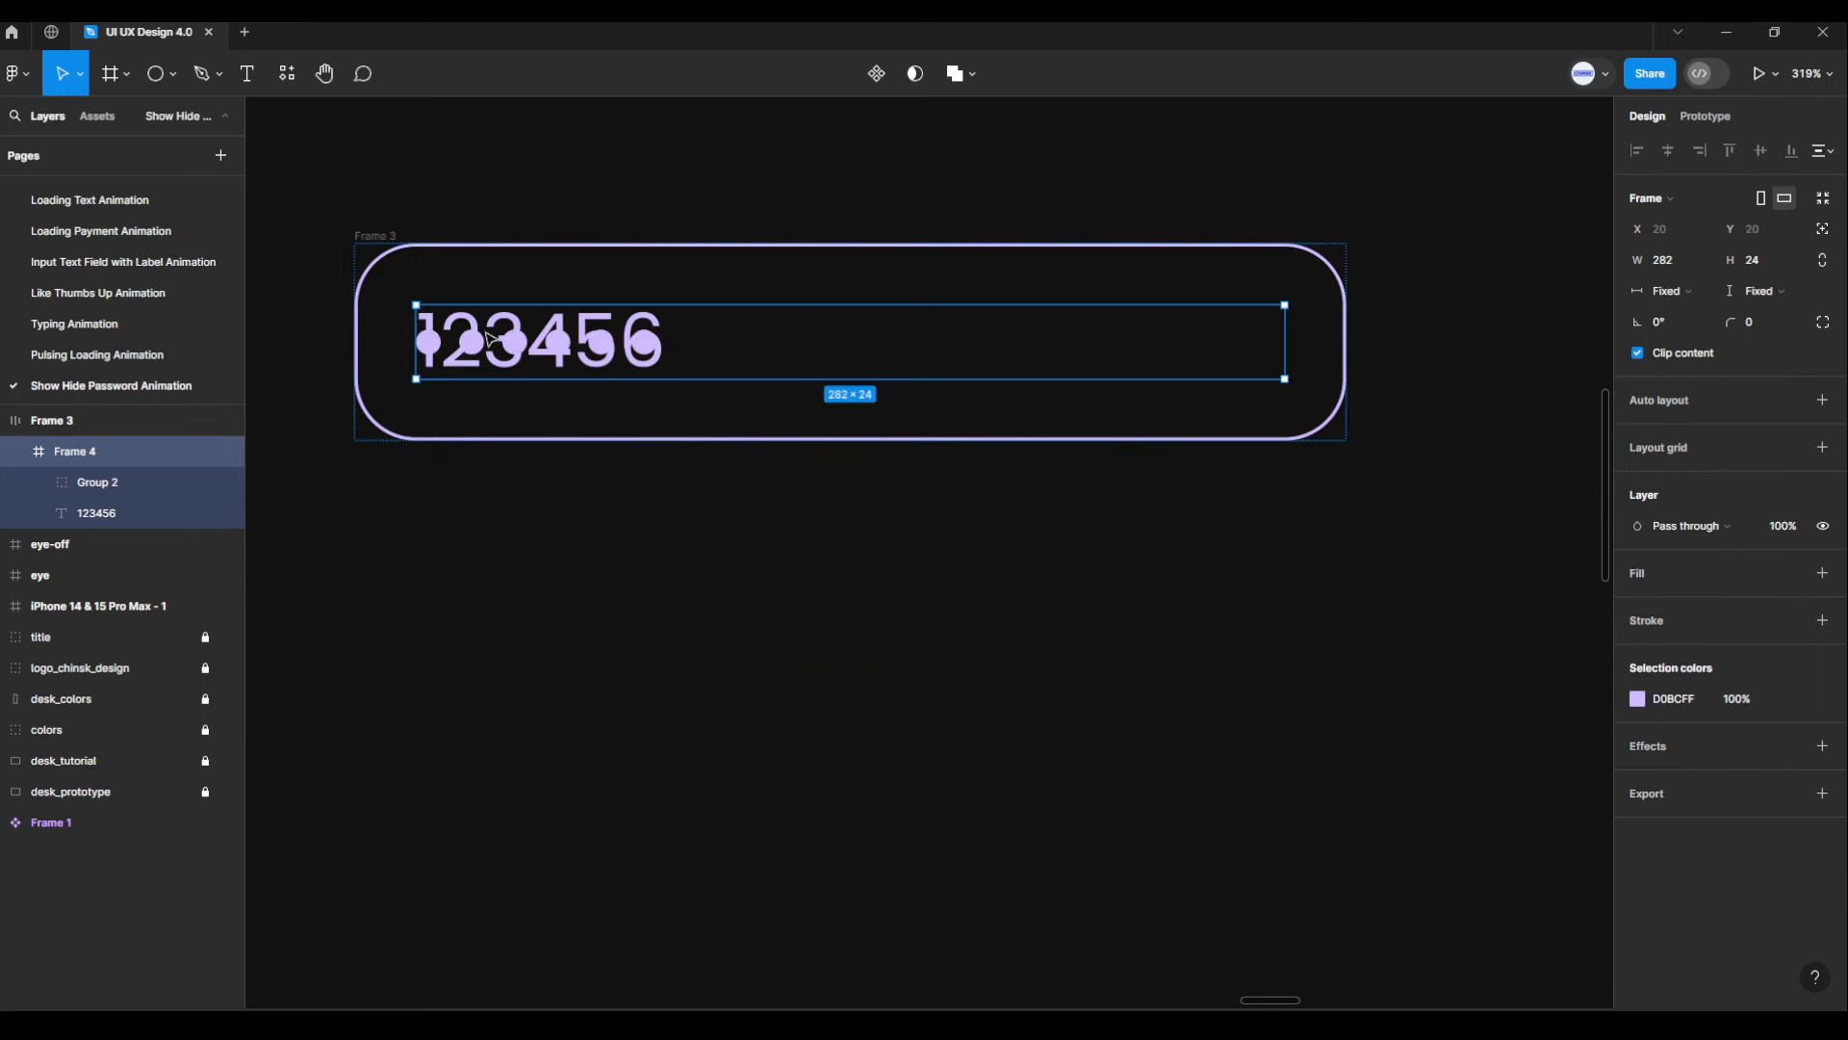
Give the rounded outline frame a fixed width of 366 and a fixed height of 64
{"action": "left_click", "coordinate": [413, 206]}
{"action": "left_click", "coordinate": [382, 236]}
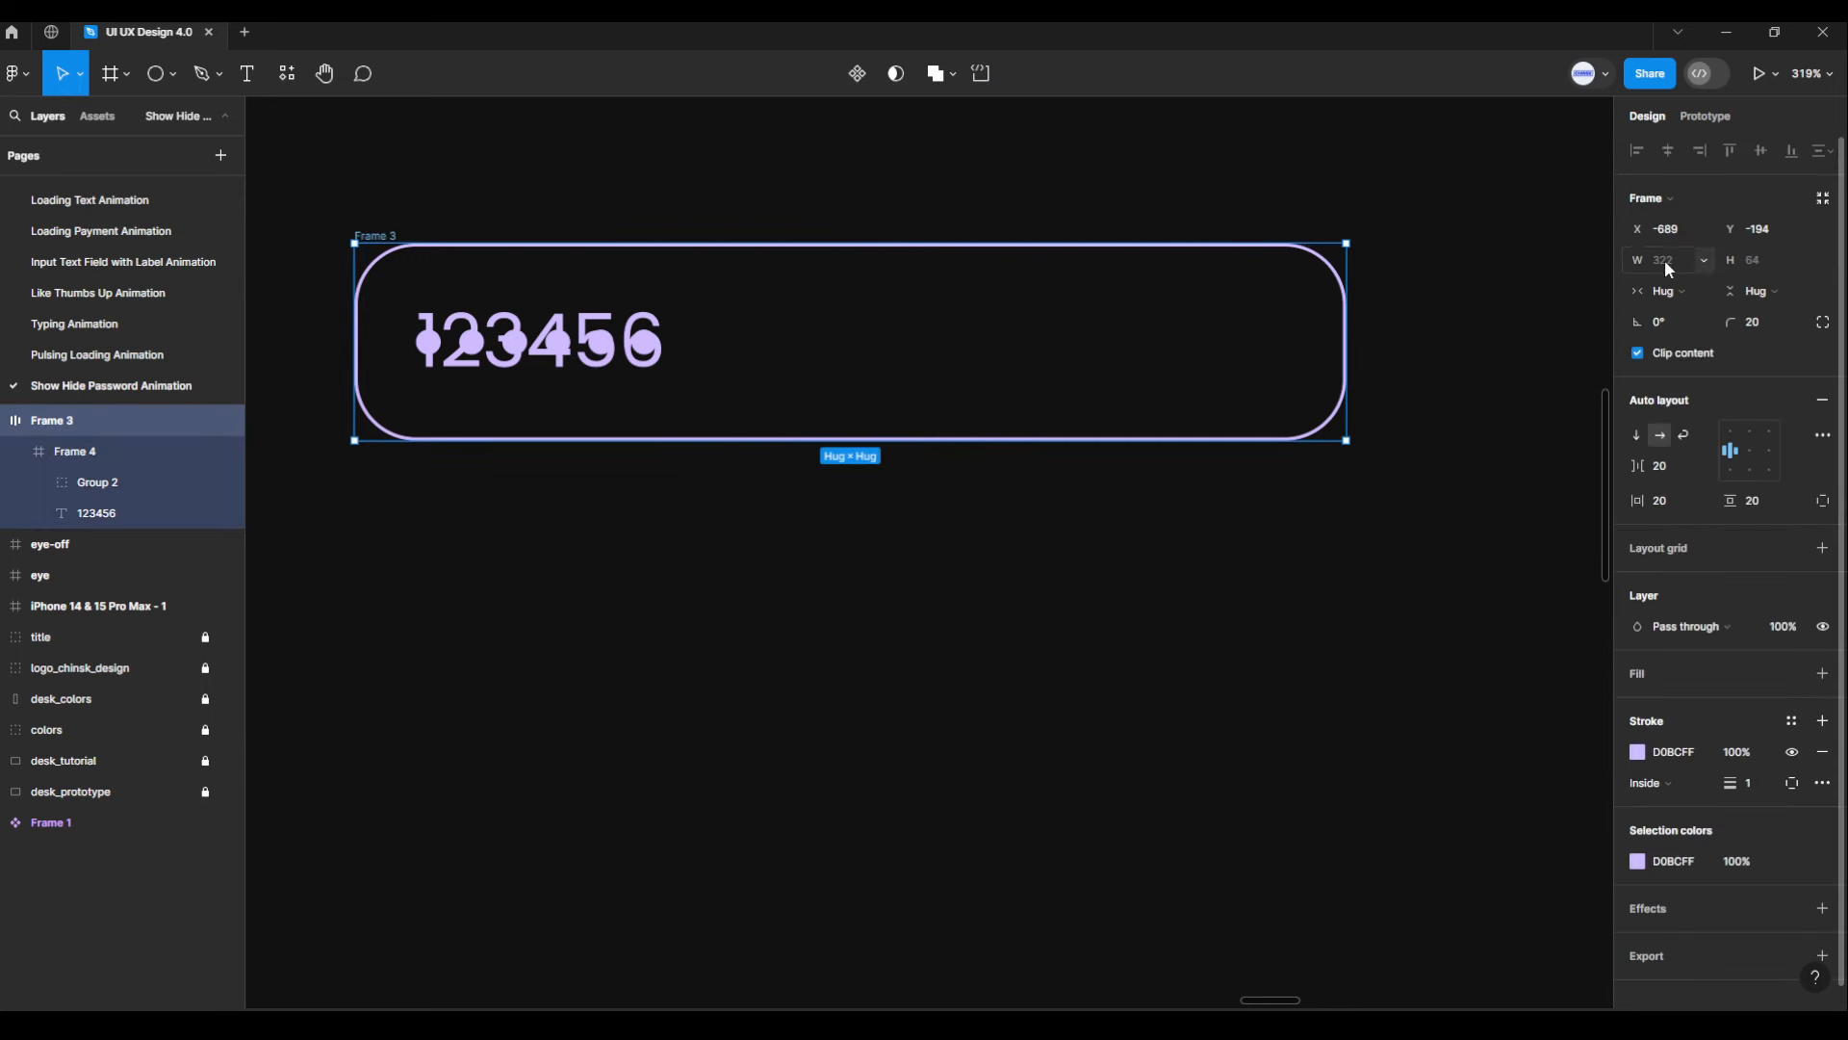
{"action": "left_click", "coordinate": [1697, 292]}
{"action": "left_click", "coordinate": [1689, 267]}
{"action": "left_click", "coordinate": [1684, 268]}
{"action": "key", "text": "Return"}
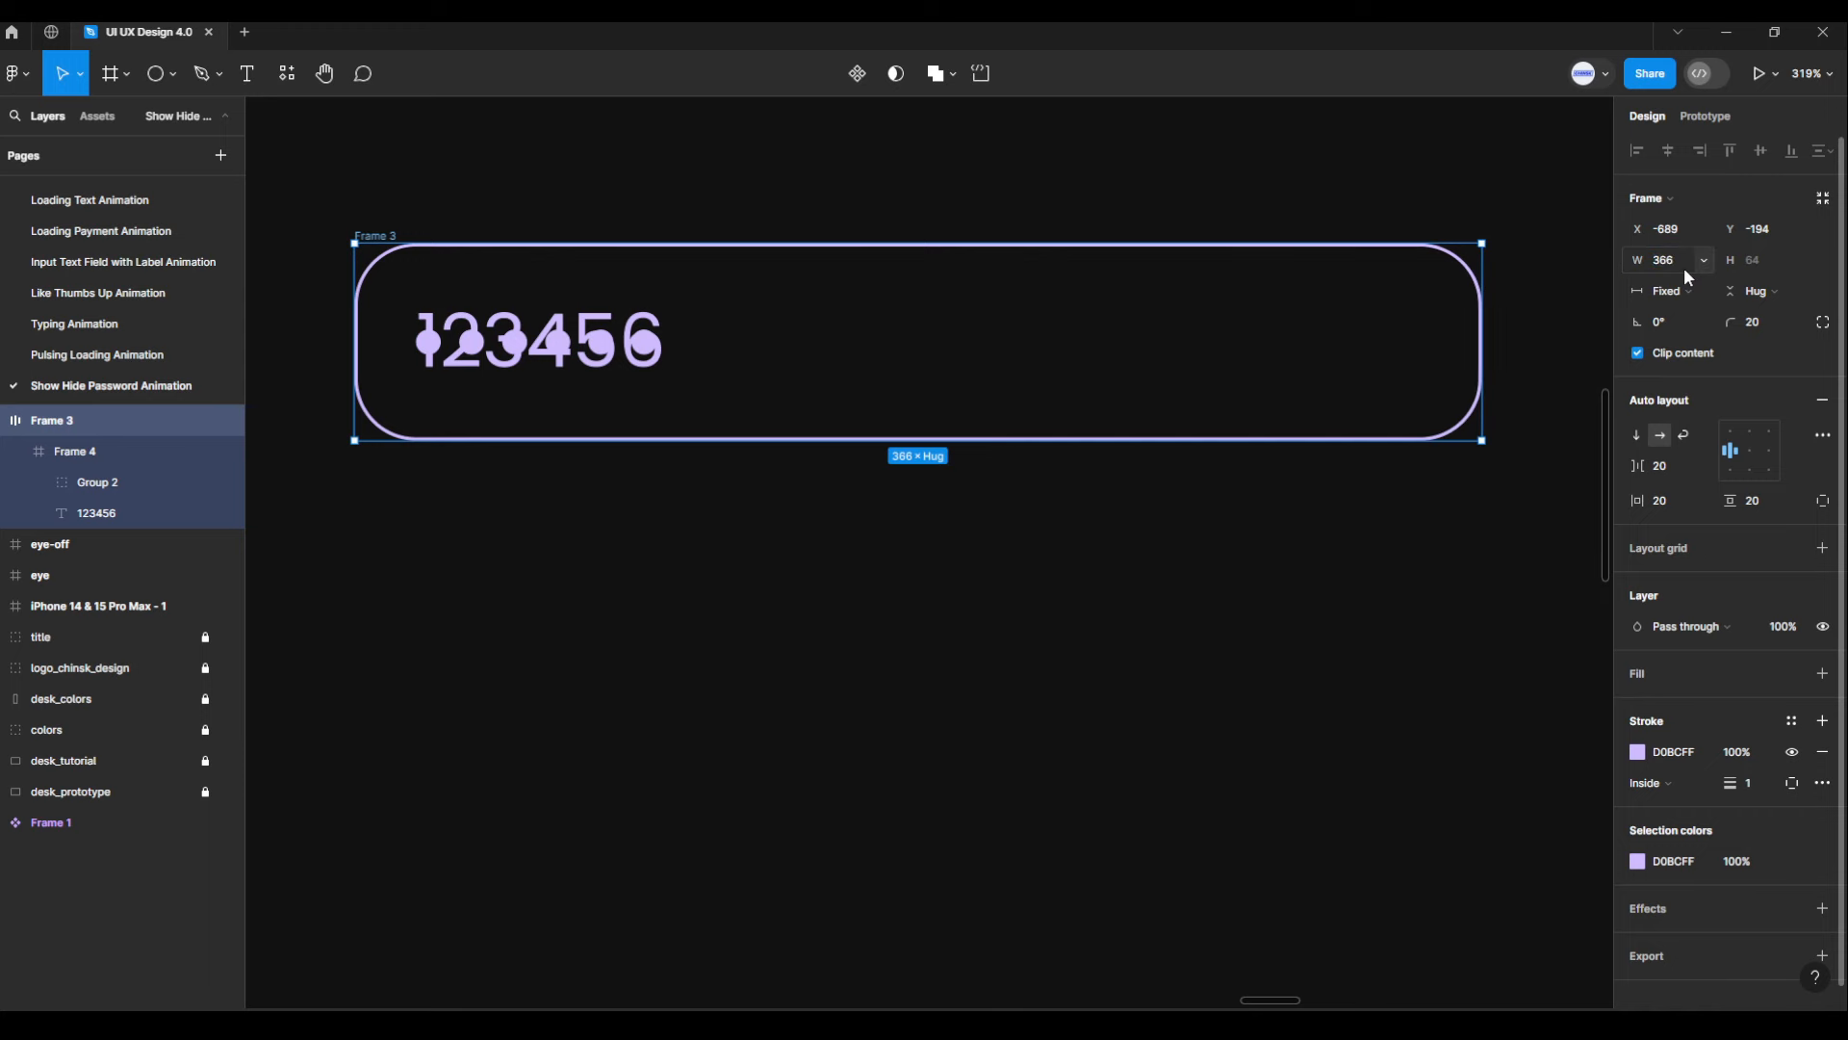
{"action": "left_click", "coordinate": [1793, 298]}
{"action": "left_click", "coordinate": [1763, 269]}
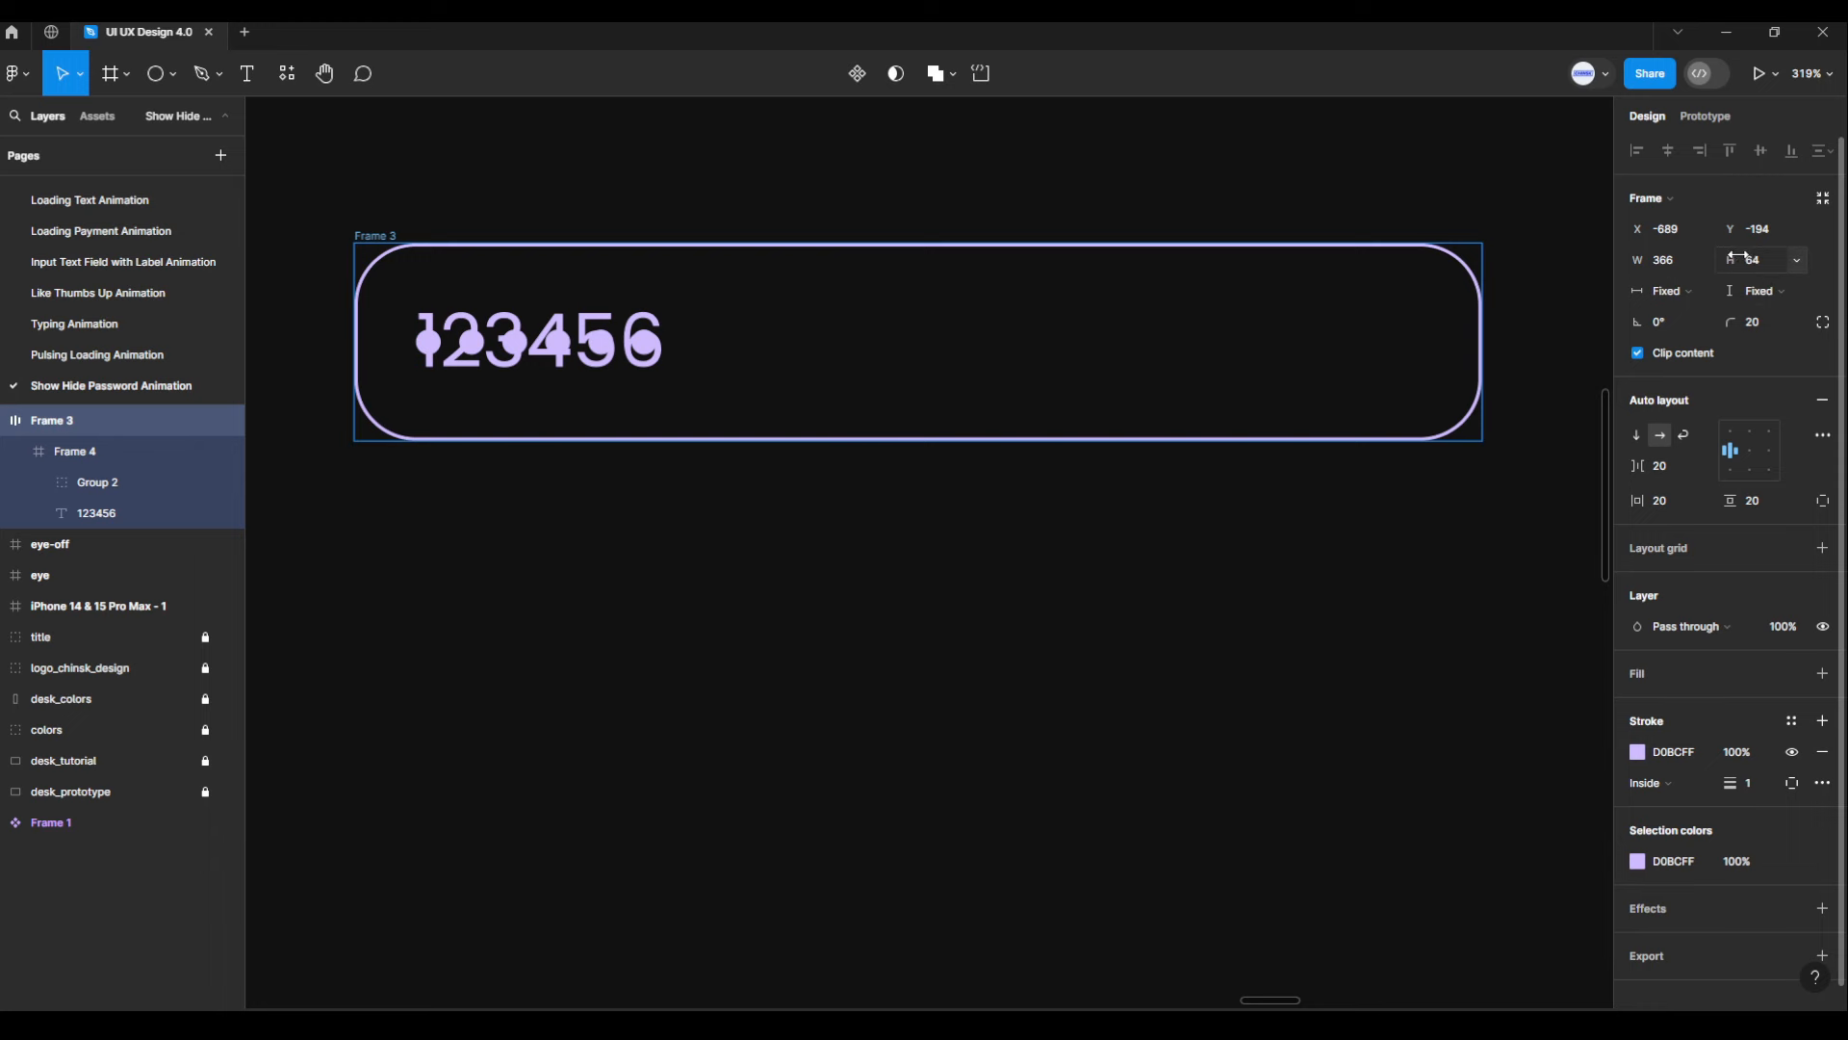
{"action": "left_click", "coordinate": [1343, 533]}
Place the open eye icon inside the rounded outline frame, after the frame with the digits and dots
{"action": "scroll", "coordinate": [1343, 533], "scroll_direction": "down", "scroll_amount": 2}
{"action": "left_click_drag", "start_coordinate": [1334, 542], "coordinate": [1284, 714]}
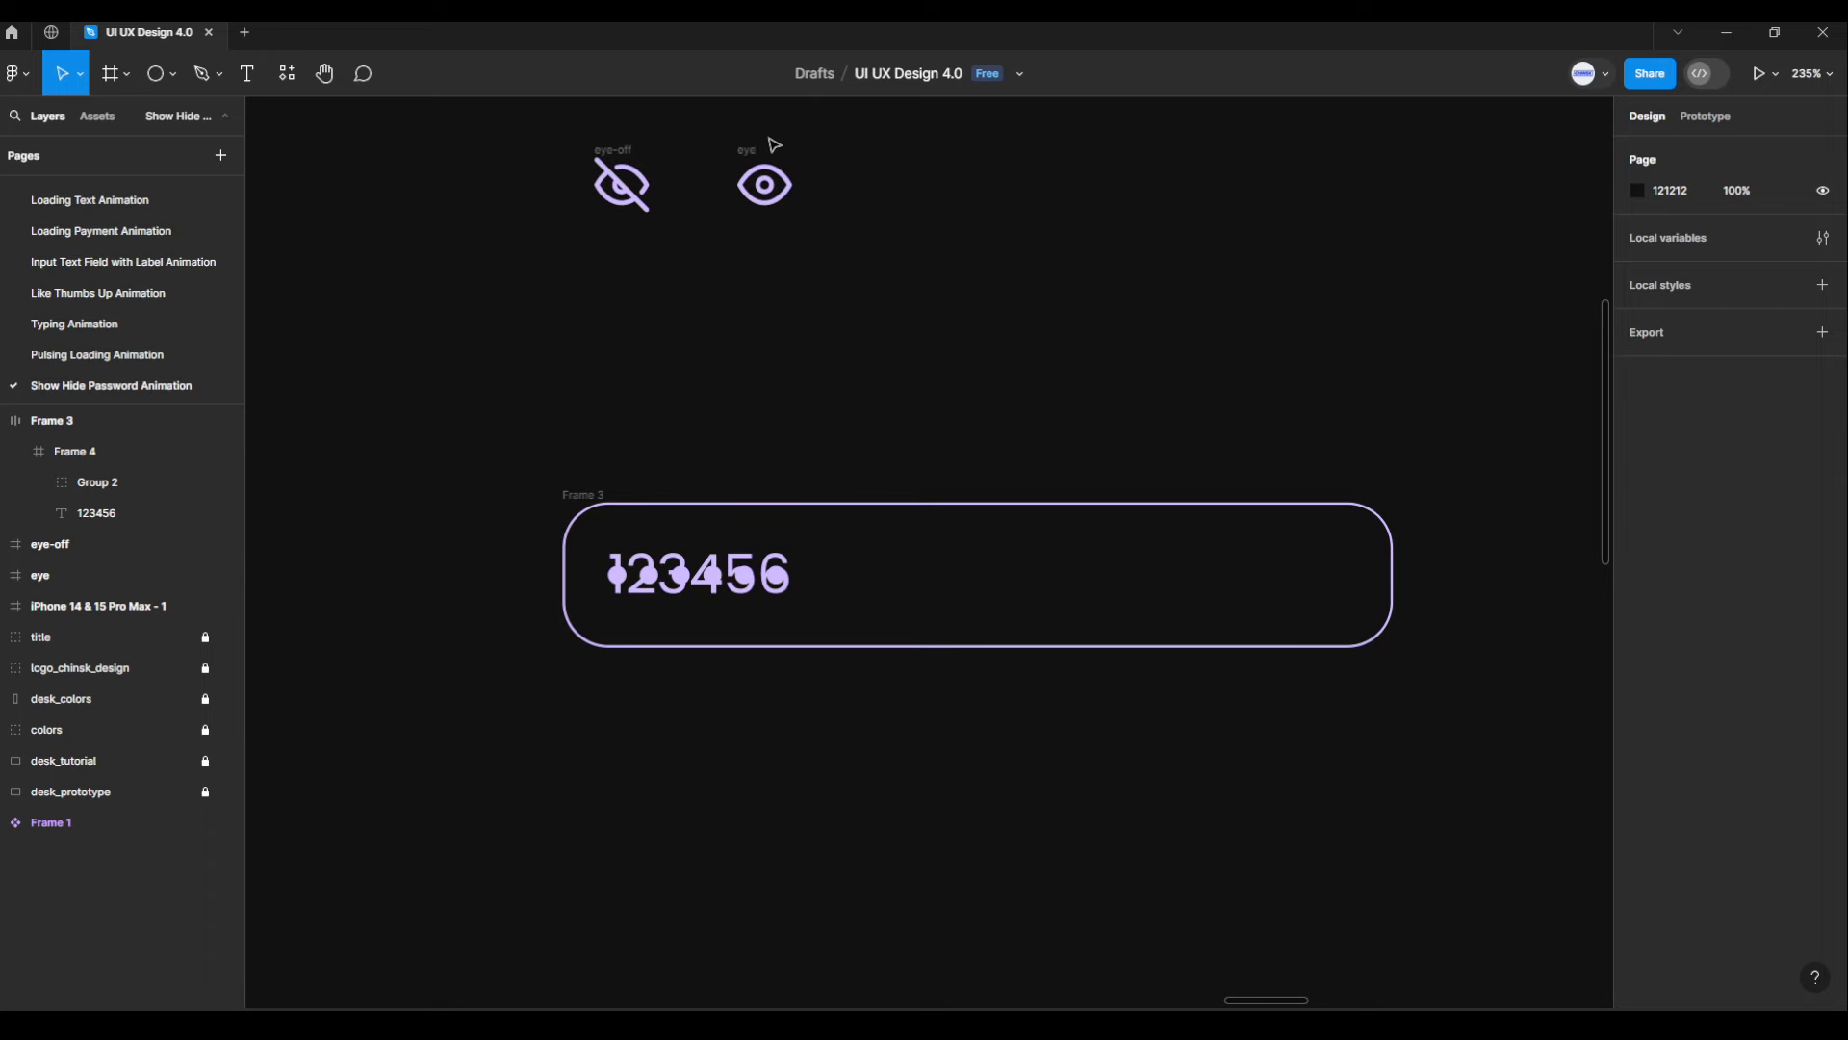
{"action": "left_click_drag", "start_coordinate": [762, 162], "coordinate": [1290, 538]}
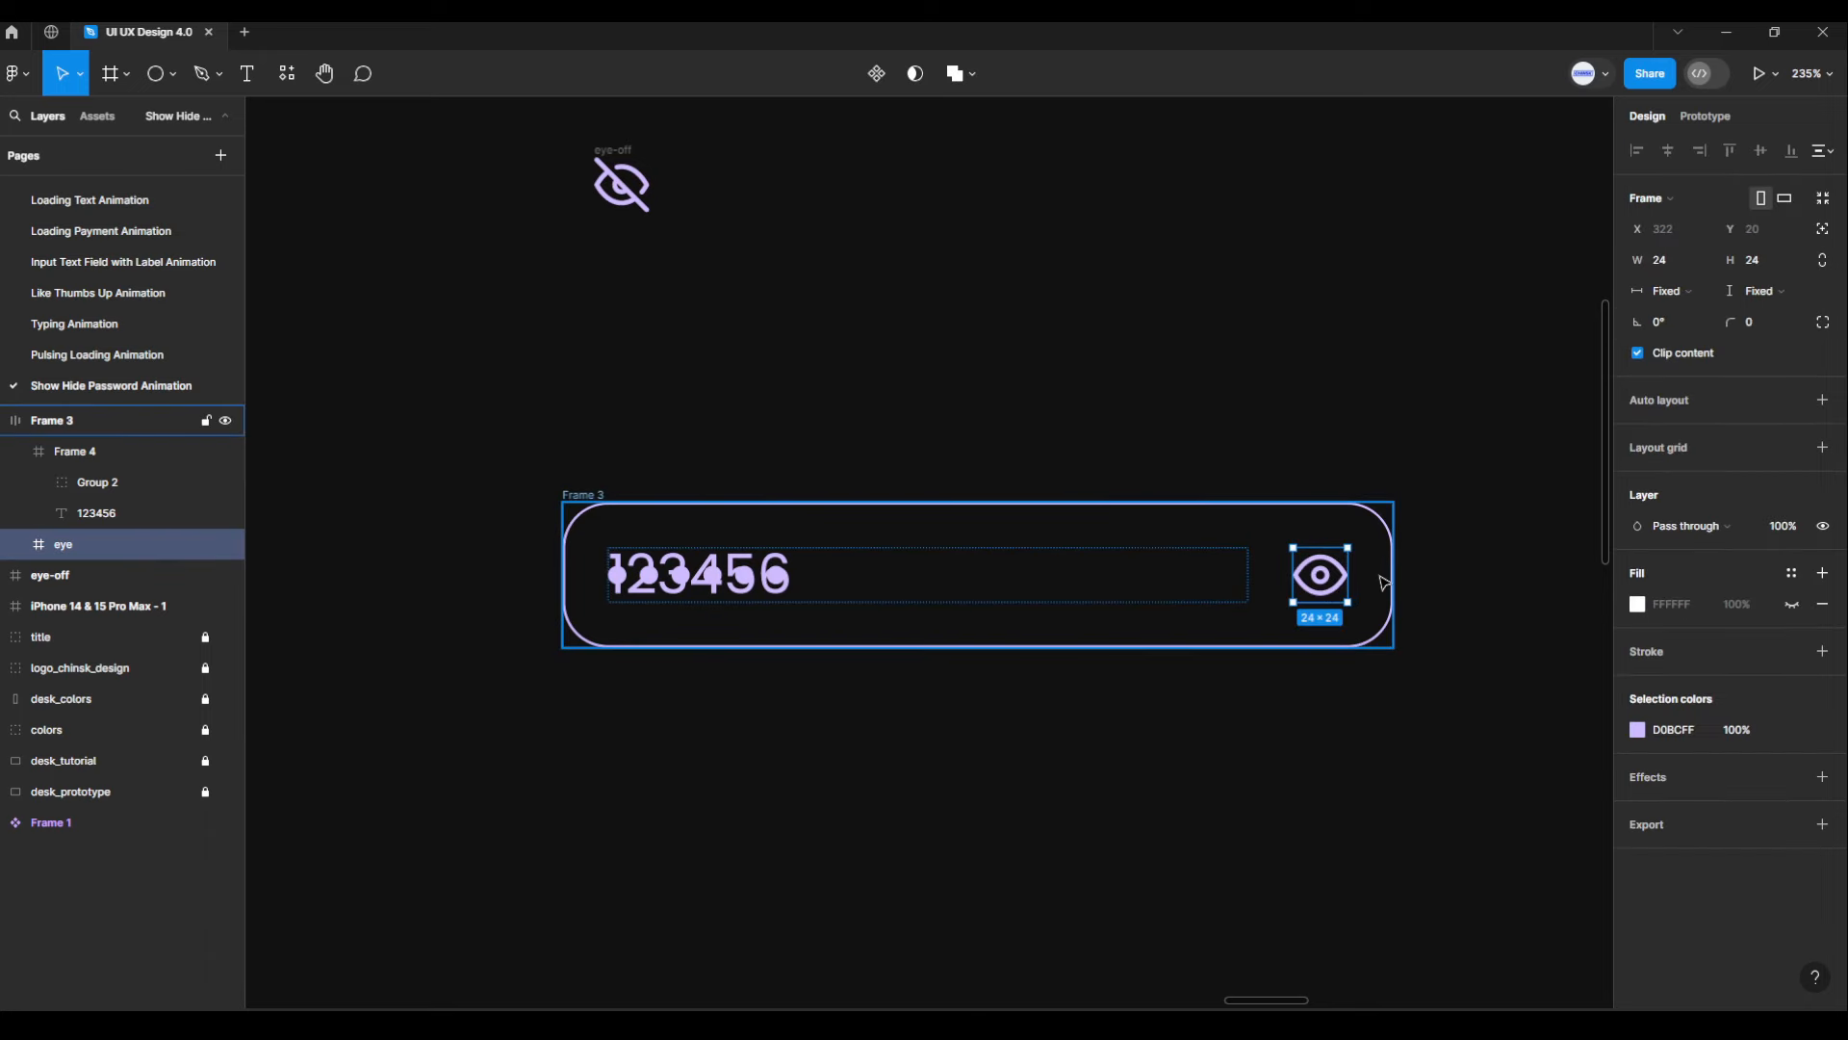
{"action": "key", "text": "alt"}
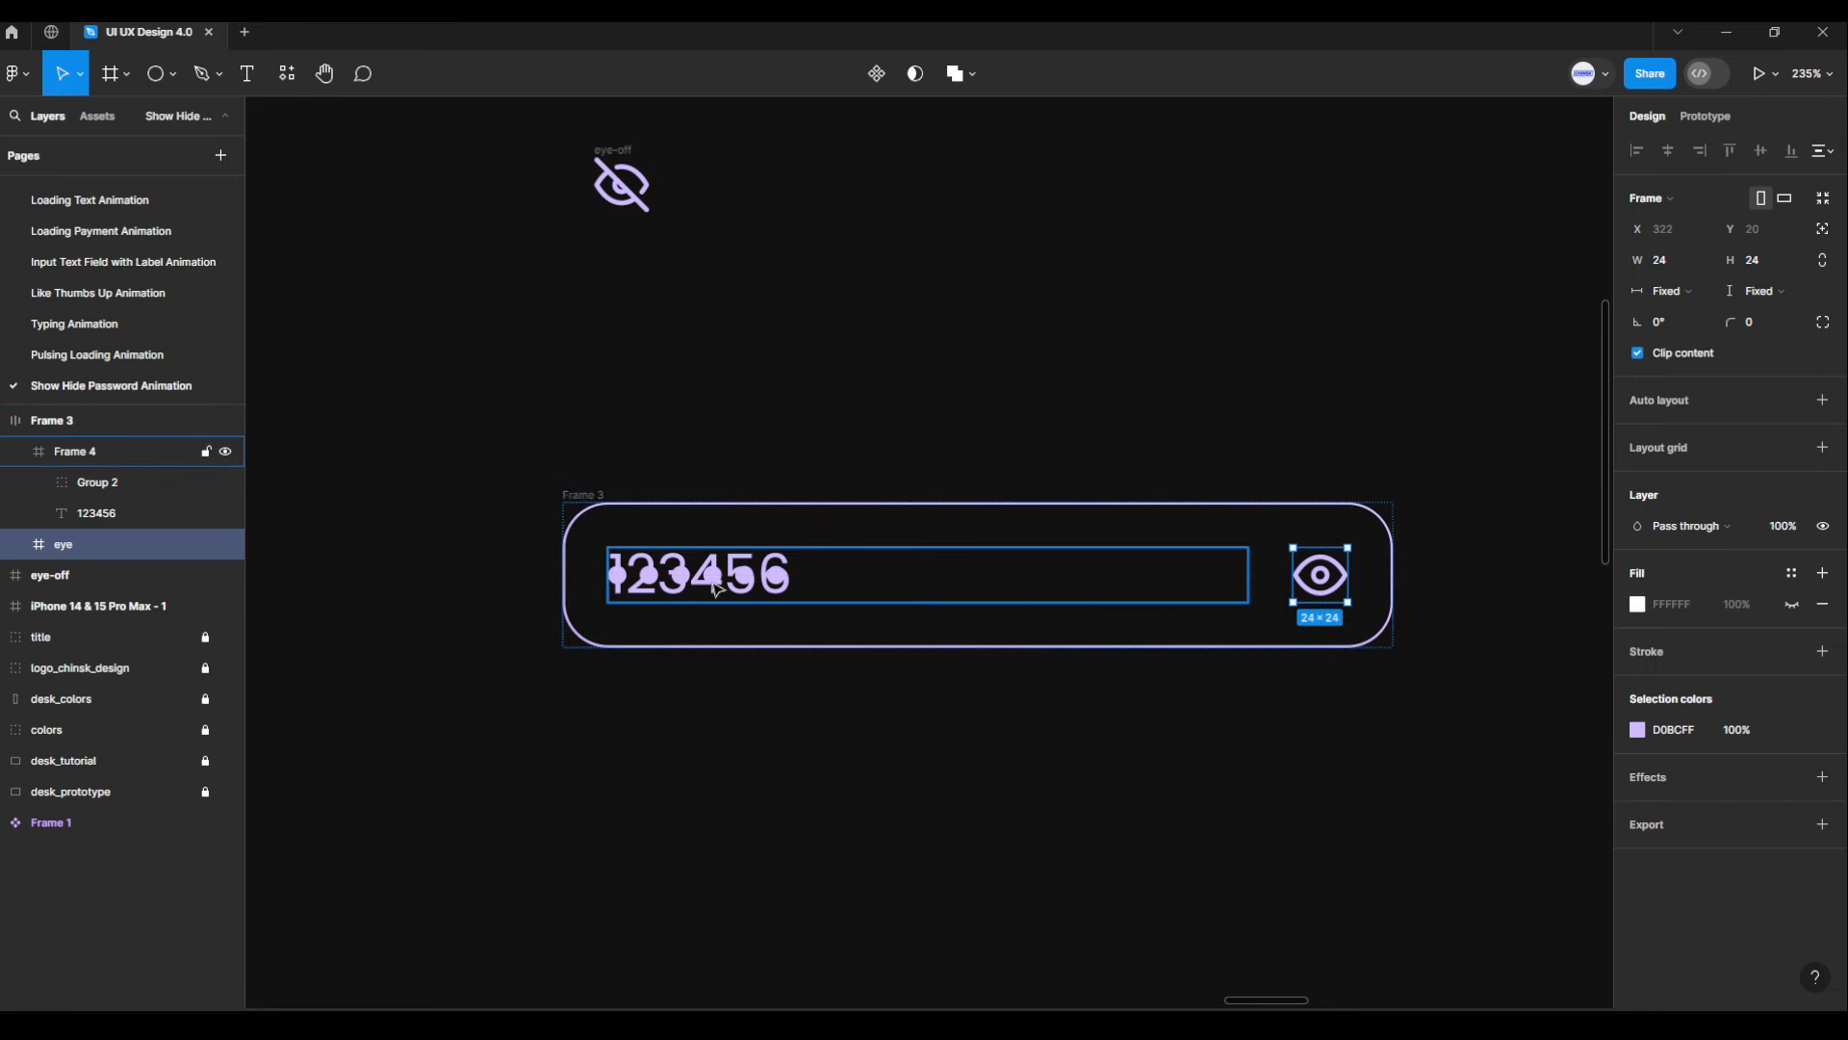
Hide the digit text layer inside the input field, leaving the dot group shown
{"action": "left_click", "coordinate": [655, 582]}
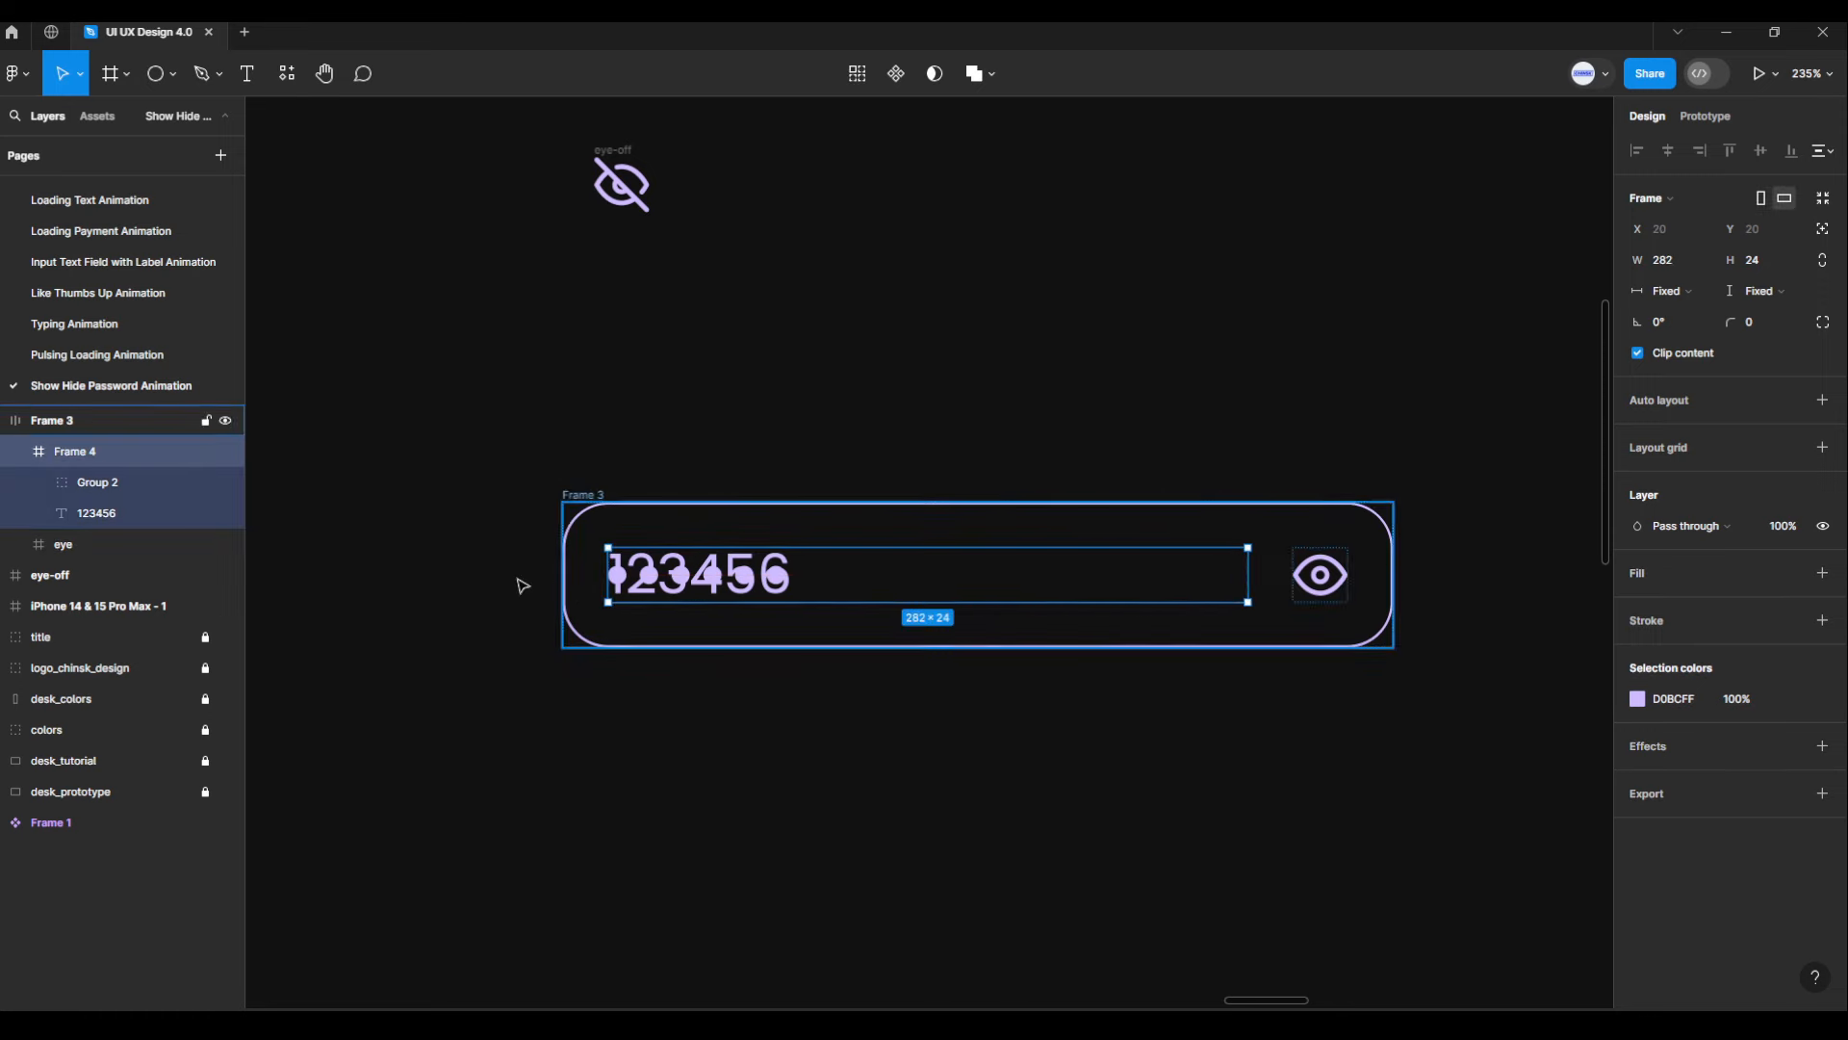
{"action": "left_click", "coordinate": [125, 510]}
{"action": "left_click", "coordinate": [225, 513]}
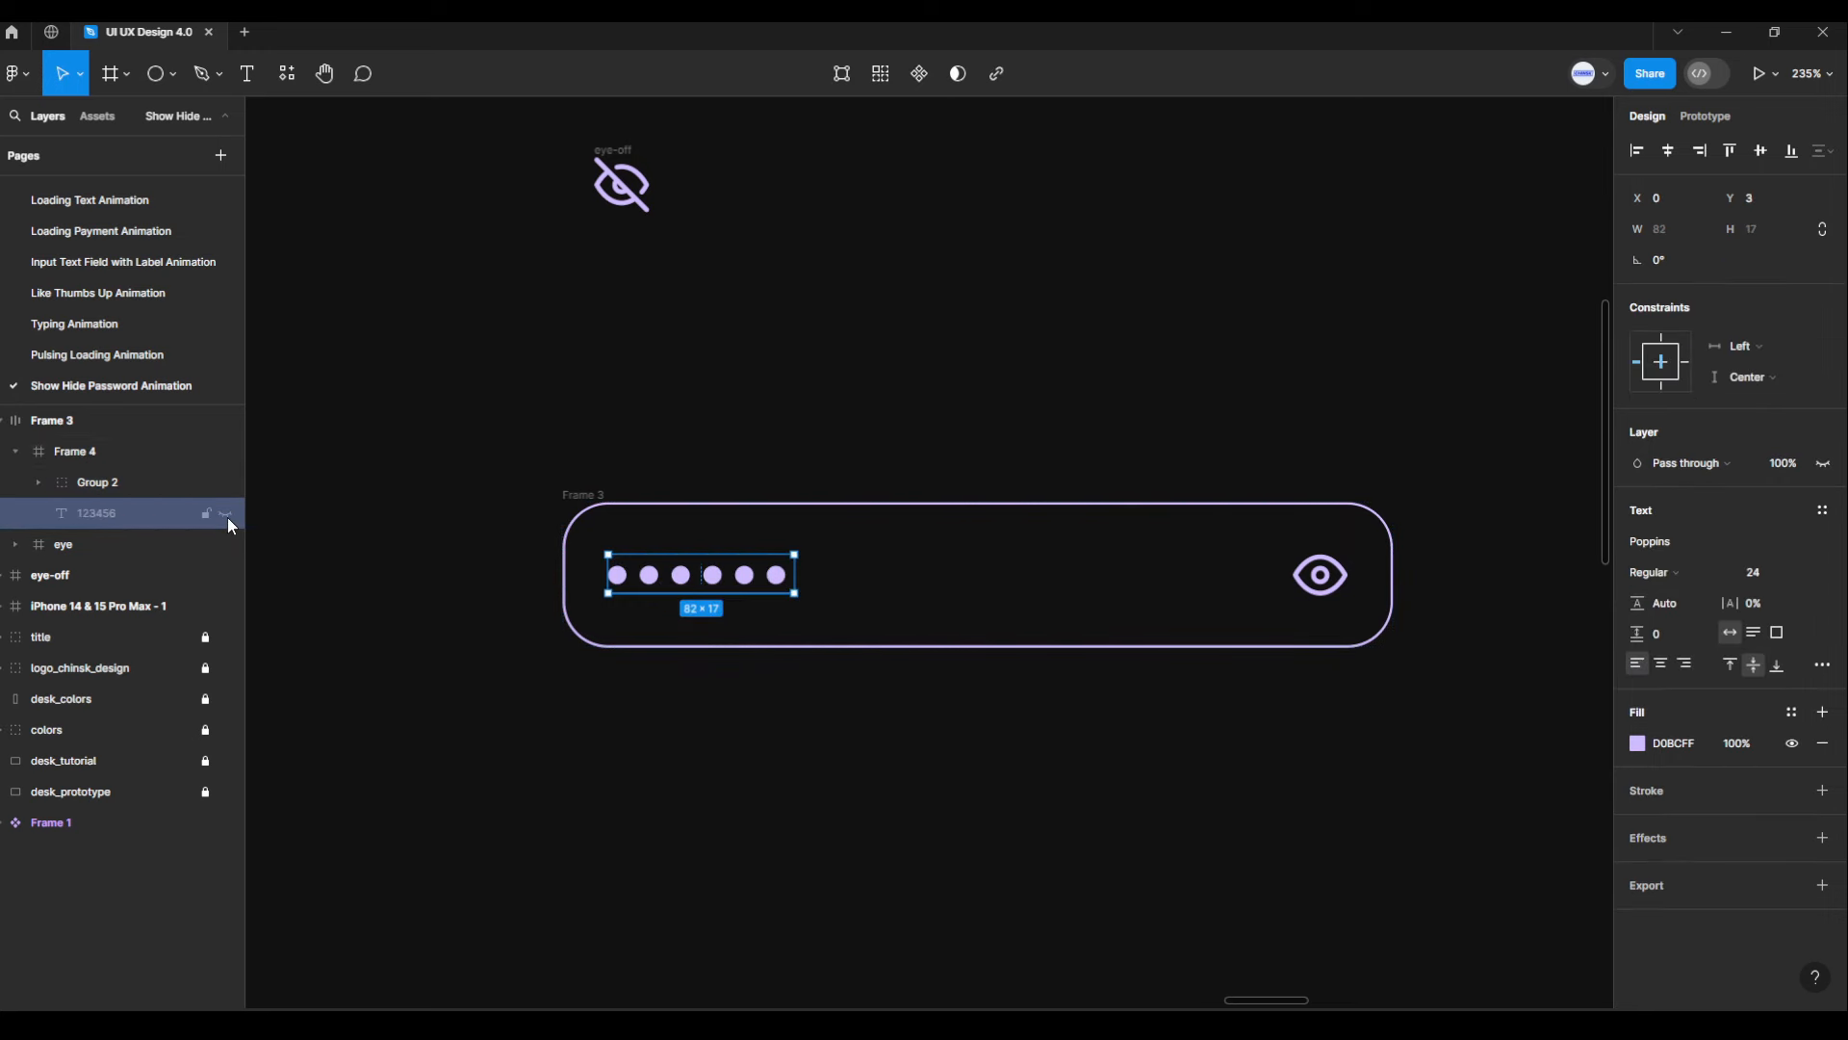
{"action": "left_click", "coordinate": [421, 641]}
Convert the rounded input field frame into a component and add a variant property to it
{"action": "left_click_drag", "start_coordinate": [607, 762], "coordinate": [550, 747]}
{"action": "scroll", "coordinate": [617, 761], "scroll_direction": "up", "scroll_amount": 2}
{"action": "left_click_drag", "start_coordinate": [737, 785], "coordinate": [702, 747]}
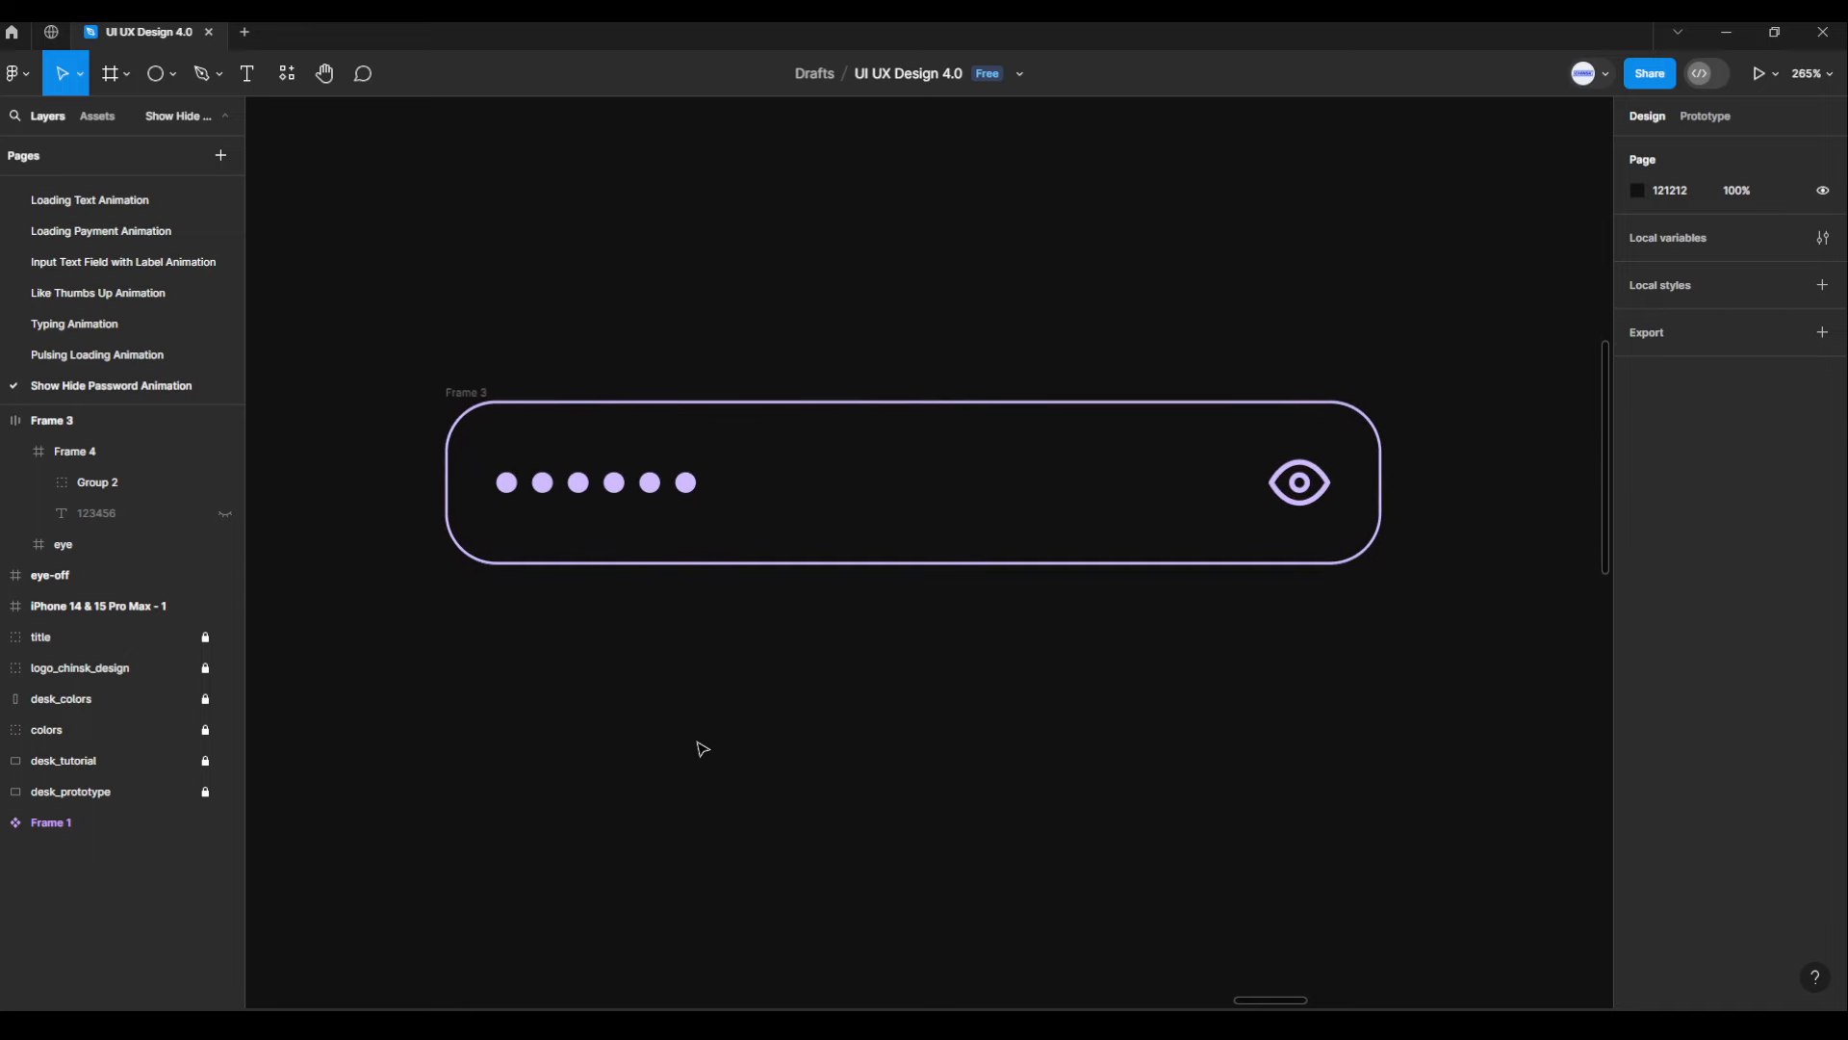
{"action": "left_click_drag", "start_coordinate": [364, 304], "coordinate": [1479, 687]}
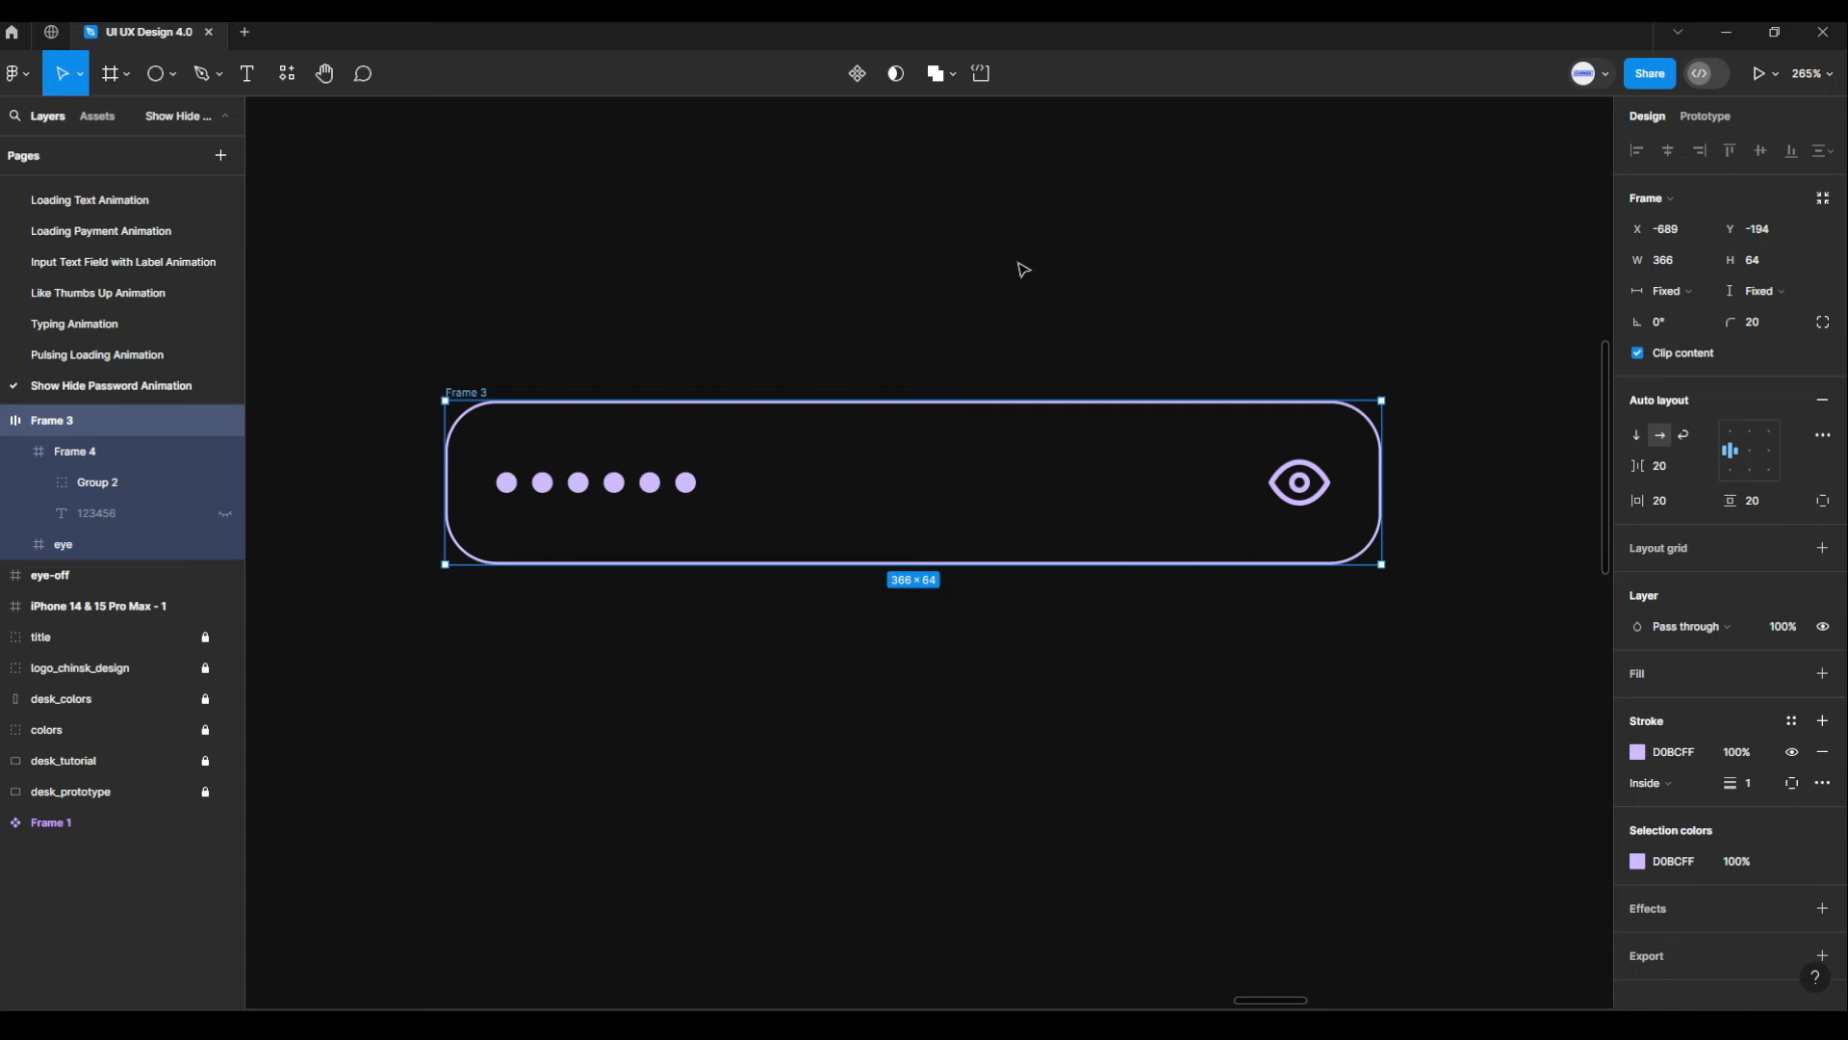
{"action": "left_click", "coordinate": [856, 77]}
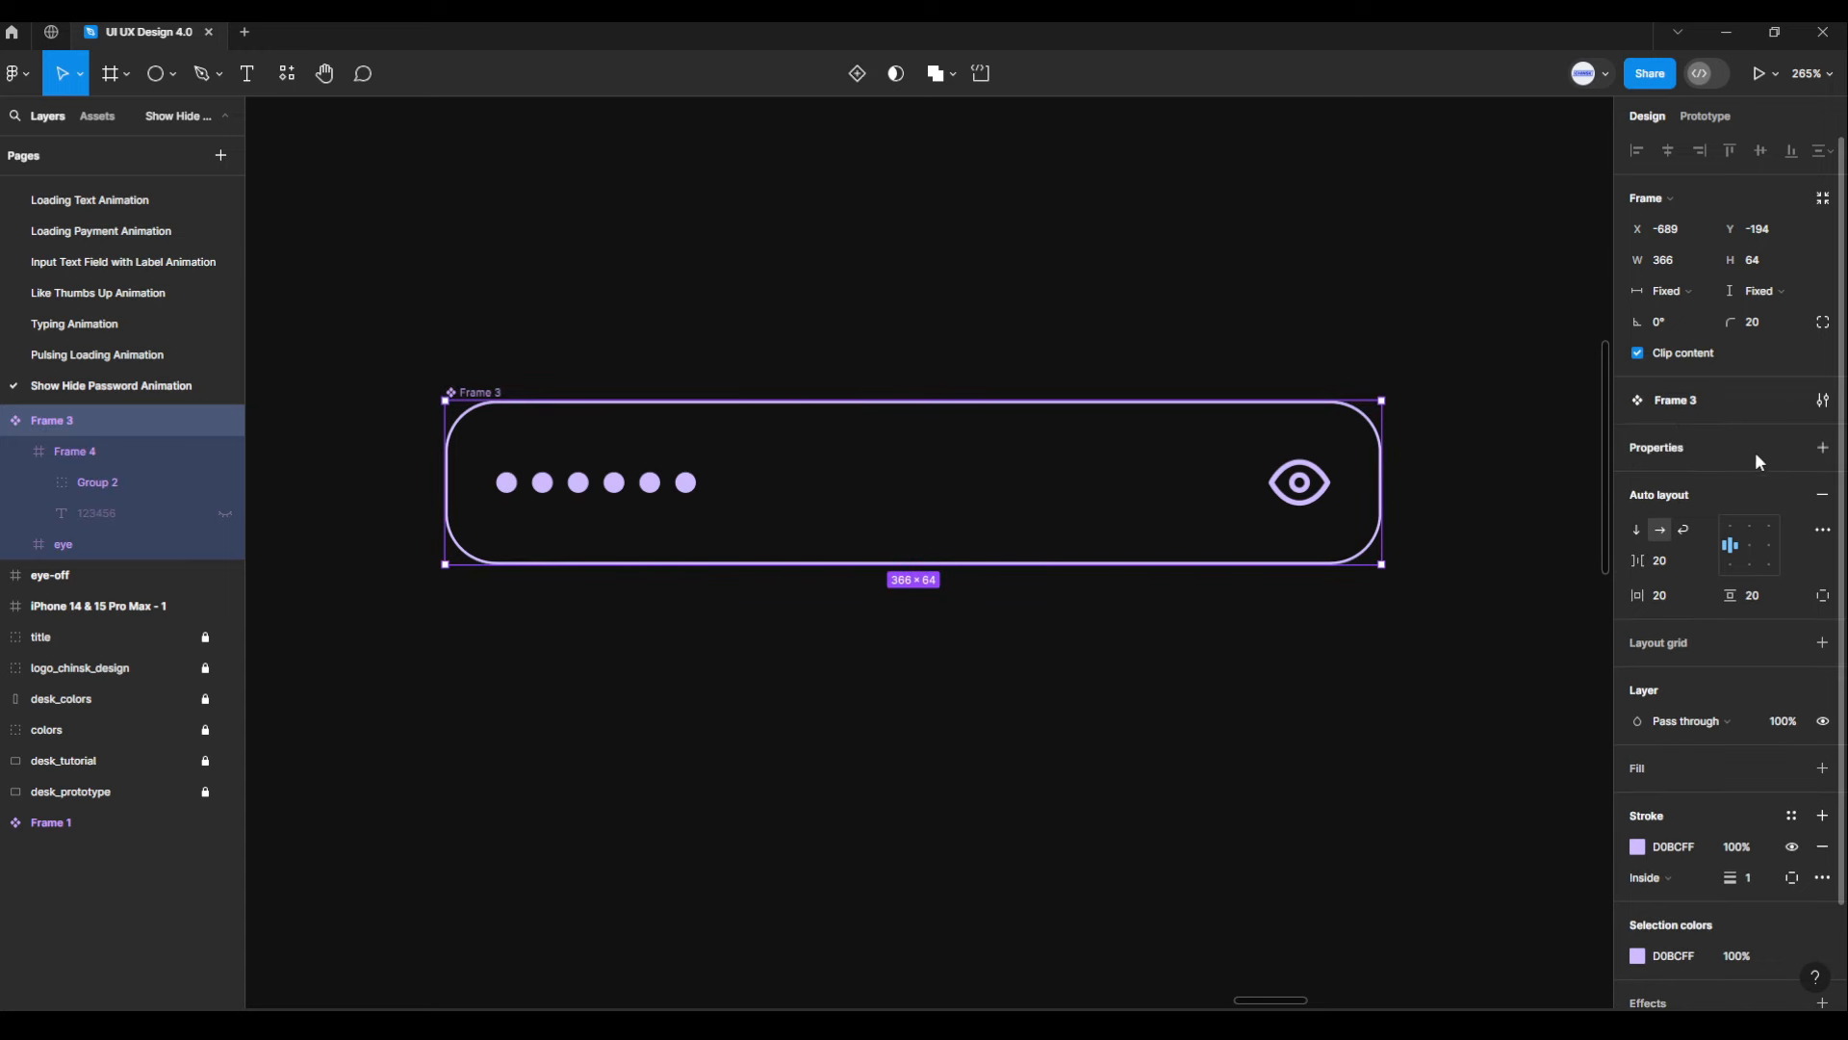
{"action": "left_click", "coordinate": [1824, 454]}
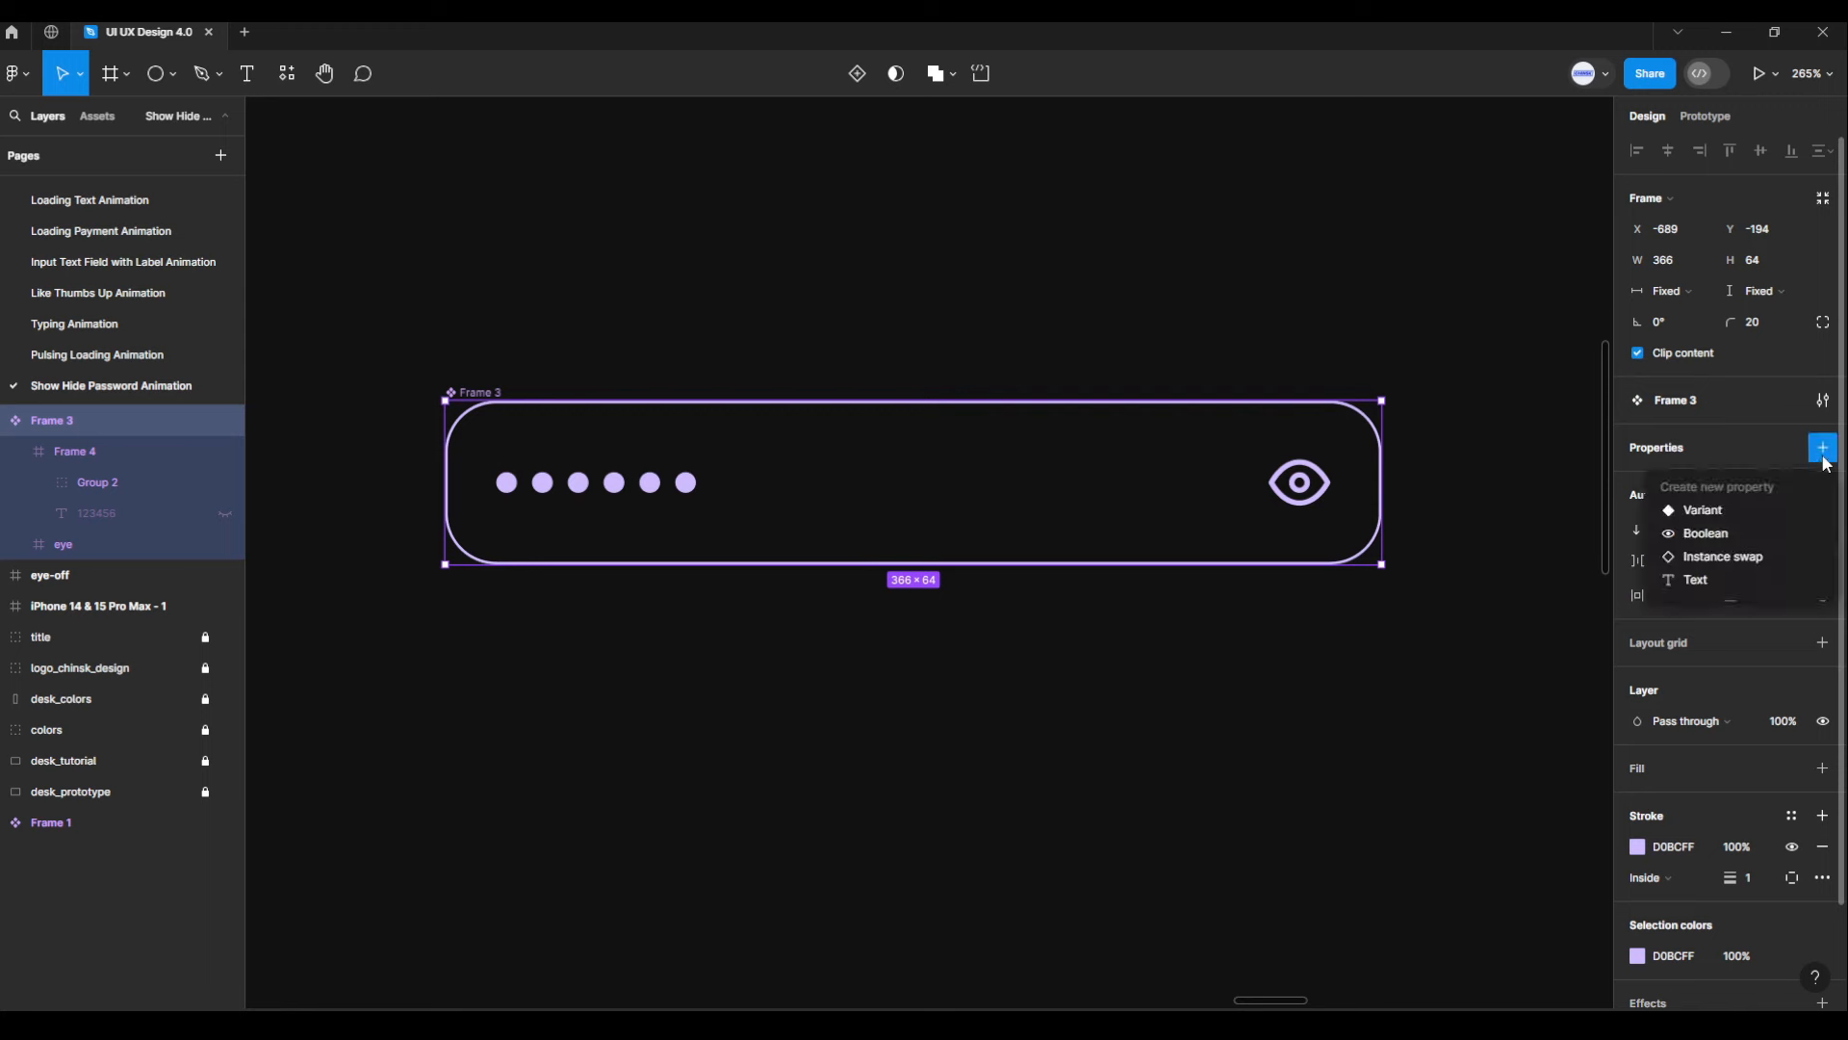
{"action": "left_click", "coordinate": [1705, 510]}
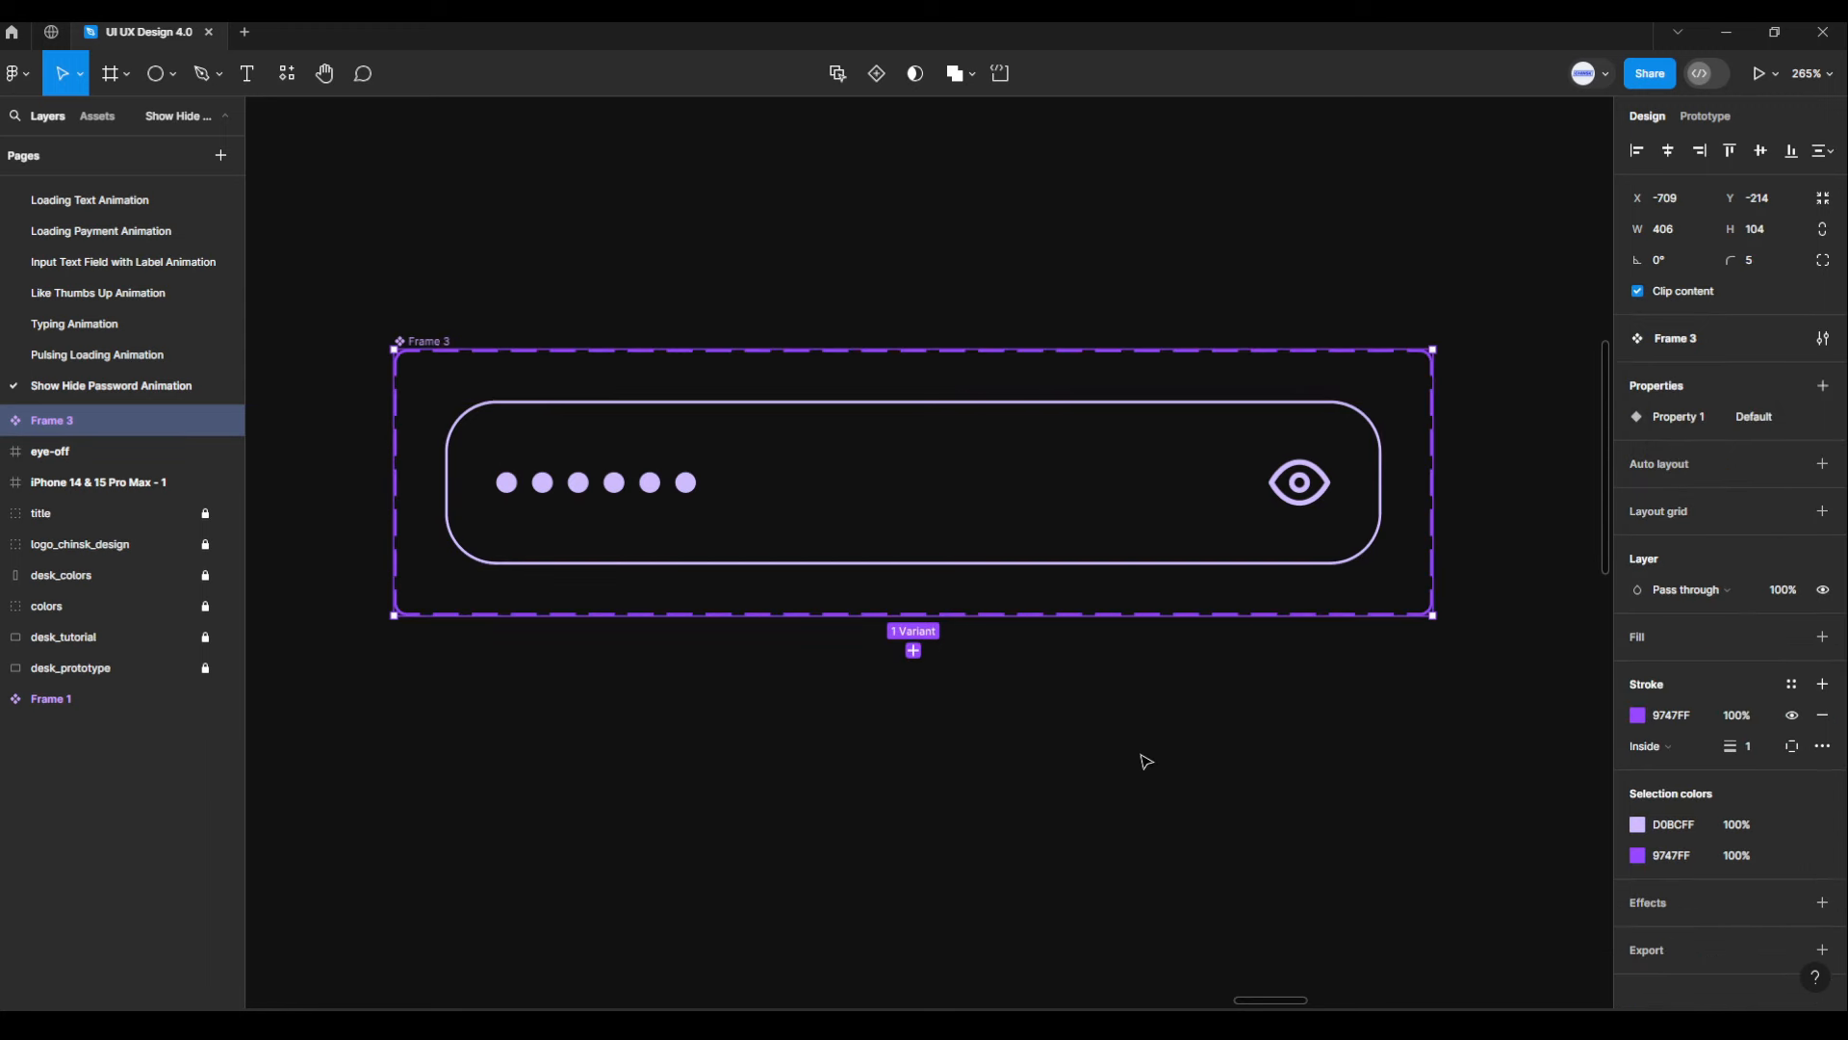
Add a second variant to the password field component, hiding its dot group and showing the digits 123456
{"action": "left_click", "coordinate": [913, 652]}
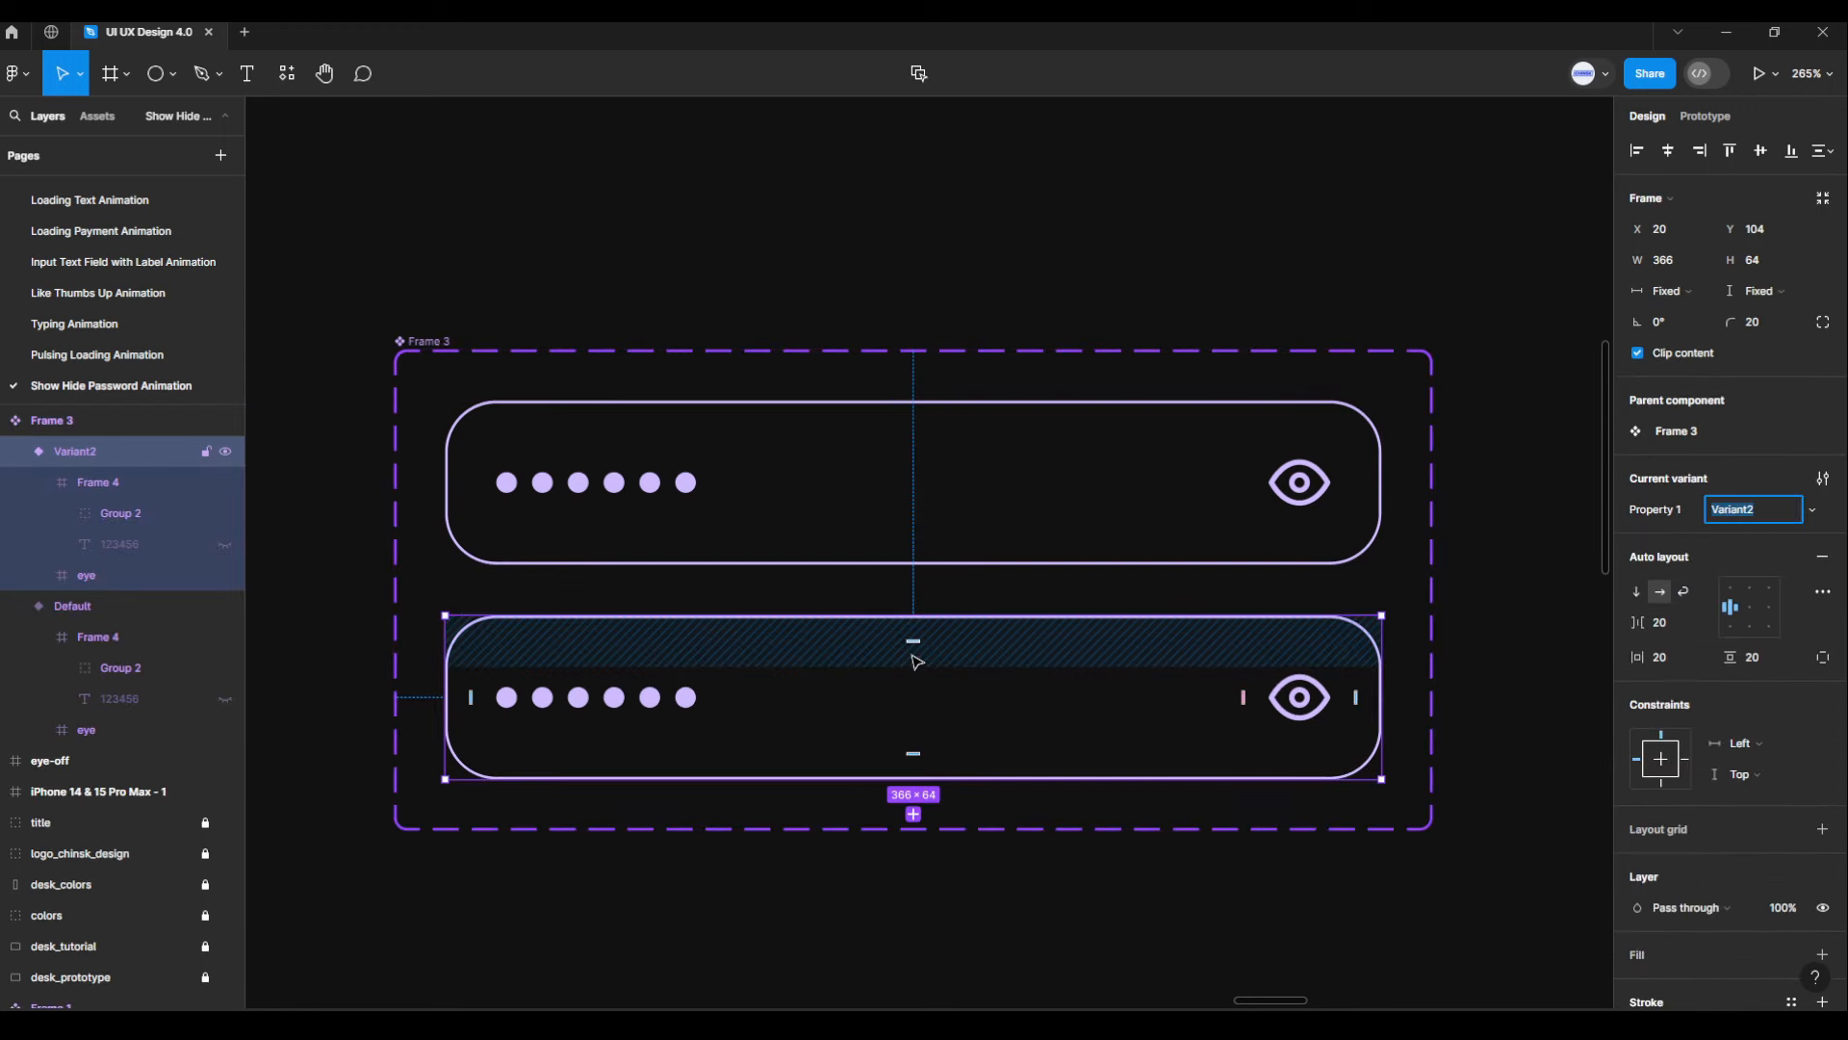
{"action": "double_click", "coordinate": [691, 708]}
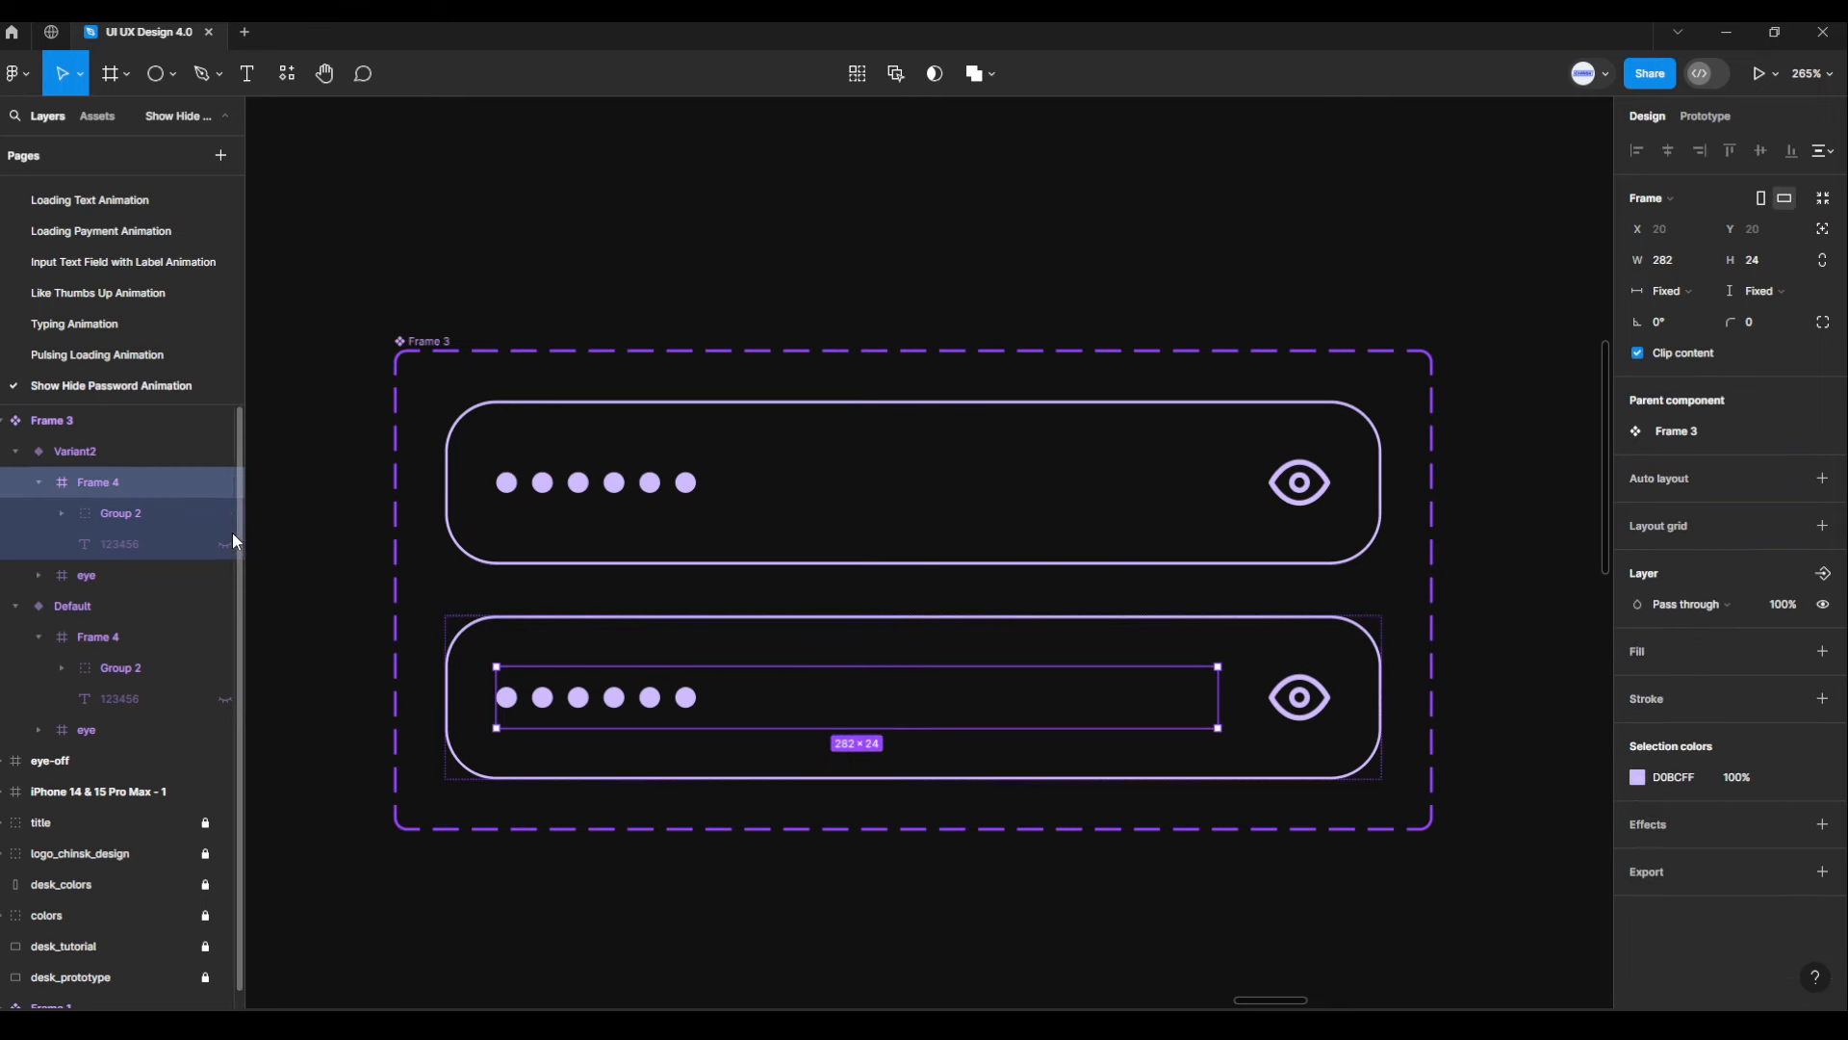
{"action": "left_click", "coordinate": [226, 515]}
{"action": "left_click", "coordinate": [224, 545]}
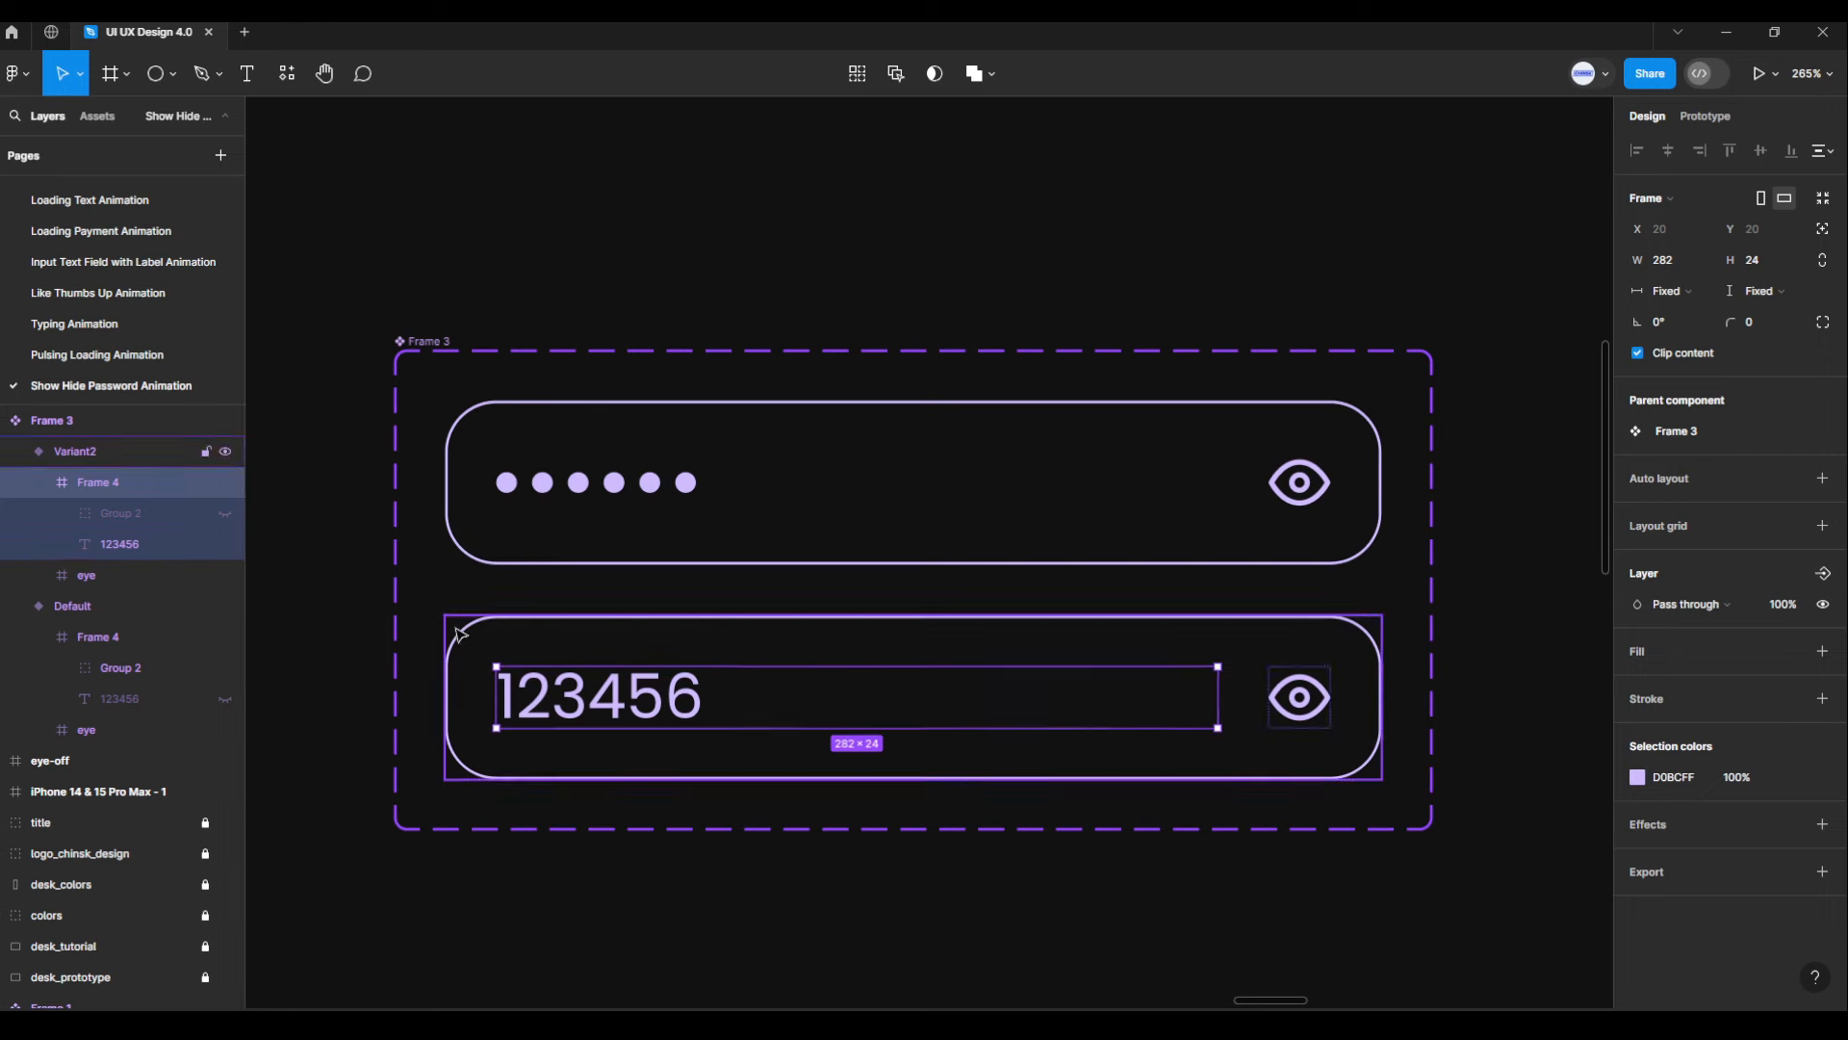
Replace the eye icon in the second variant with a copy of the eye-off icon
{"action": "left_click", "coordinate": [498, 280]}
{"action": "scroll", "coordinate": [539, 233], "scroll_direction": "down", "scroll_amount": 2}
{"action": "scroll", "coordinate": [539, 233], "scroll_direction": "down", "scroll_amount": 2}
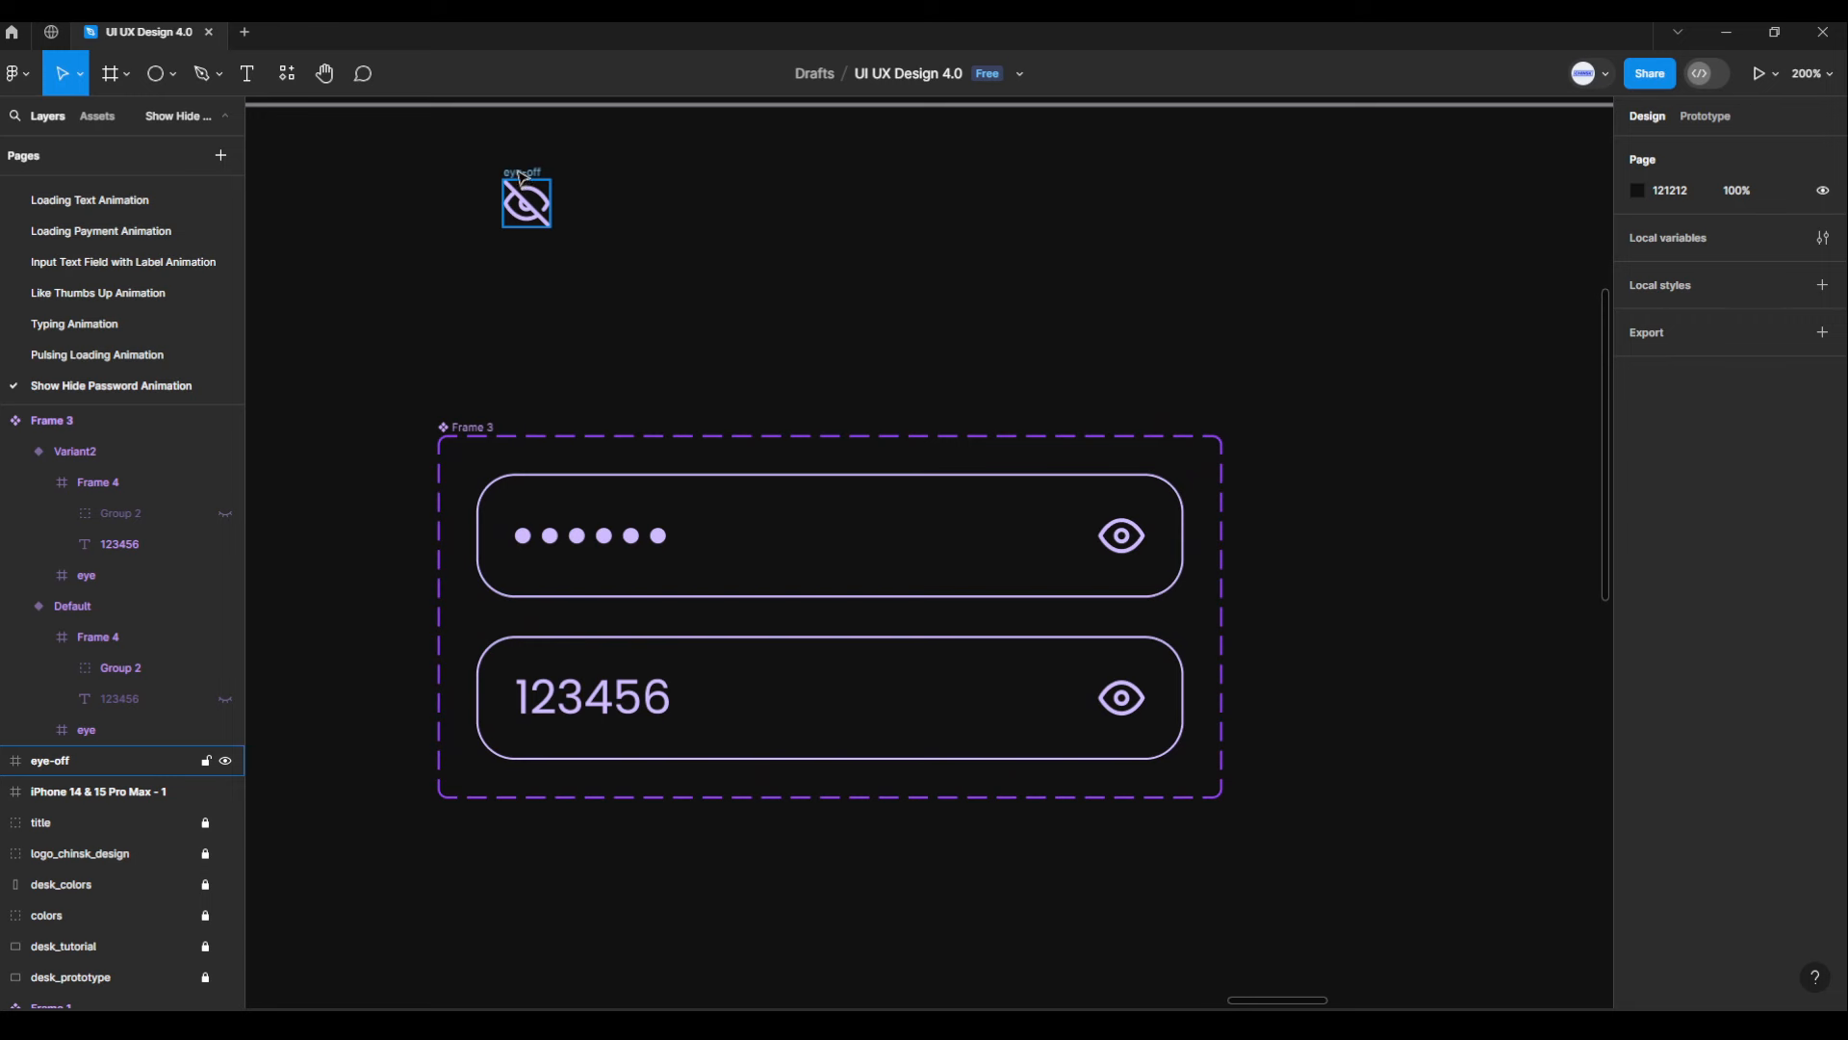
{"action": "left_click", "coordinate": [518, 179]}
{"action": "right_click", "coordinate": [513, 172]}
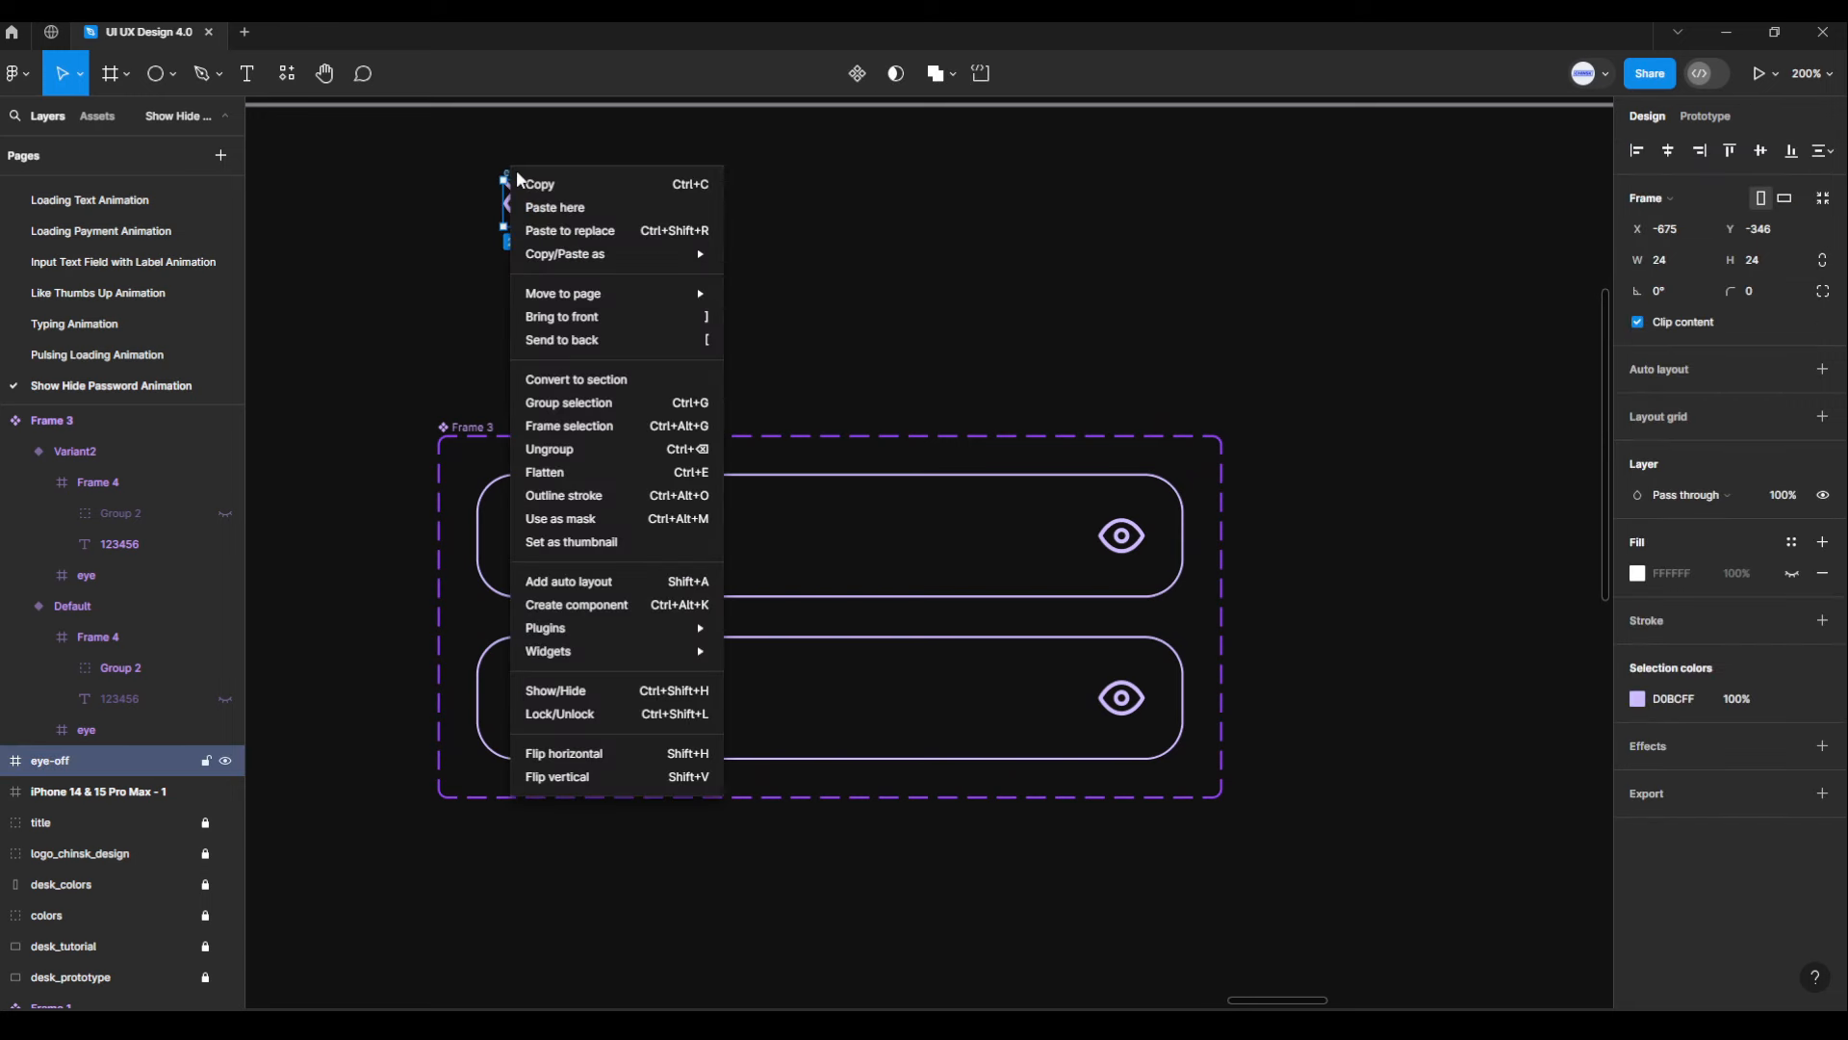
{"action": "left_click", "coordinate": [551, 190]}
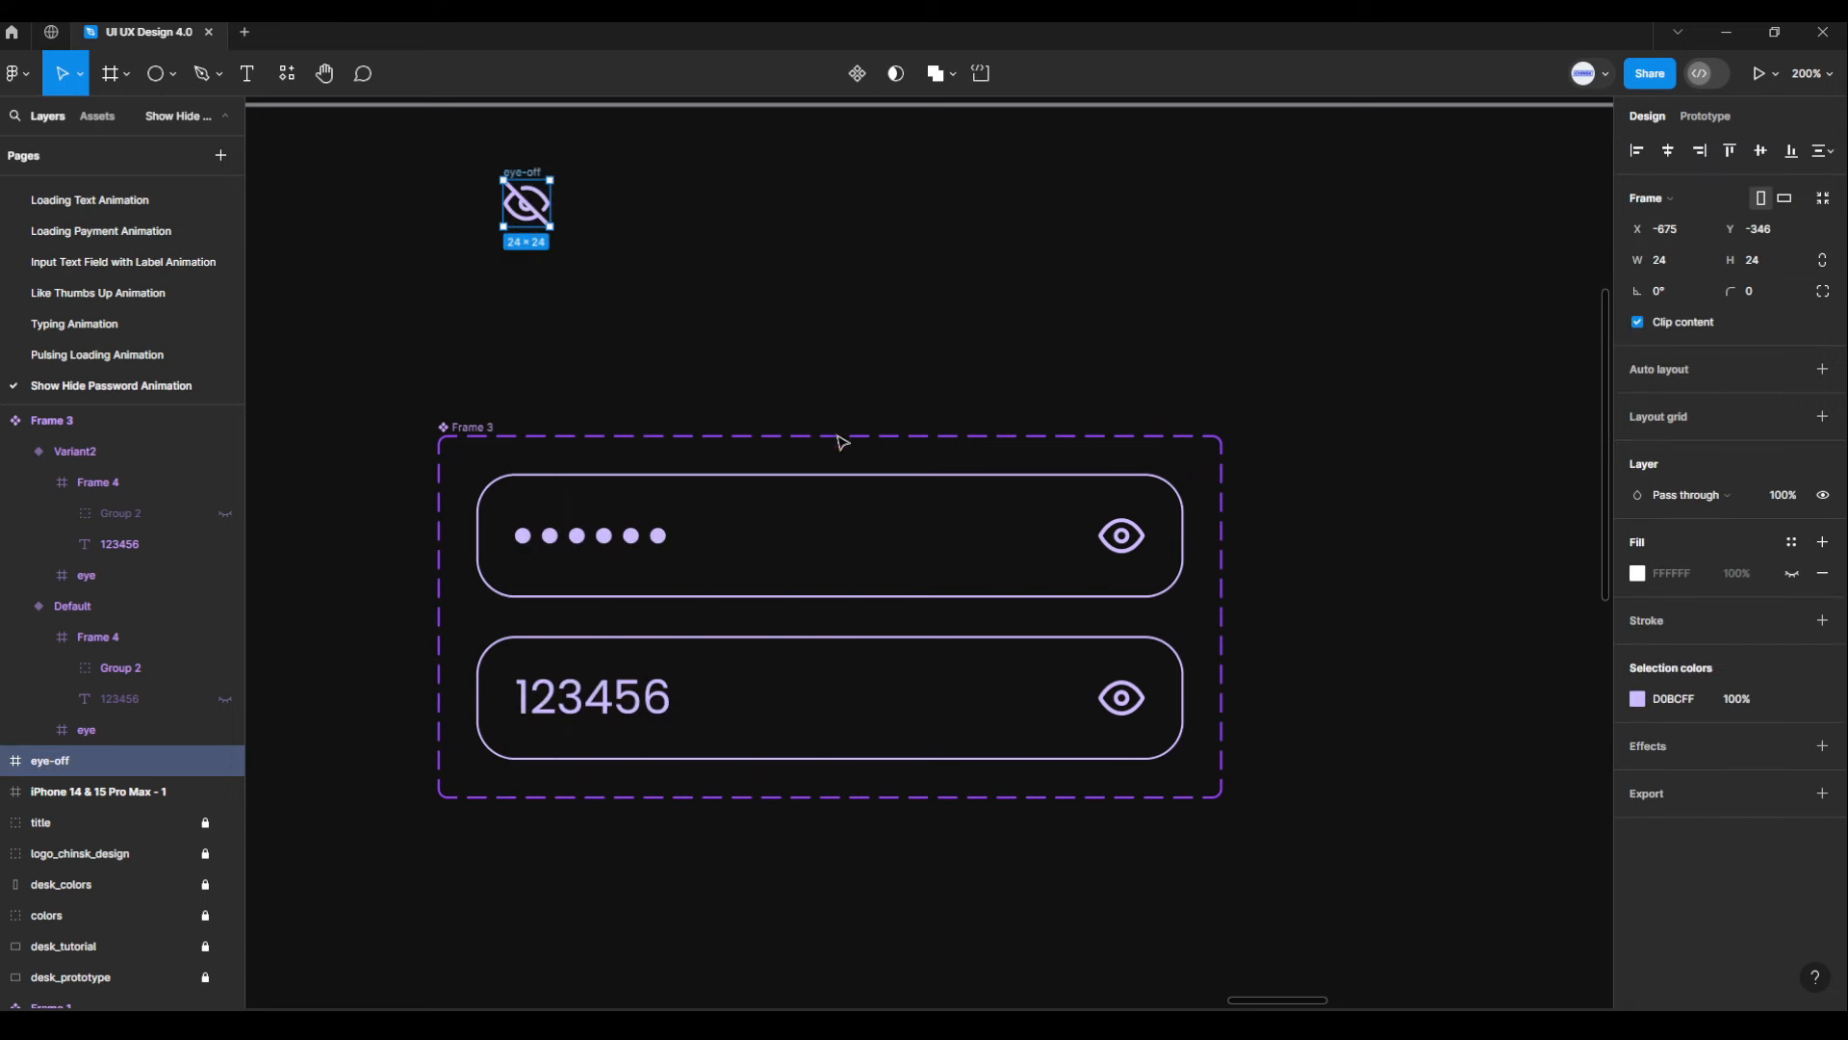
{"action": "double_click", "coordinate": [1128, 700]}
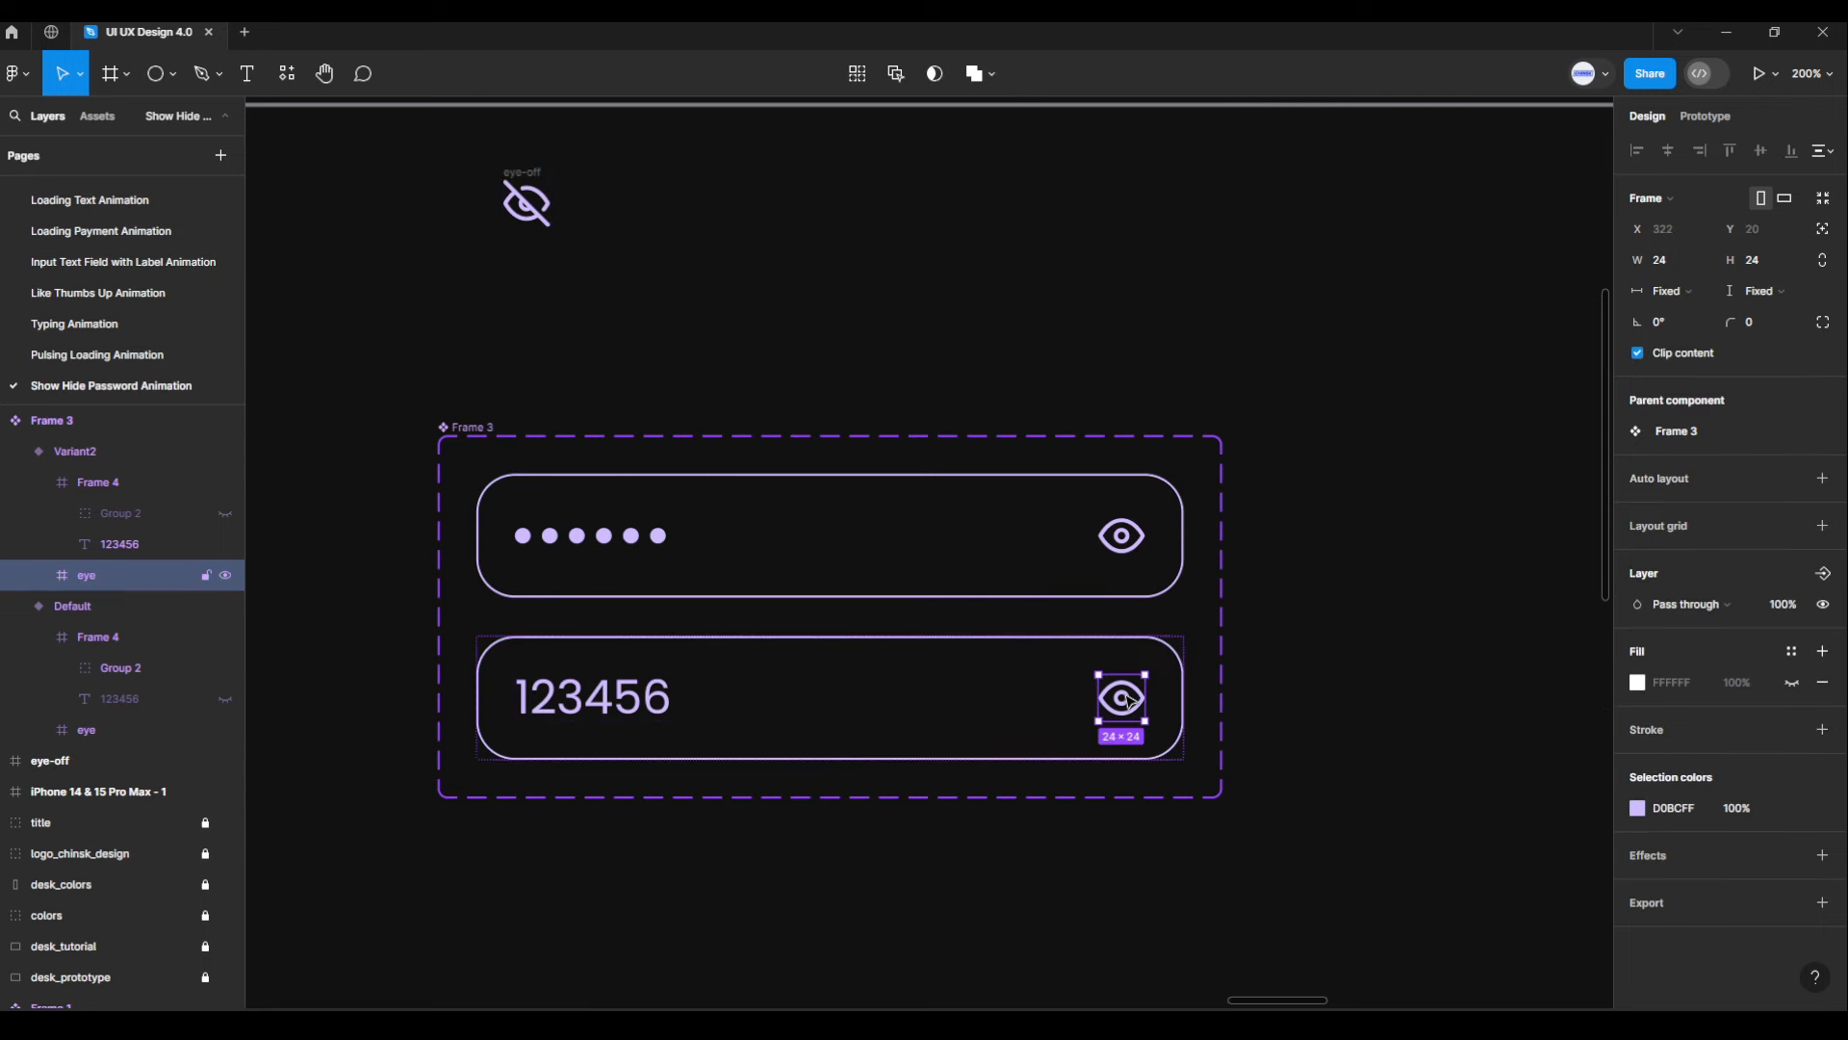
{"action": "right_click", "coordinate": [1129, 701]}
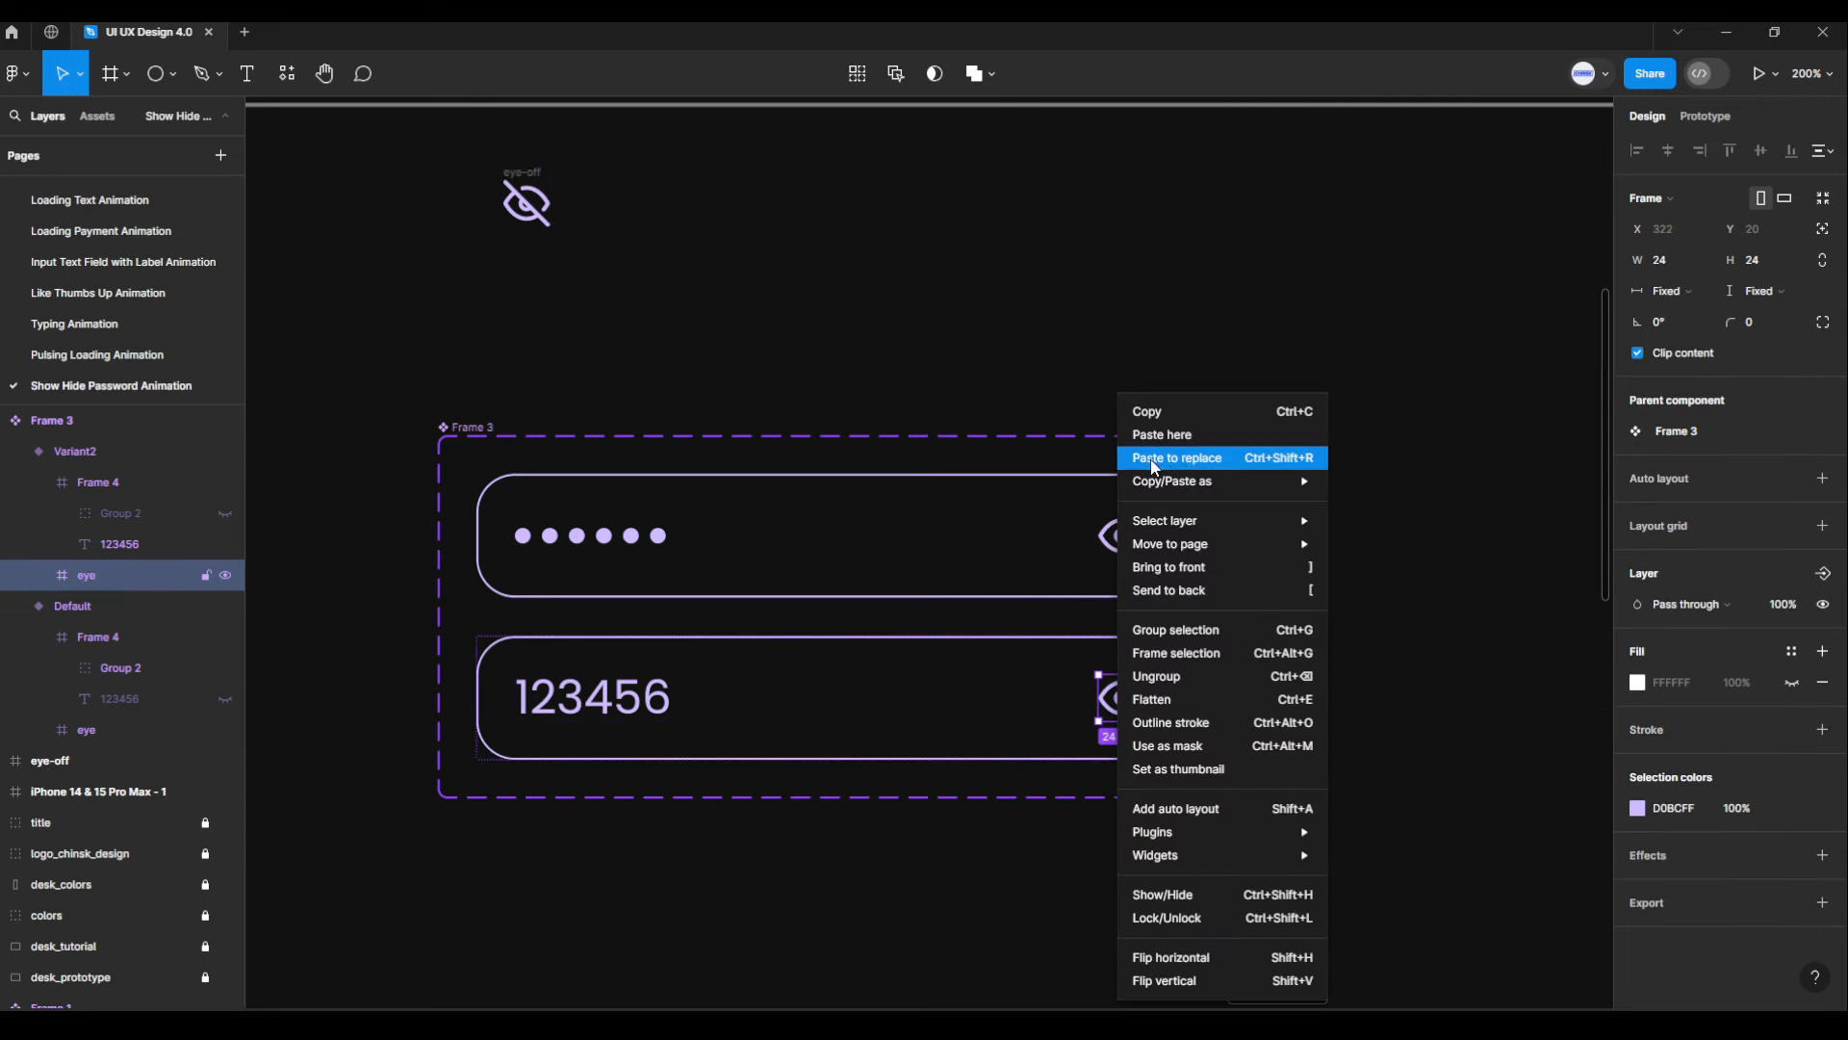
{"action": "left_click", "coordinate": [1198, 472]}
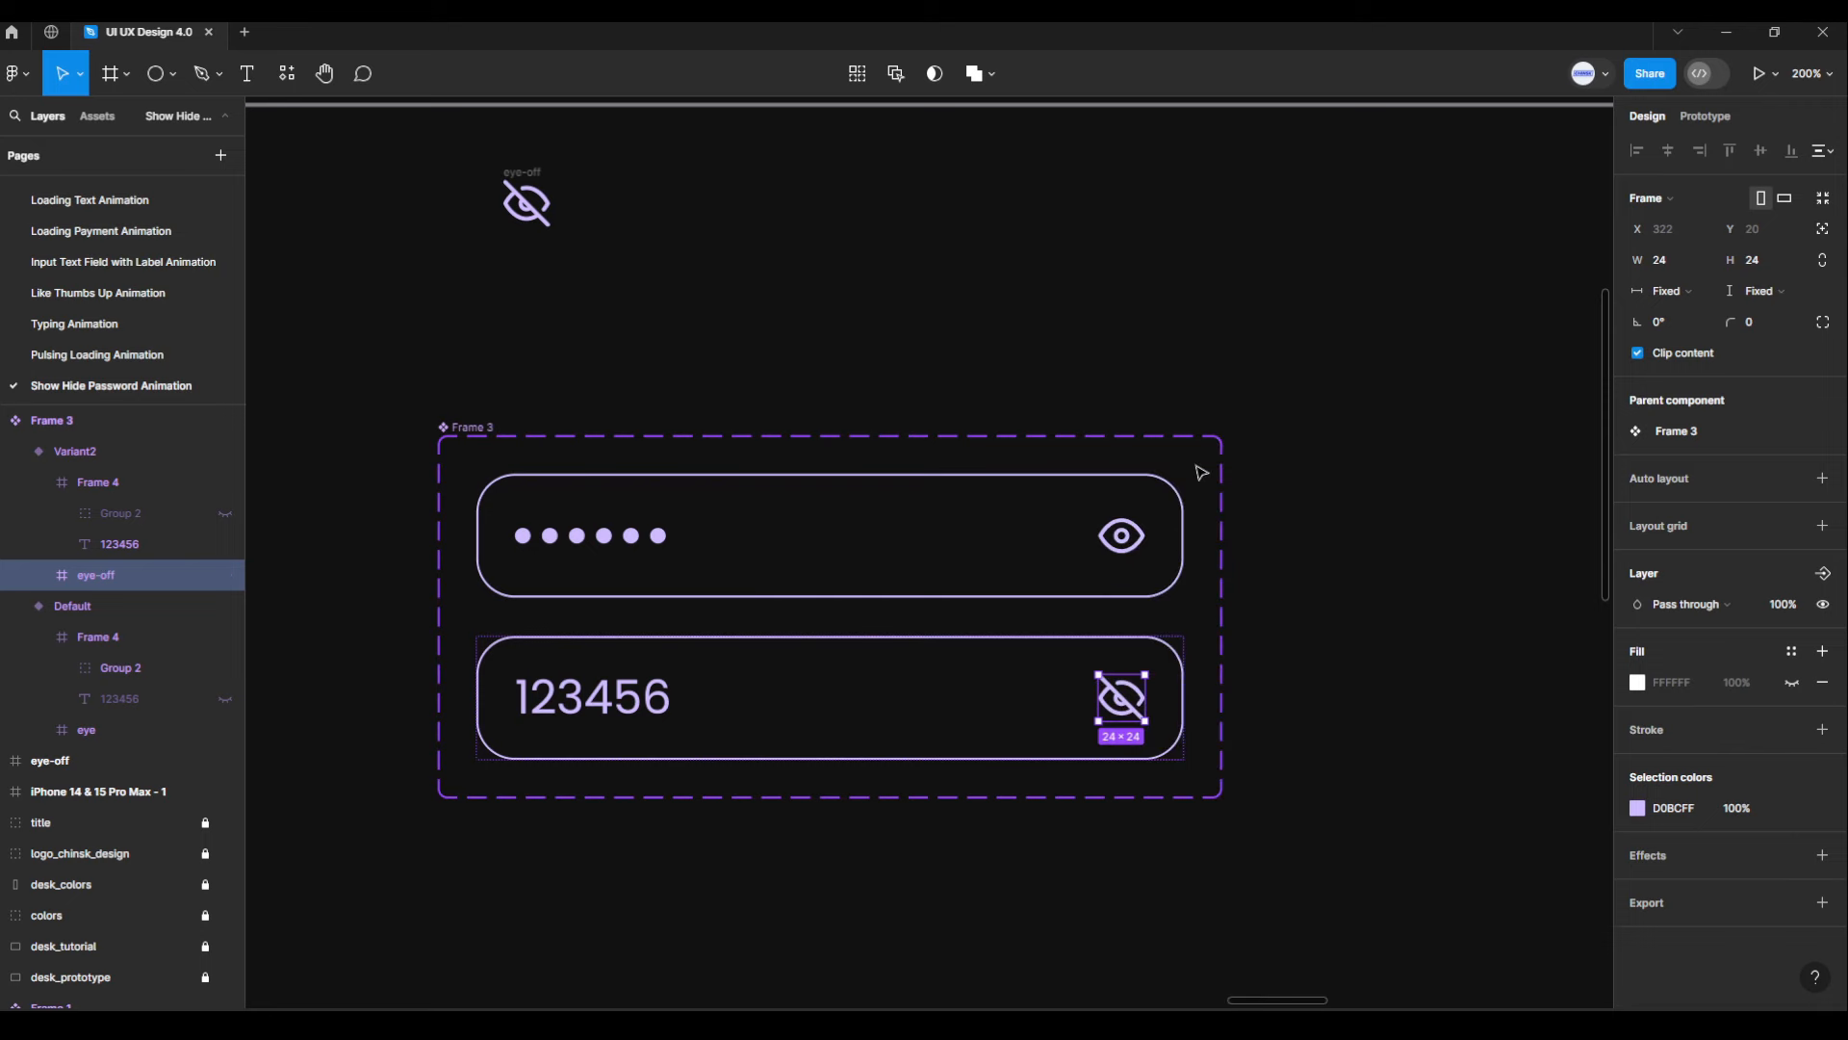
Create a prototype connection from the open eye icon in the Default variant to Variant2
{"action": "left_click", "coordinate": [1348, 641]}
{"action": "scroll", "coordinate": [1331, 678], "scroll_direction": "up", "scroll_amount": 1}
{"action": "left_click_drag", "start_coordinate": [1331, 678], "coordinate": [1494, 463]}
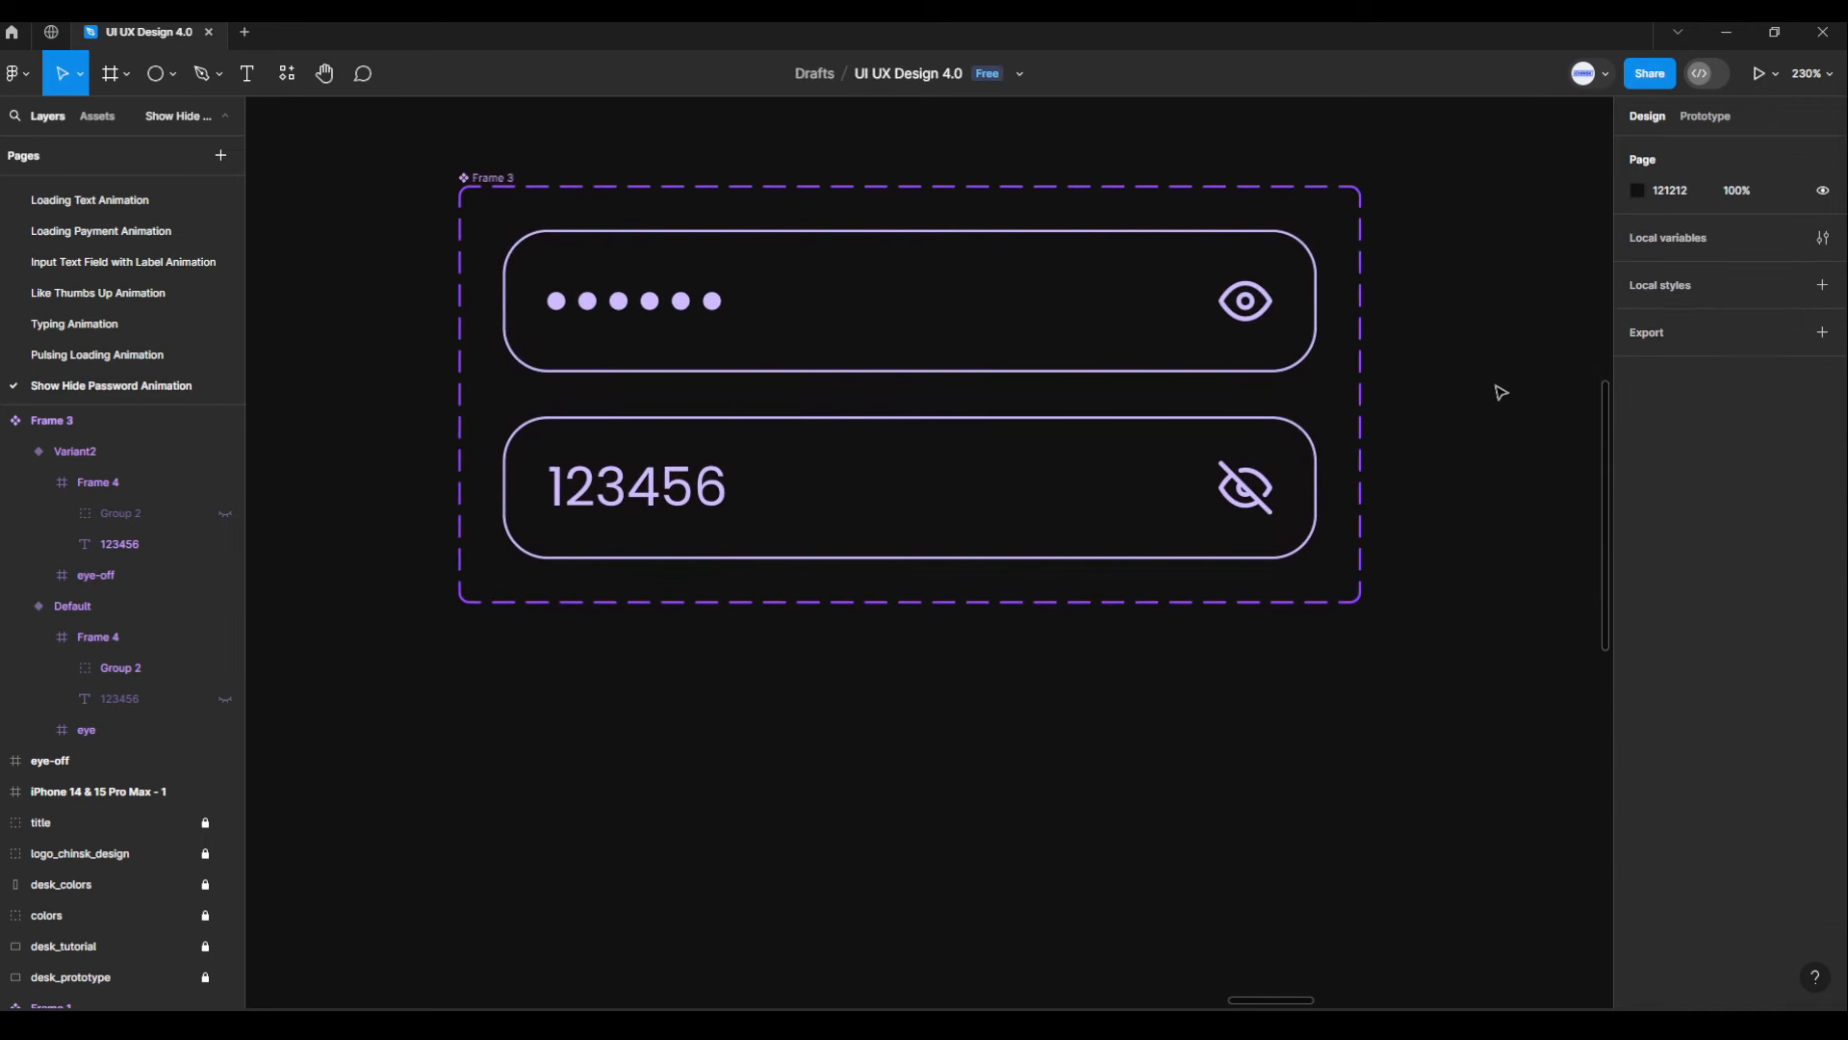
{"action": "left_click", "coordinate": [1685, 117]}
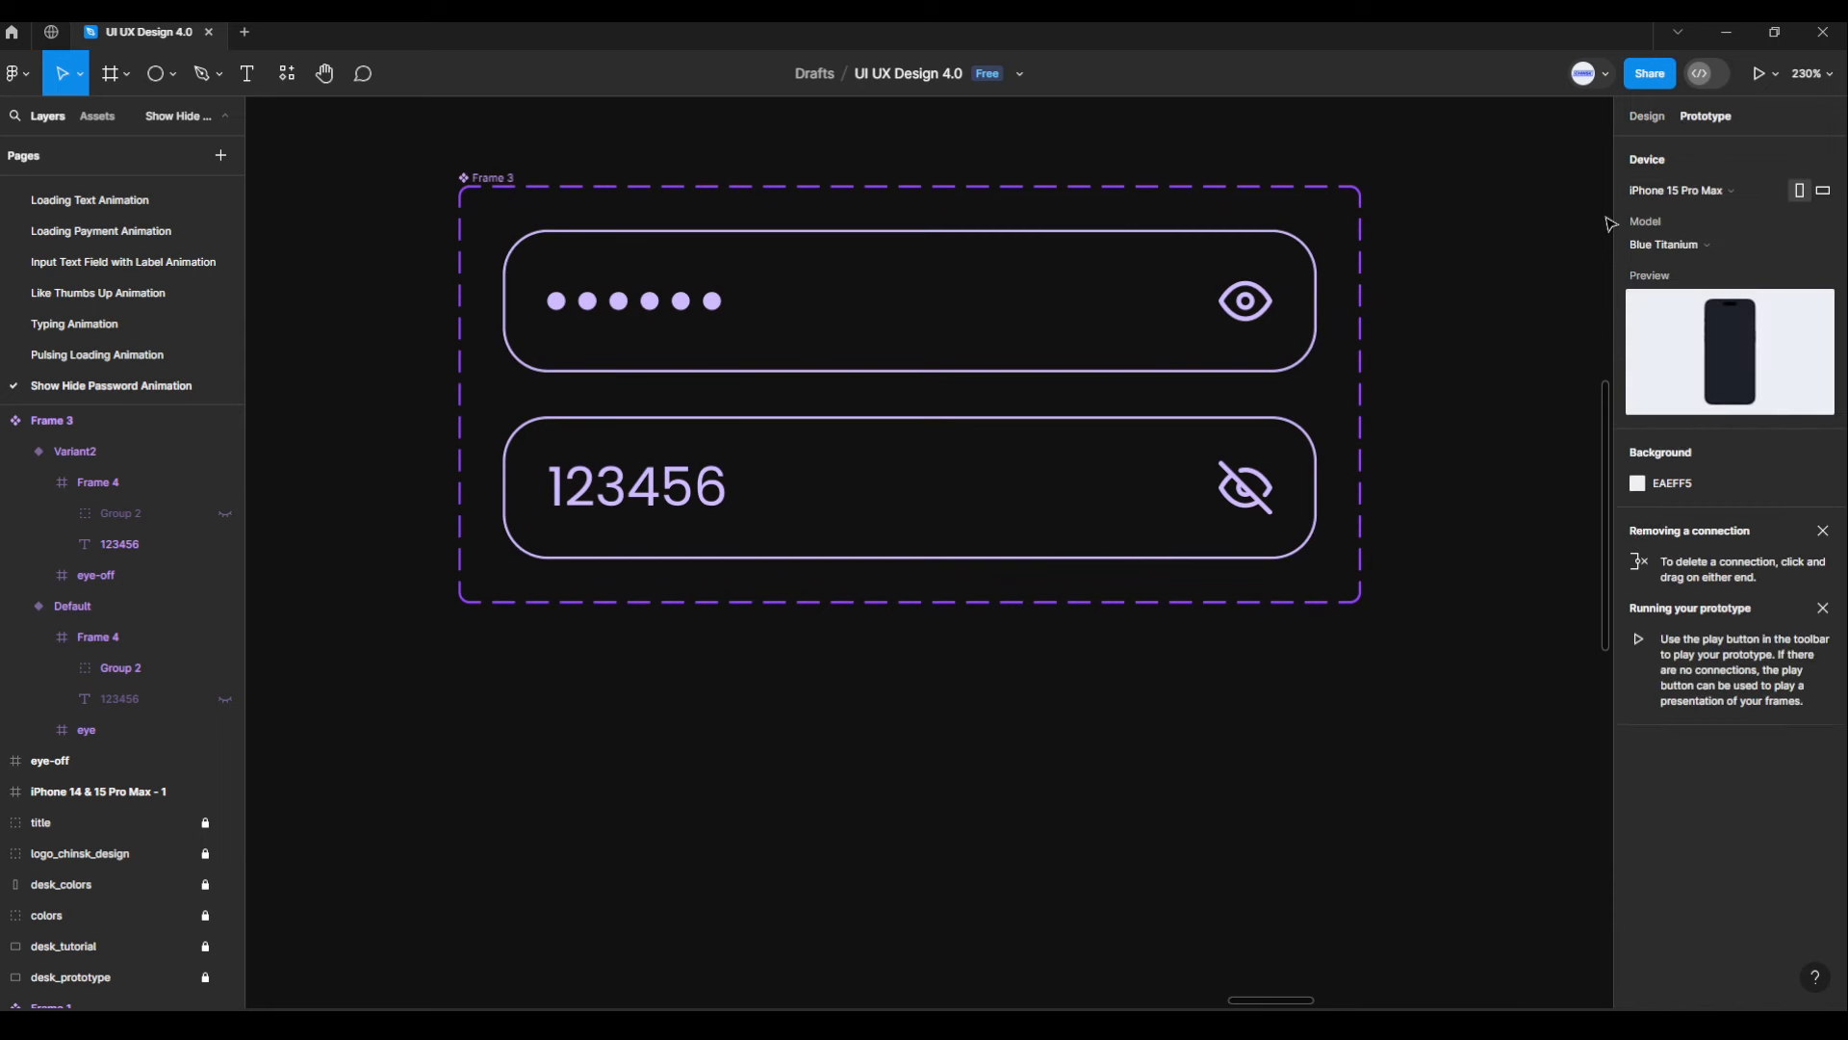
{"action": "left_click", "coordinate": [1266, 308]}
{"action": "left_click", "coordinate": [1266, 308]}
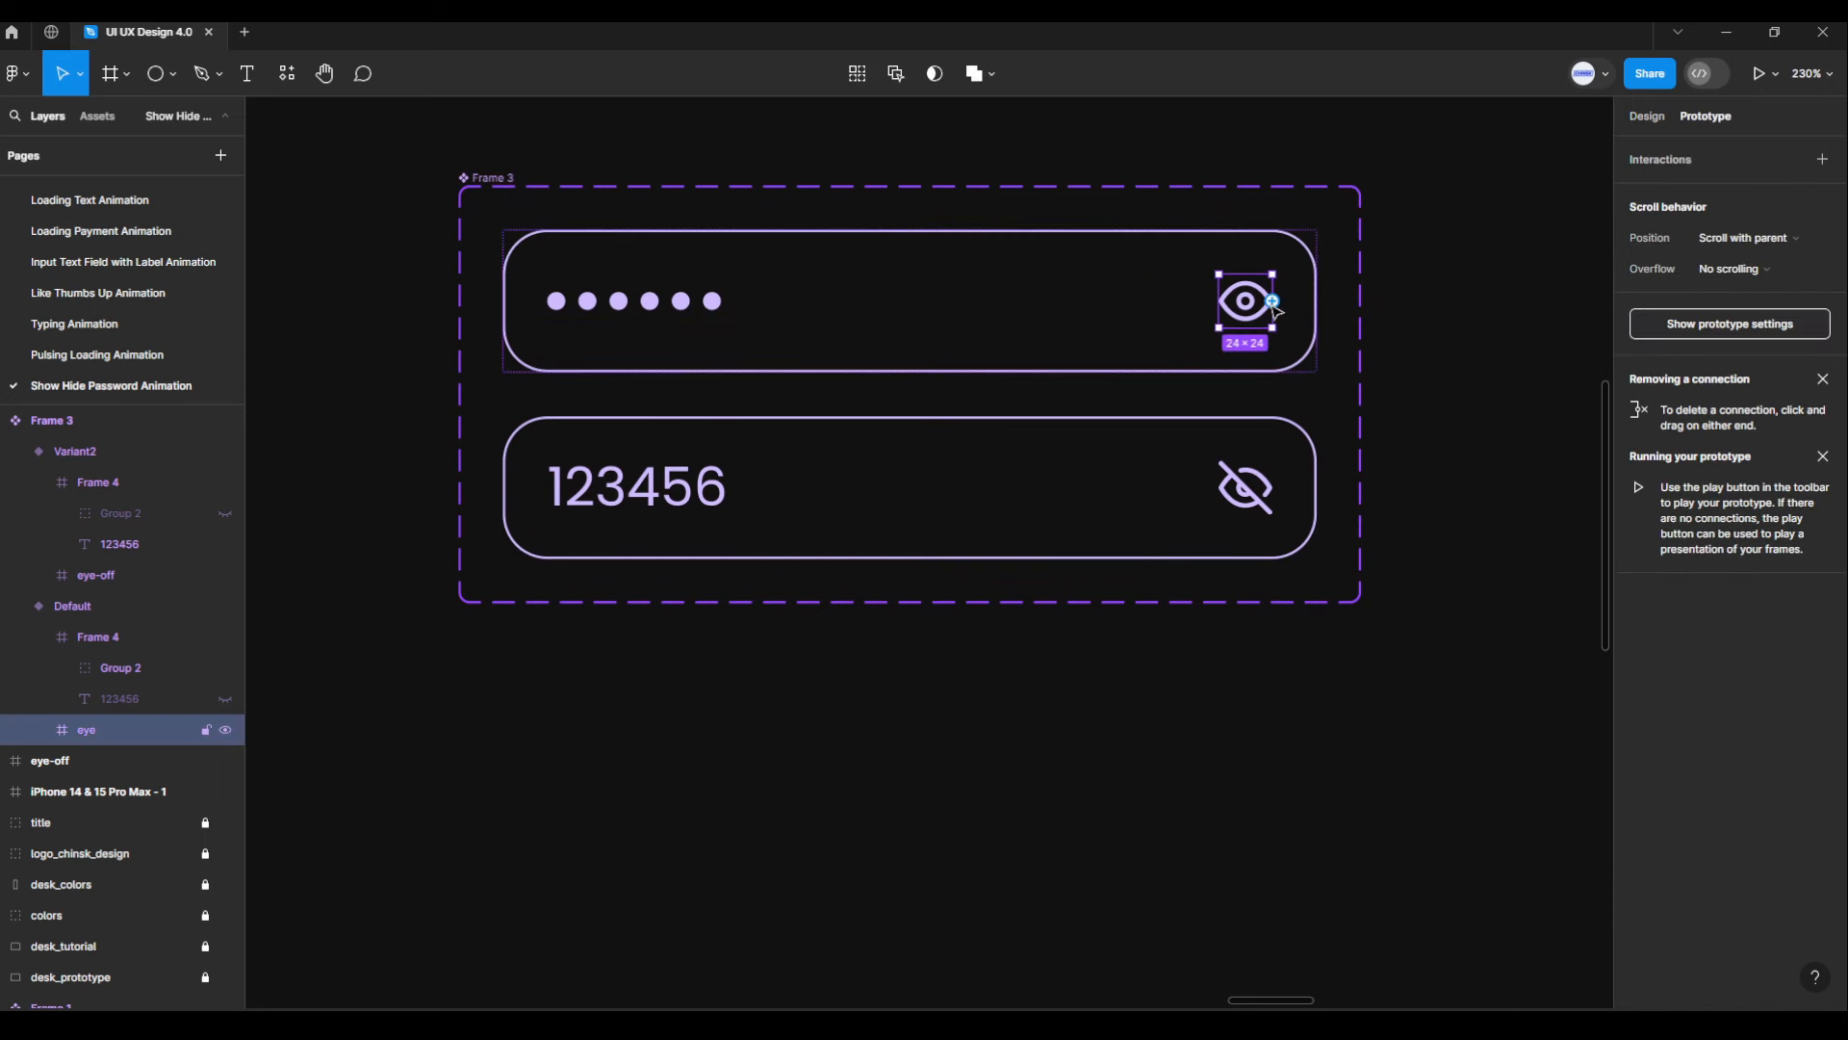
{"action": "left_click_drag", "start_coordinate": [1284, 310], "coordinate": [1179, 440]}
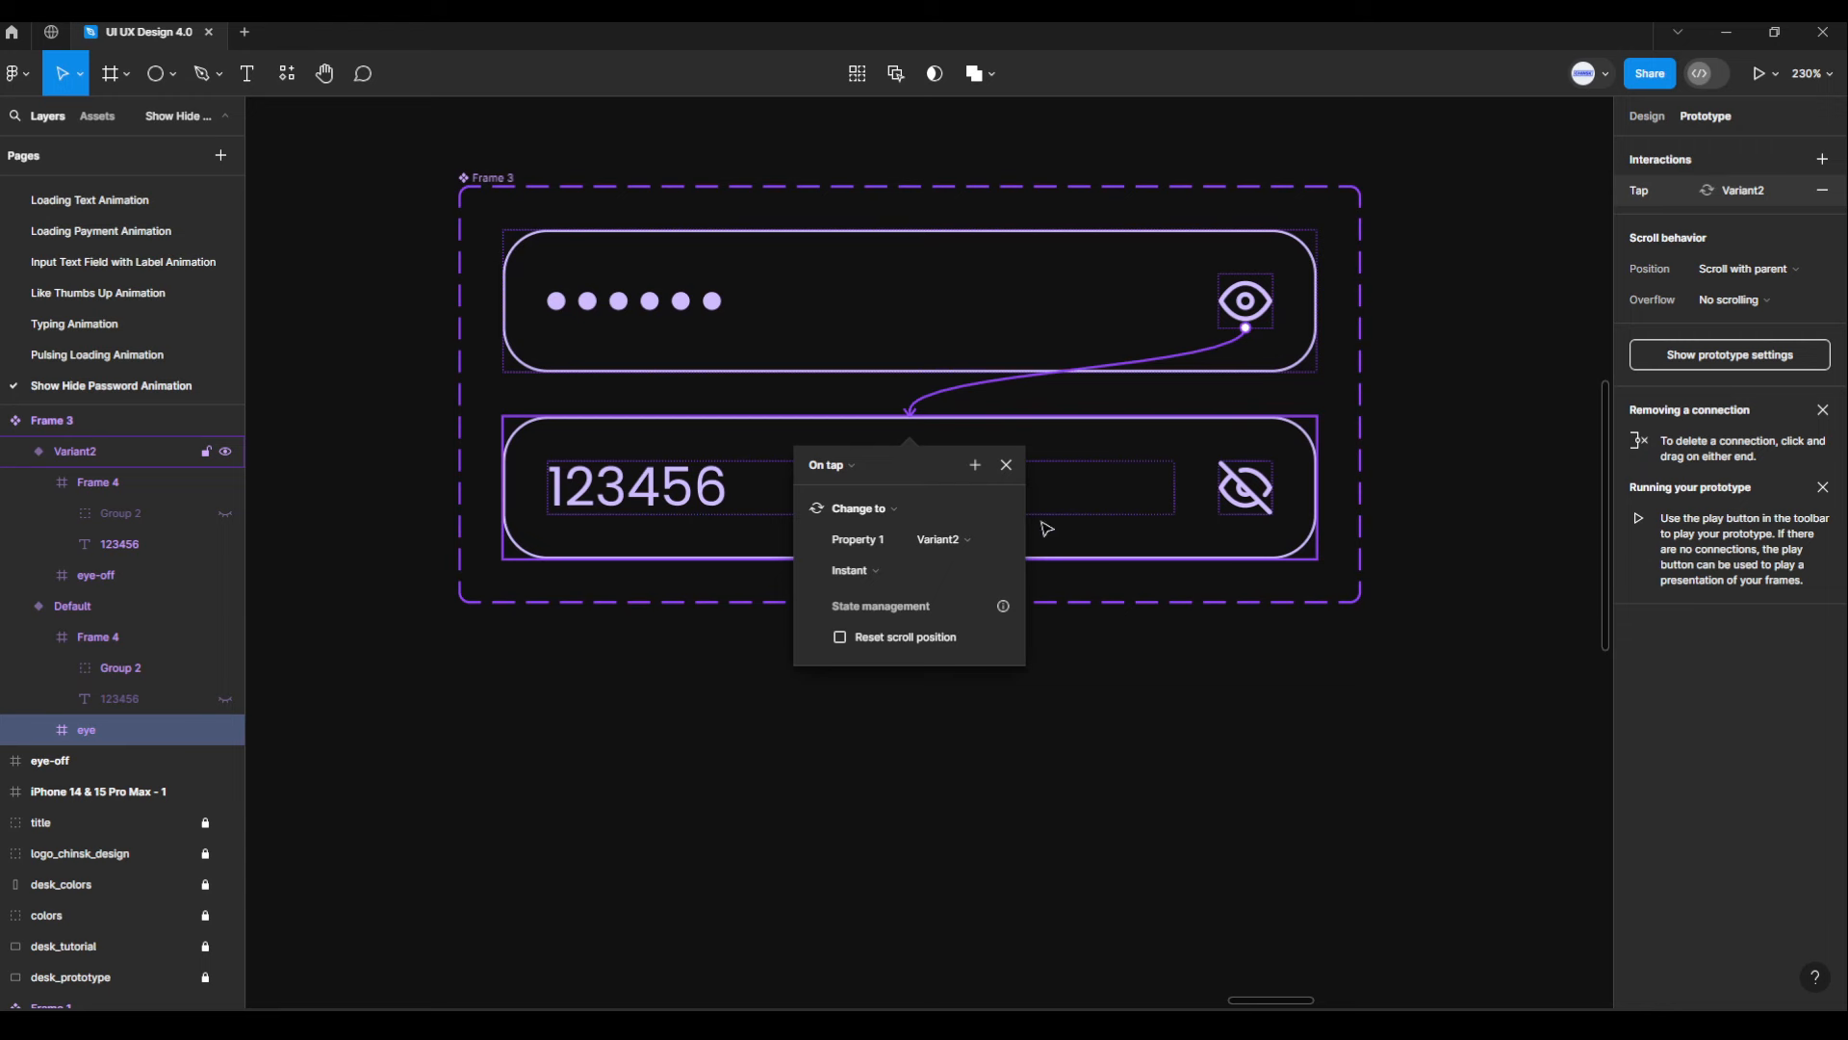
Set the open eye's On tap interaction to Smart animate with Ease out easing
{"action": "left_click", "coordinate": [847, 469]}
{"action": "left_click", "coordinate": [848, 470]}
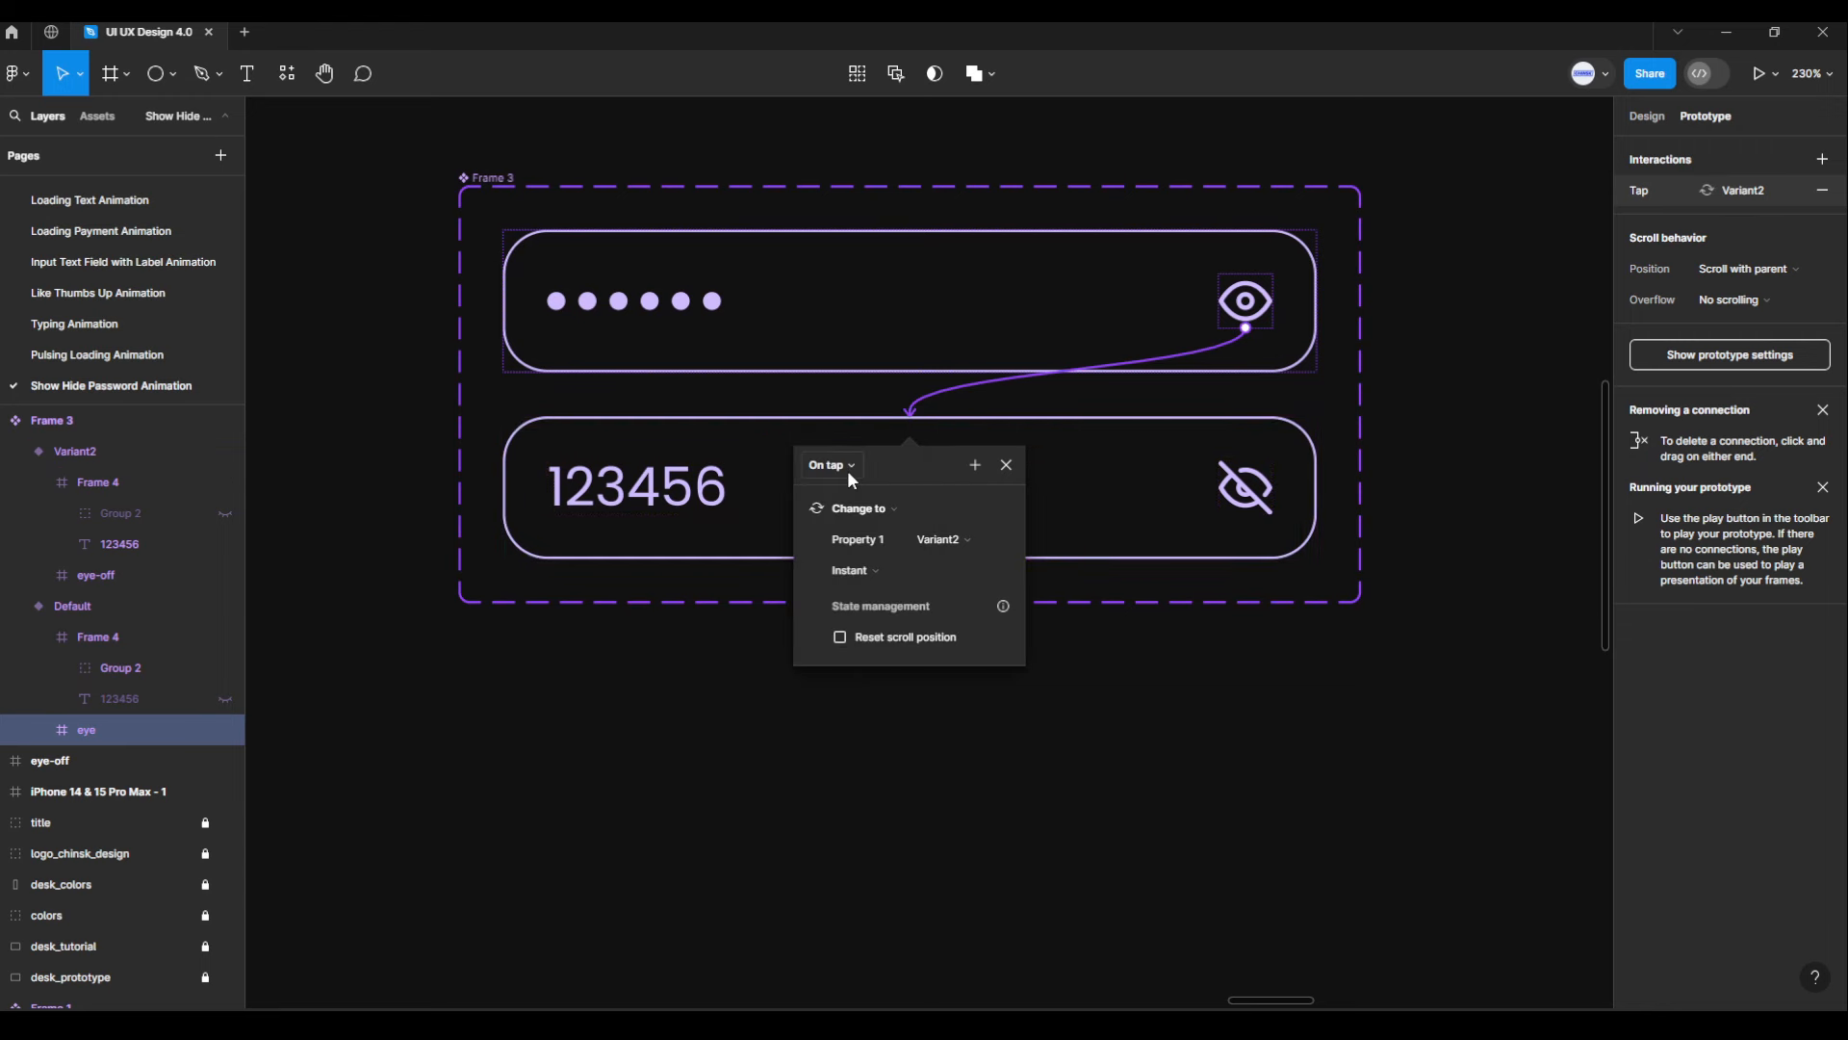
{"action": "left_click", "coordinate": [878, 569]}
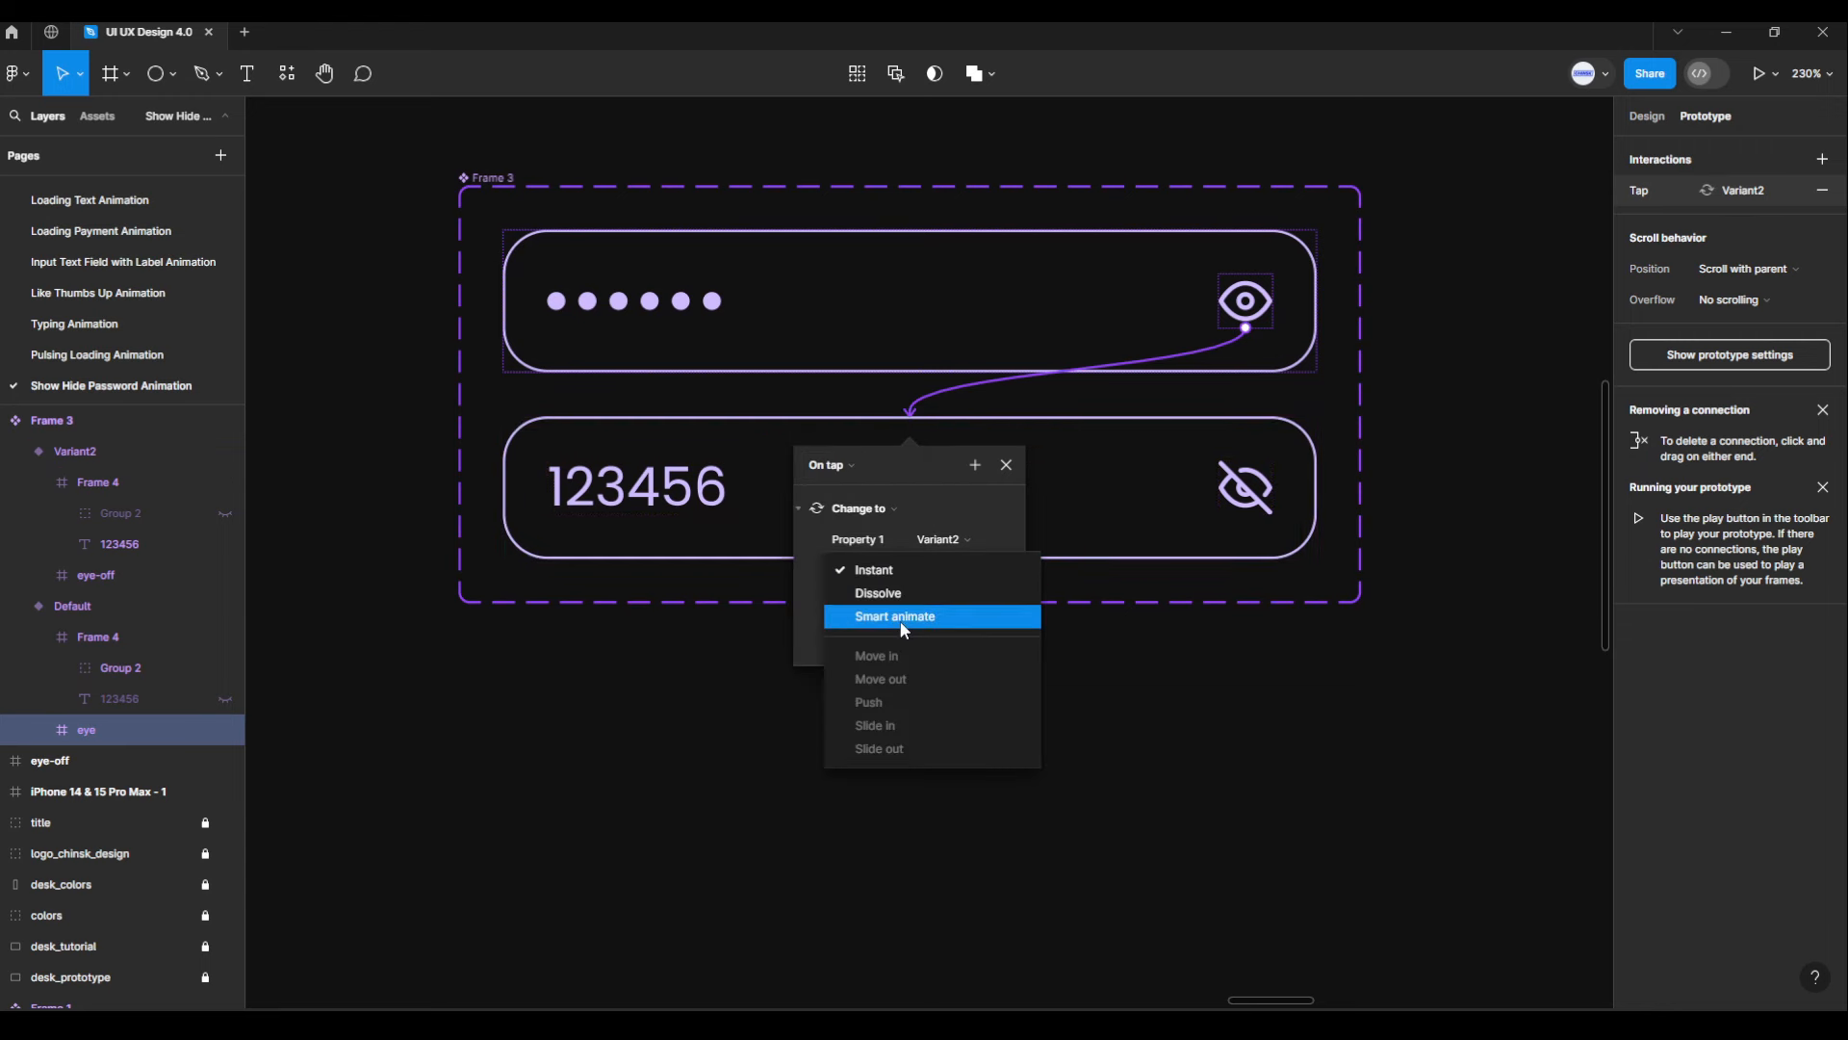
{"action": "left_click", "coordinate": [899, 616]}
{"action": "left_click", "coordinate": [887, 608]}
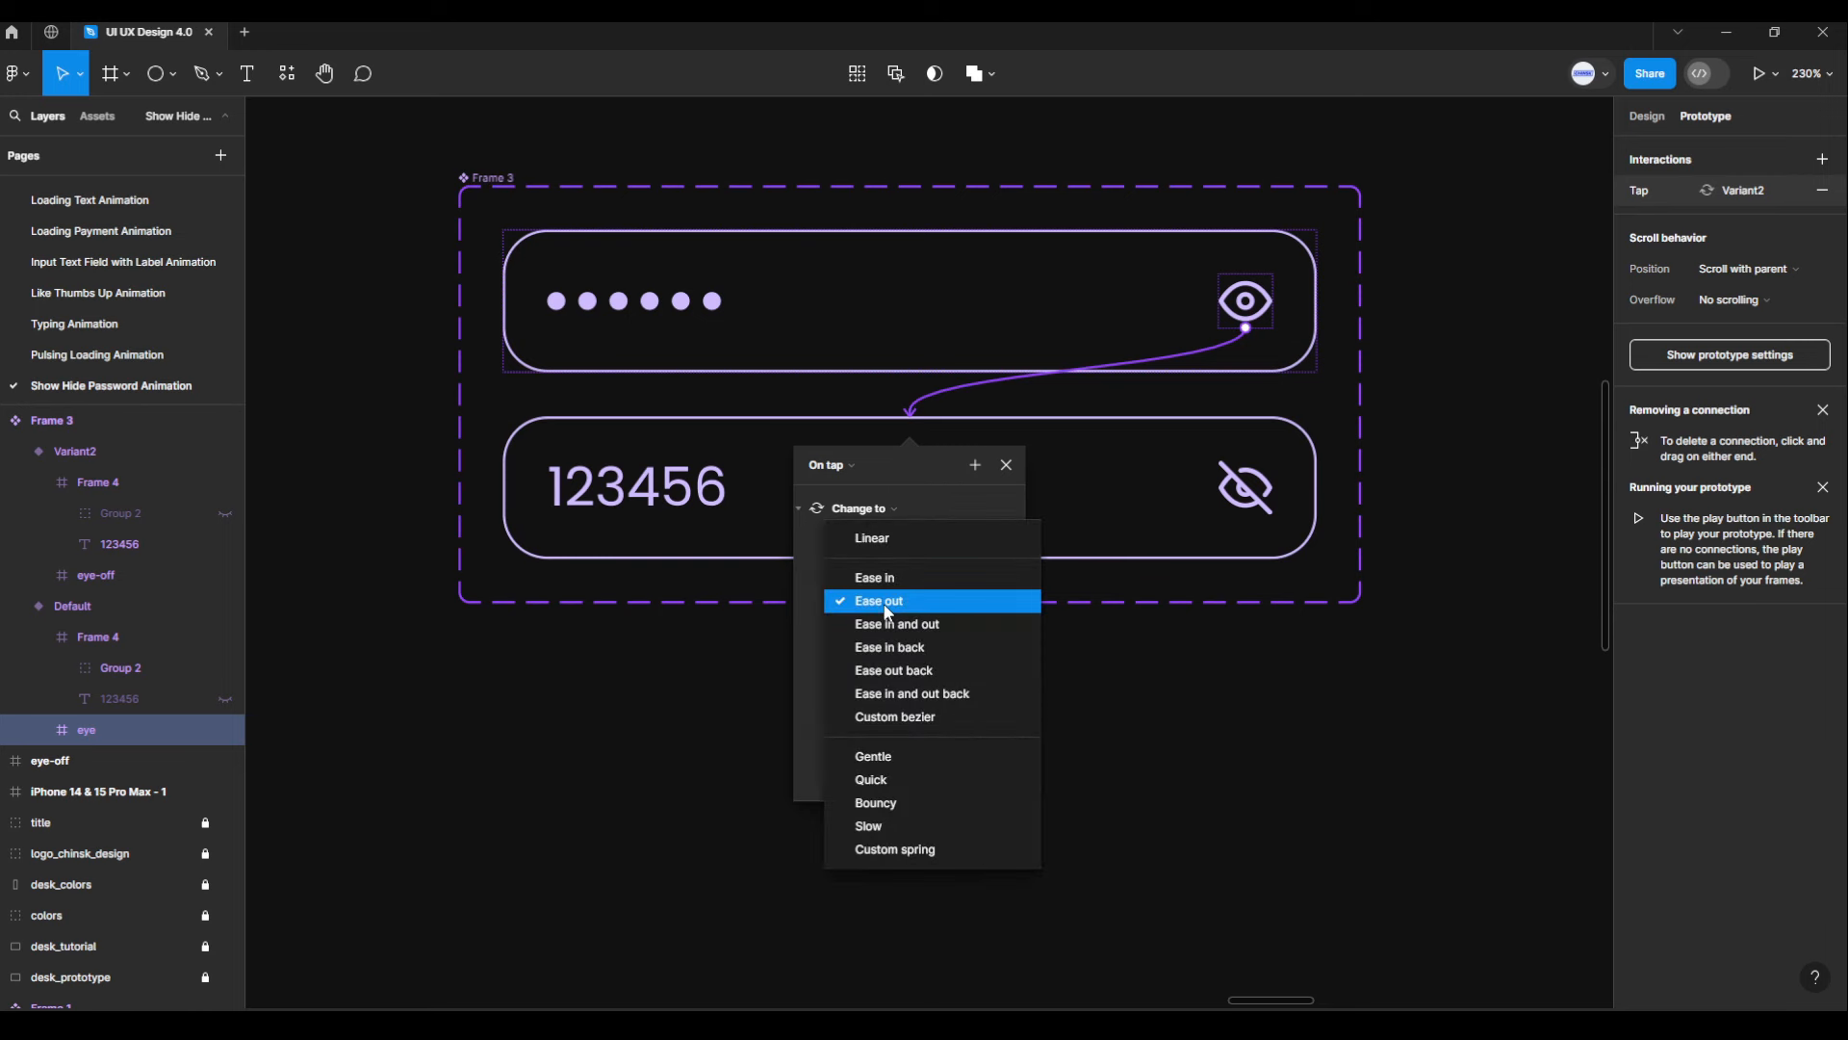
{"action": "left_click", "coordinate": [887, 609]}
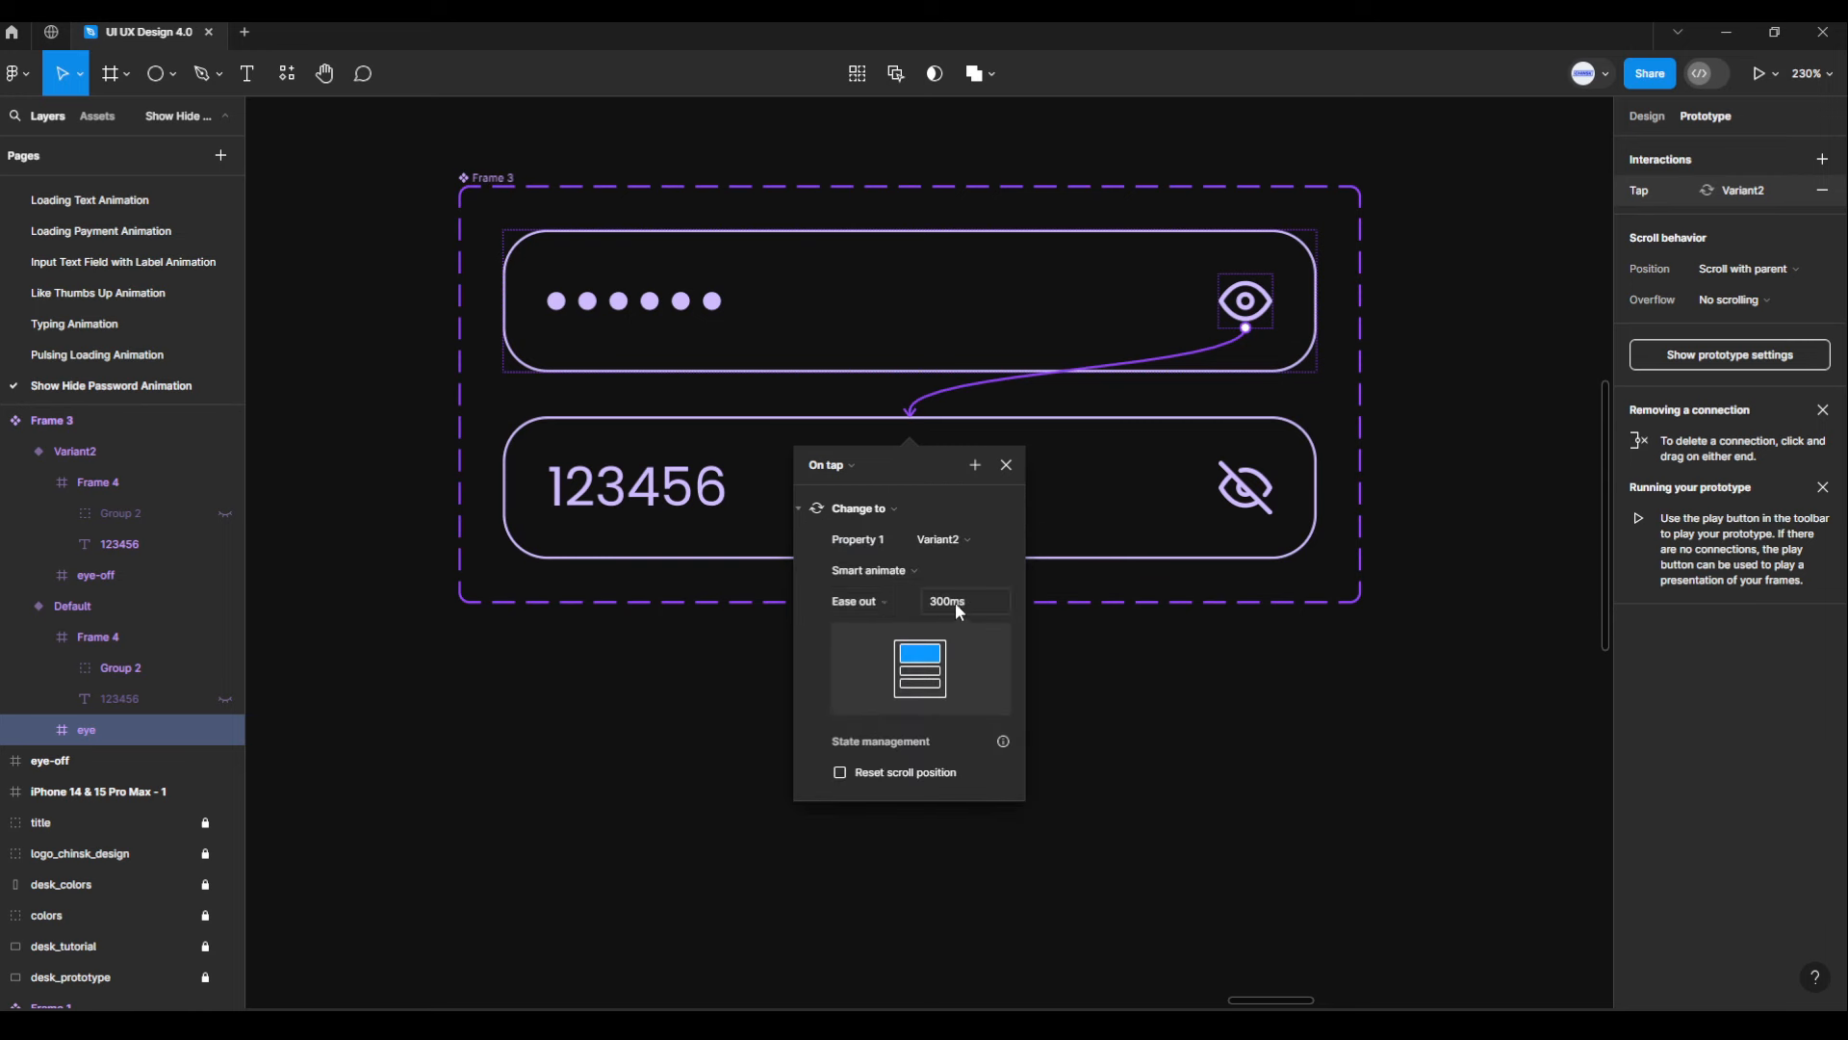
{"action": "left_click", "coordinate": [1006, 465]}
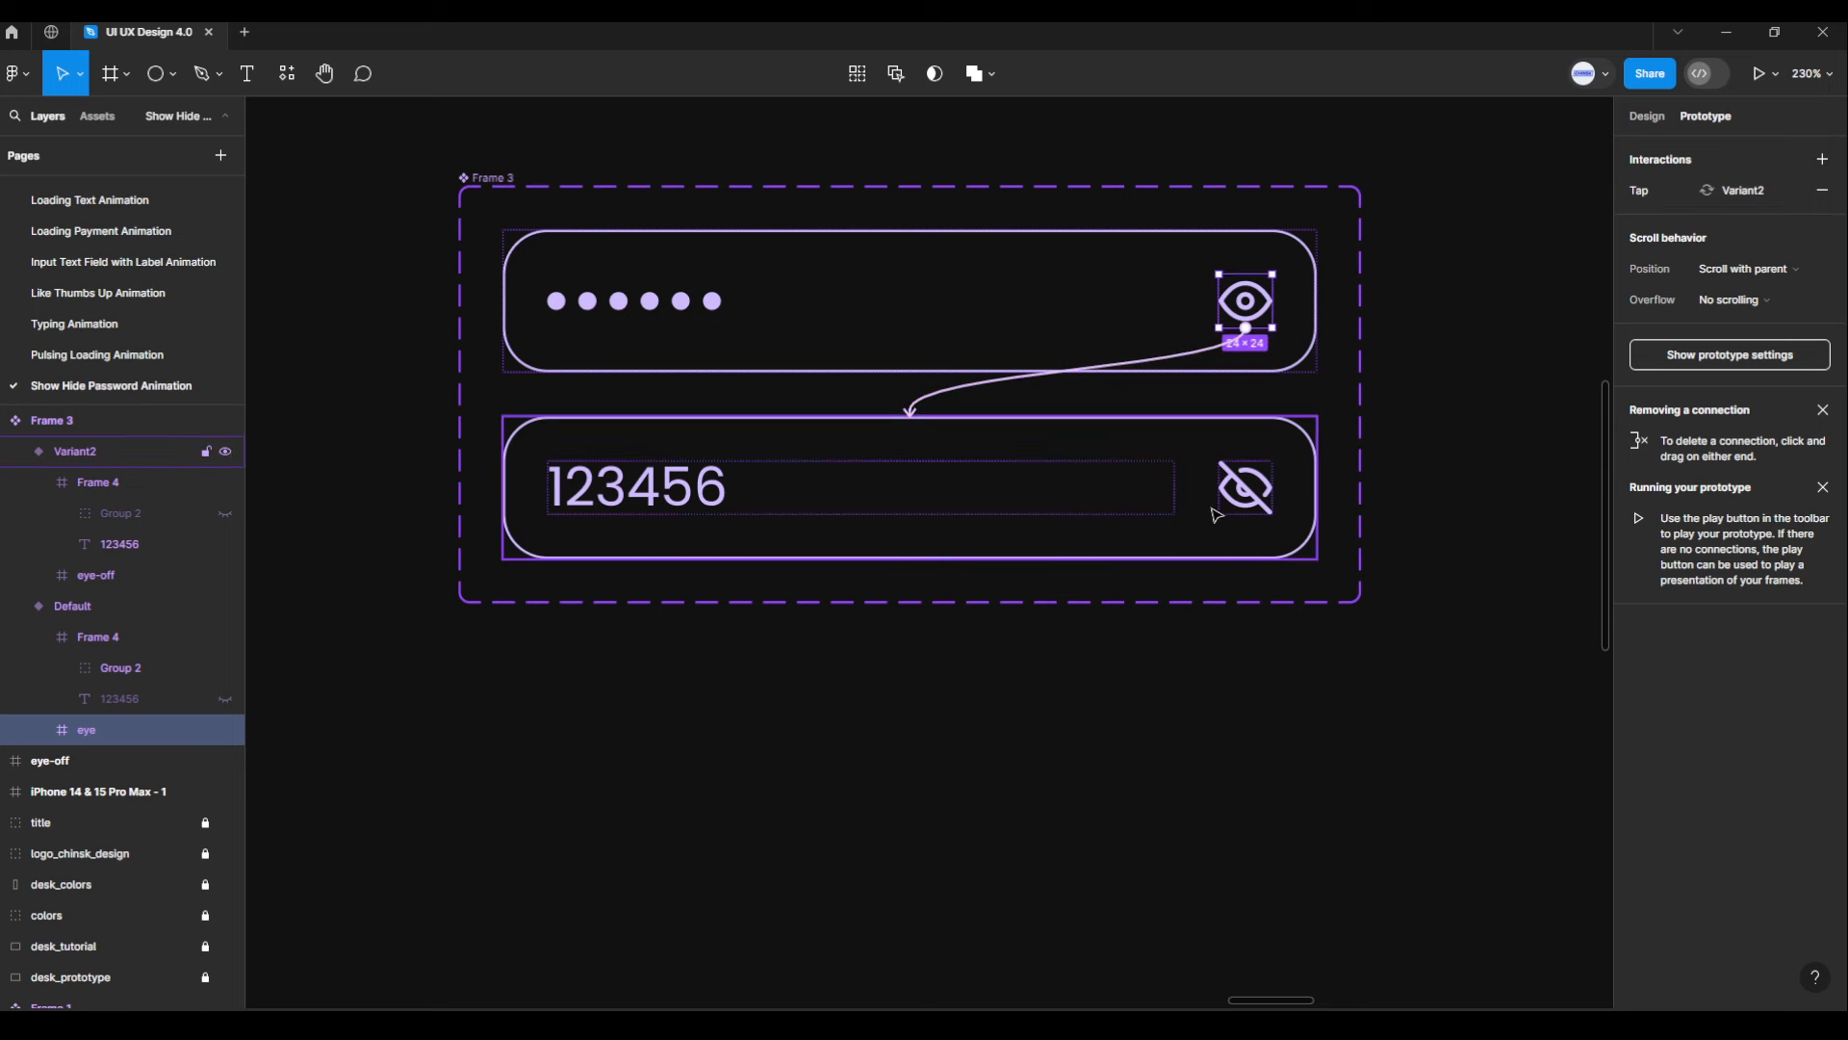
Link the eye-off icon in Variant2 back to the Default variant, using On tap, Smart animate and Ease out
{"action": "left_click", "coordinate": [1255, 491]}
{"action": "left_click", "coordinate": [1256, 491]}
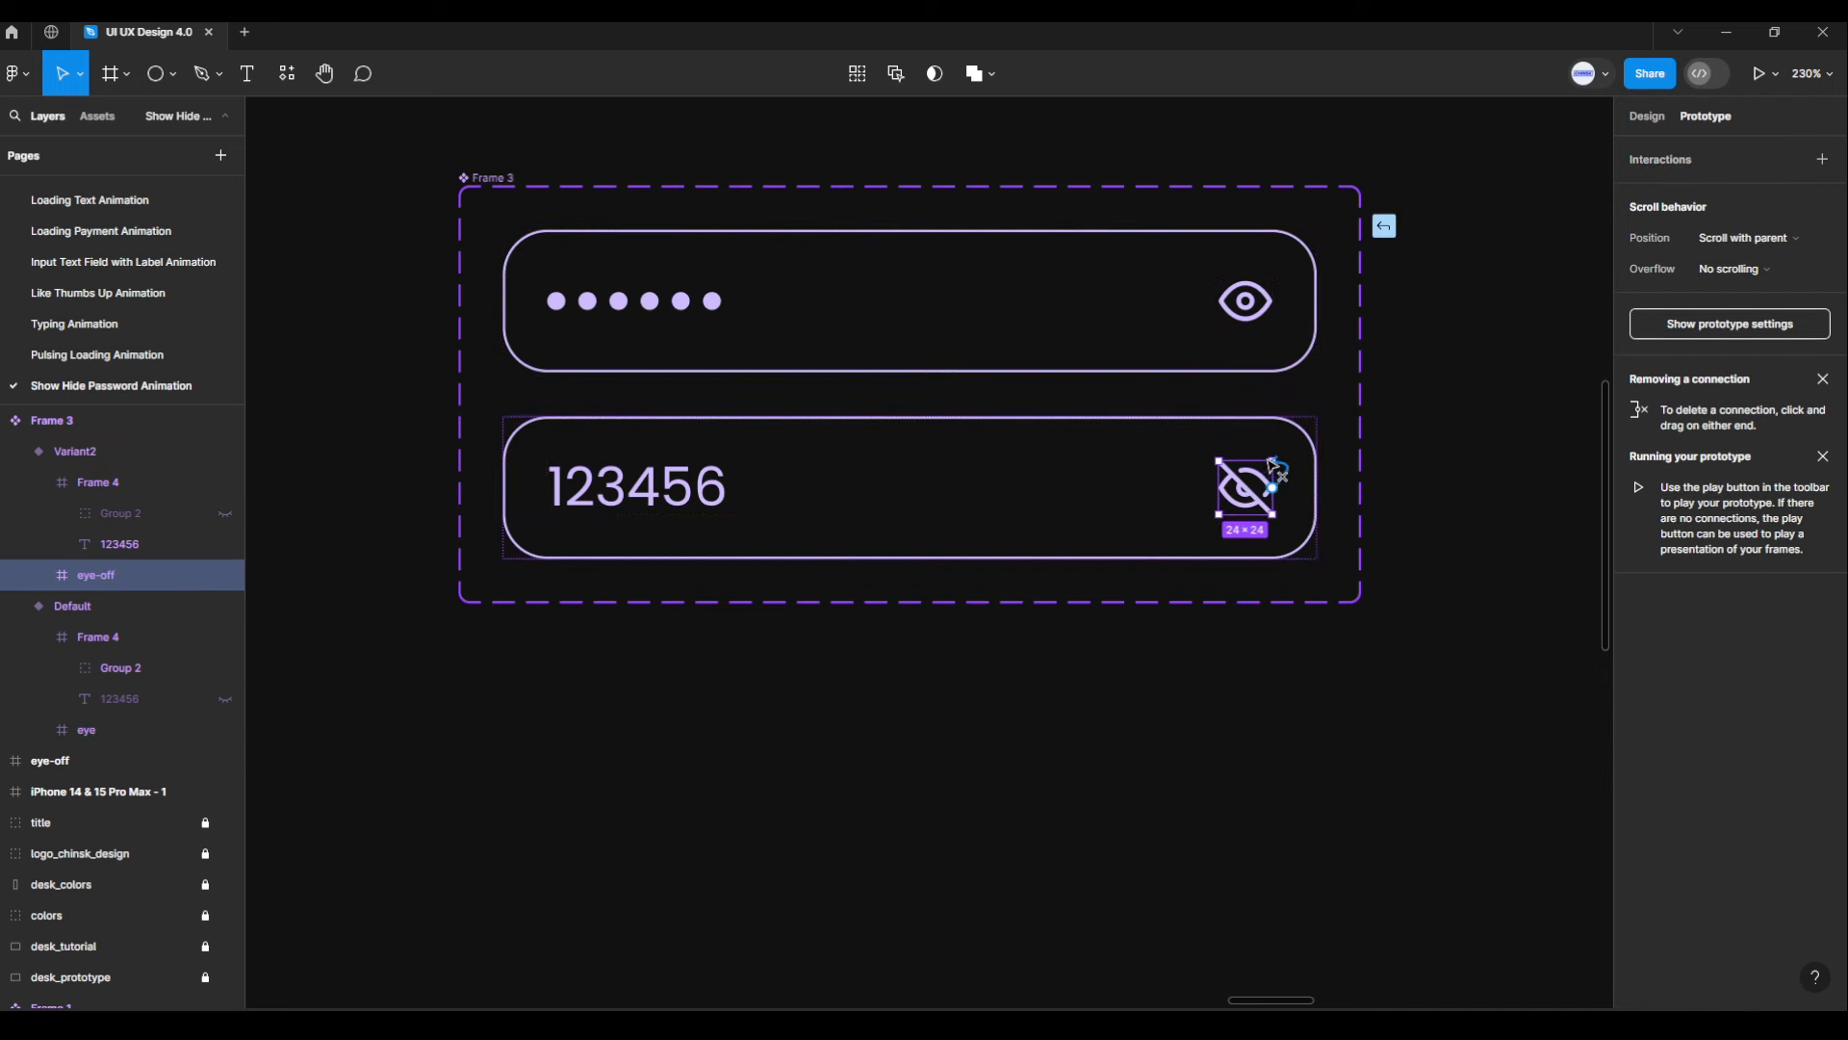
{"action": "left_click_drag", "start_coordinate": [1276, 488], "coordinate": [1194, 363]}
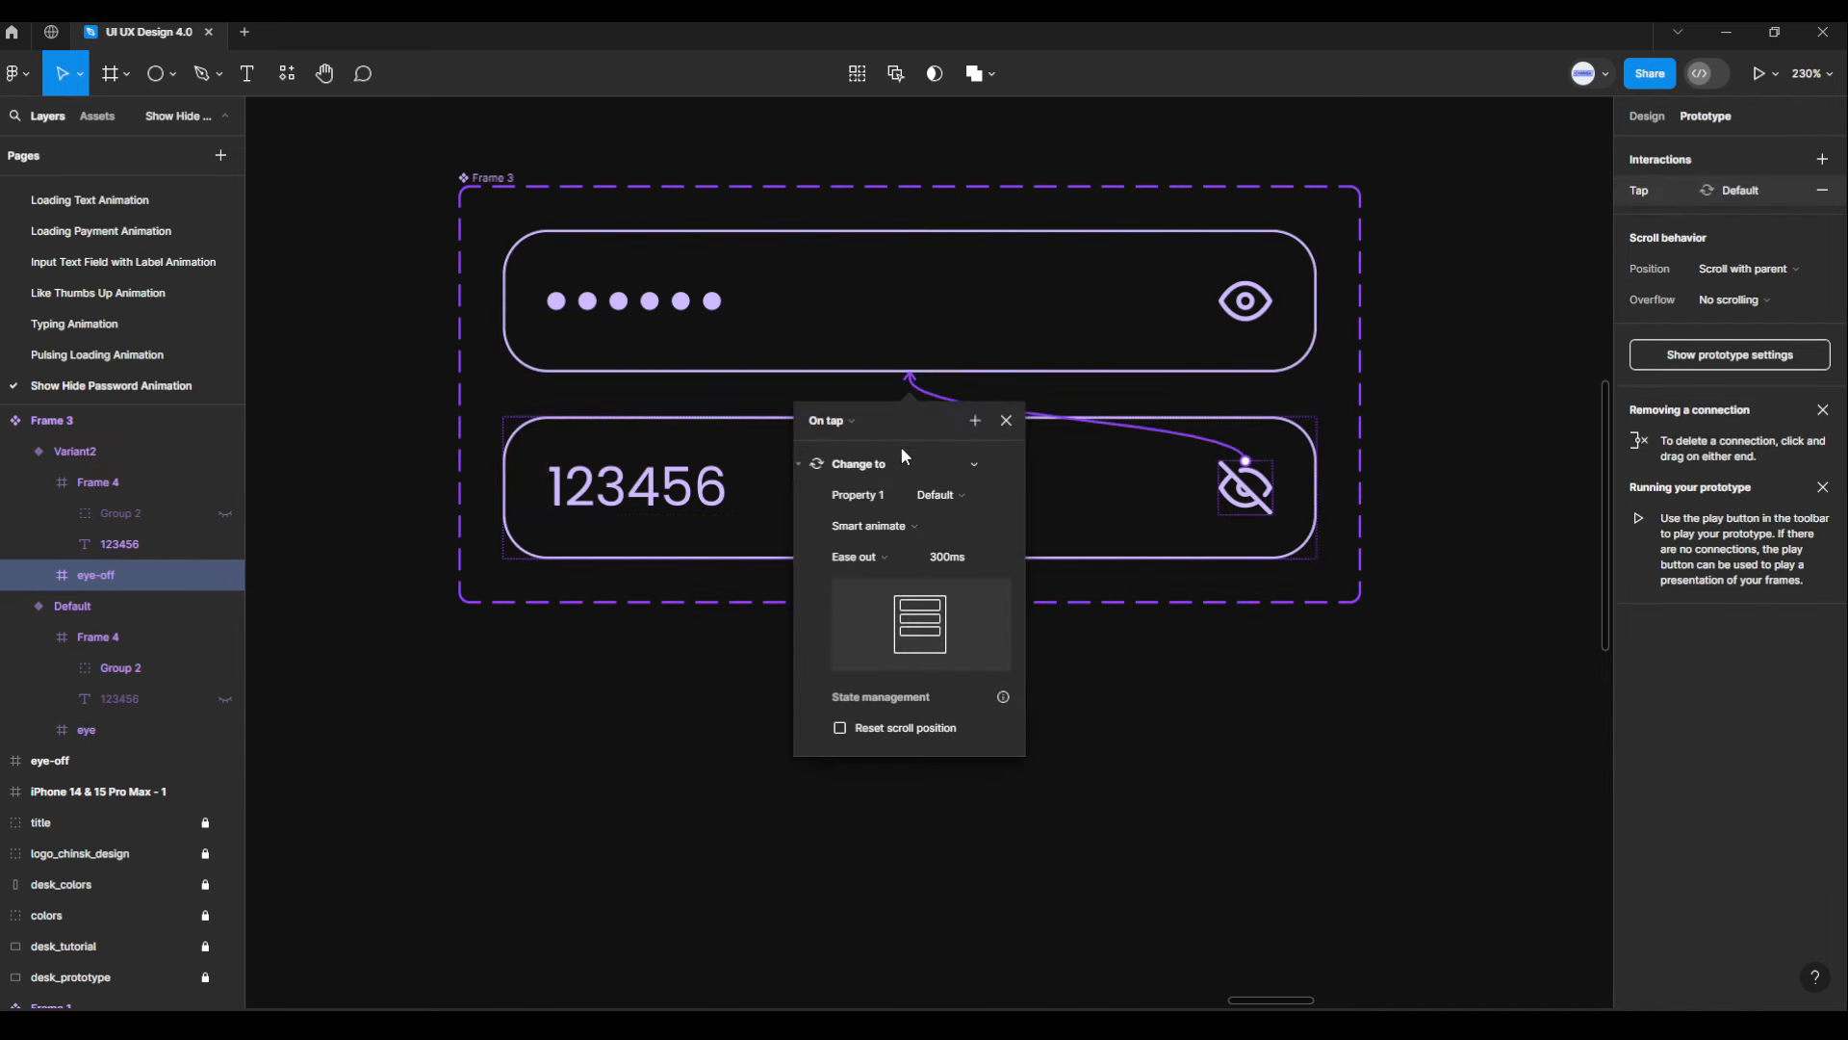
{"action": "left_click", "coordinate": [863, 423]}
{"action": "left_click", "coordinate": [853, 423]}
{"action": "left_click", "coordinate": [897, 527]}
{"action": "left_click", "coordinate": [898, 527]}
{"action": "left_click", "coordinate": [885, 556]}
{"action": "left_click", "coordinate": [884, 557]}
{"action": "left_click", "coordinate": [1007, 421]}
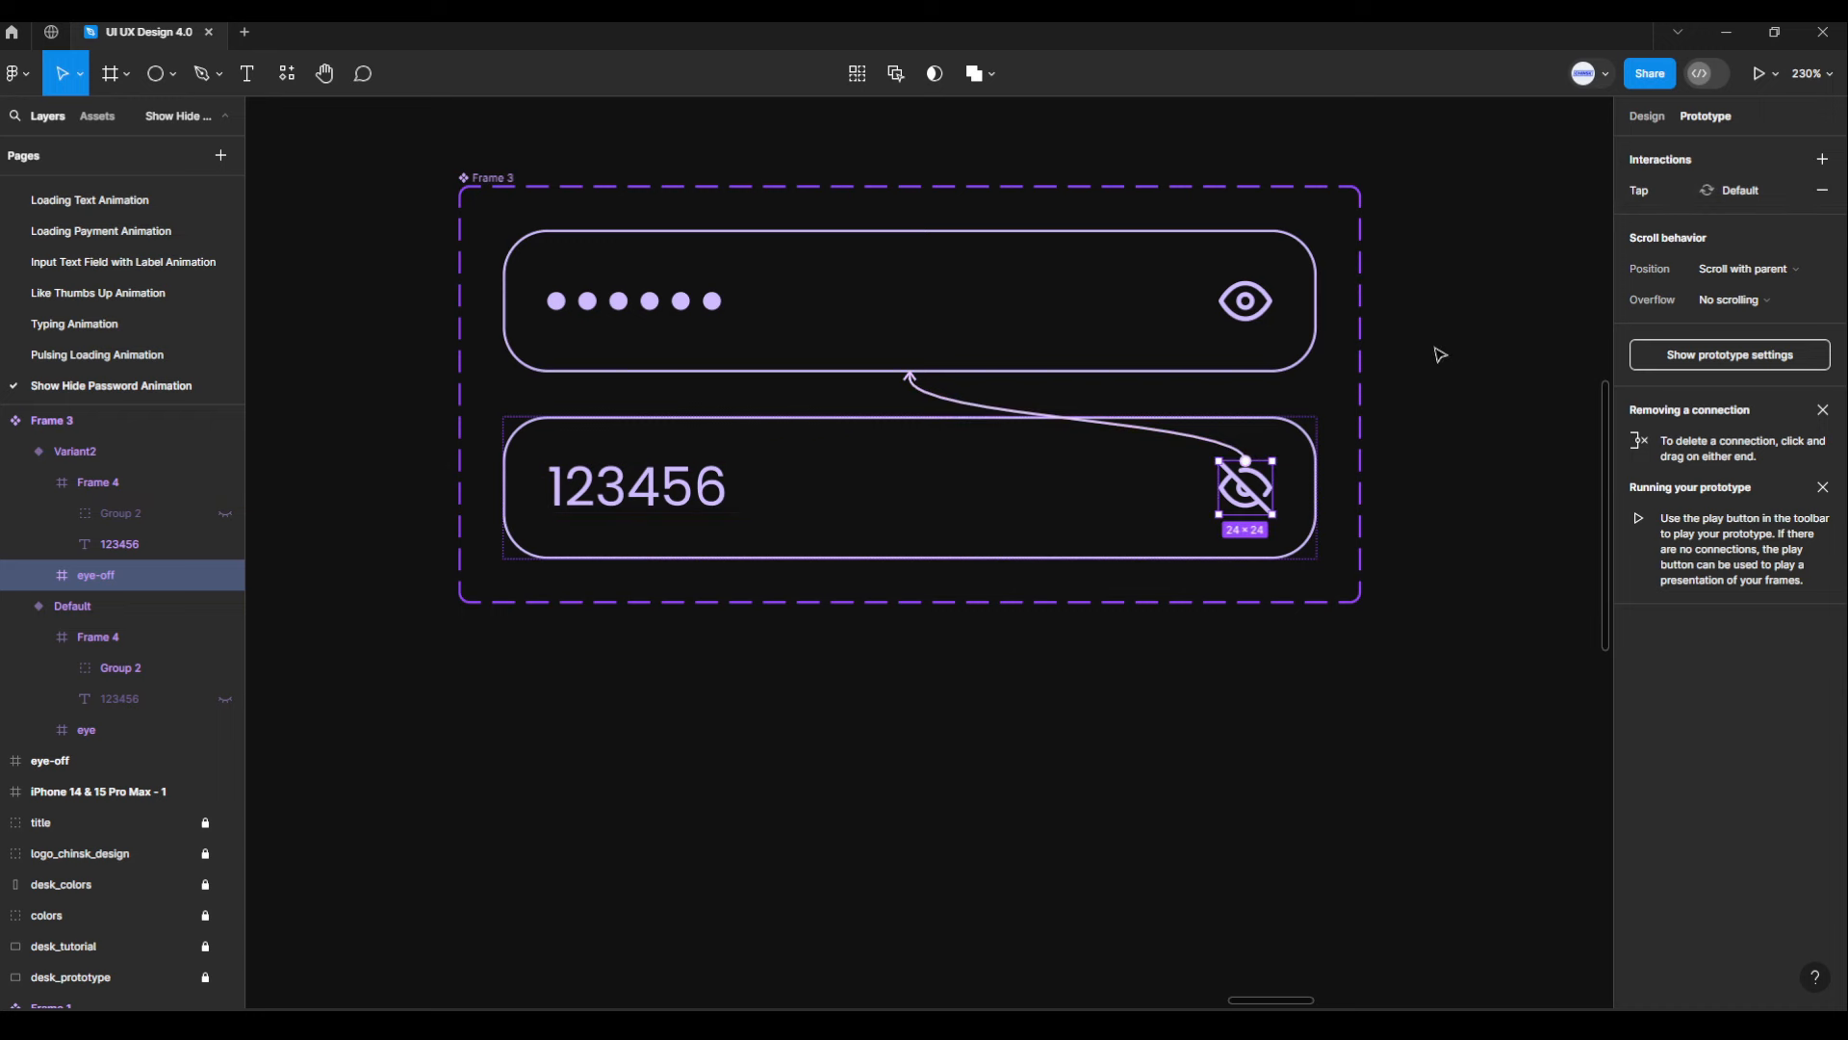
Copy the Default variant of the password field and paste it into the iPhone 14 & 15 Pro Max - 1 frame
{"action": "left_click", "coordinate": [1627, 115]}
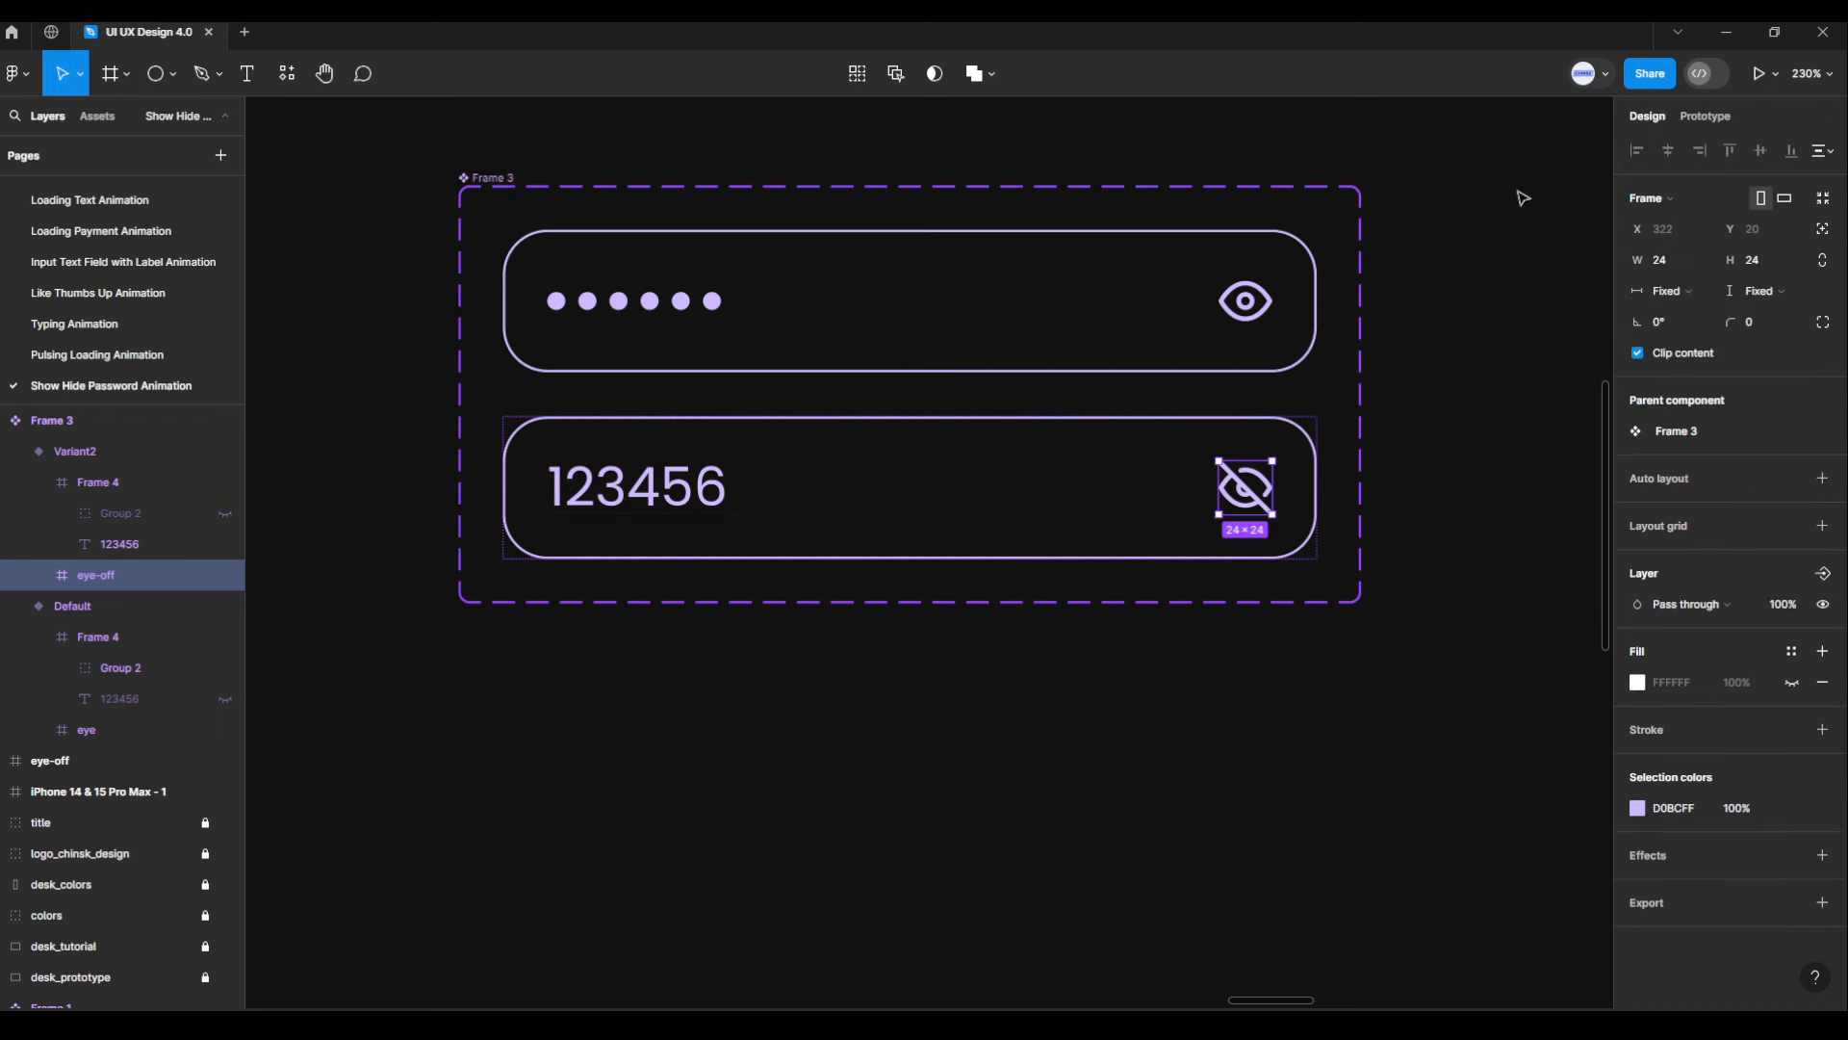
{"action": "left_click", "coordinate": [1155, 272]}
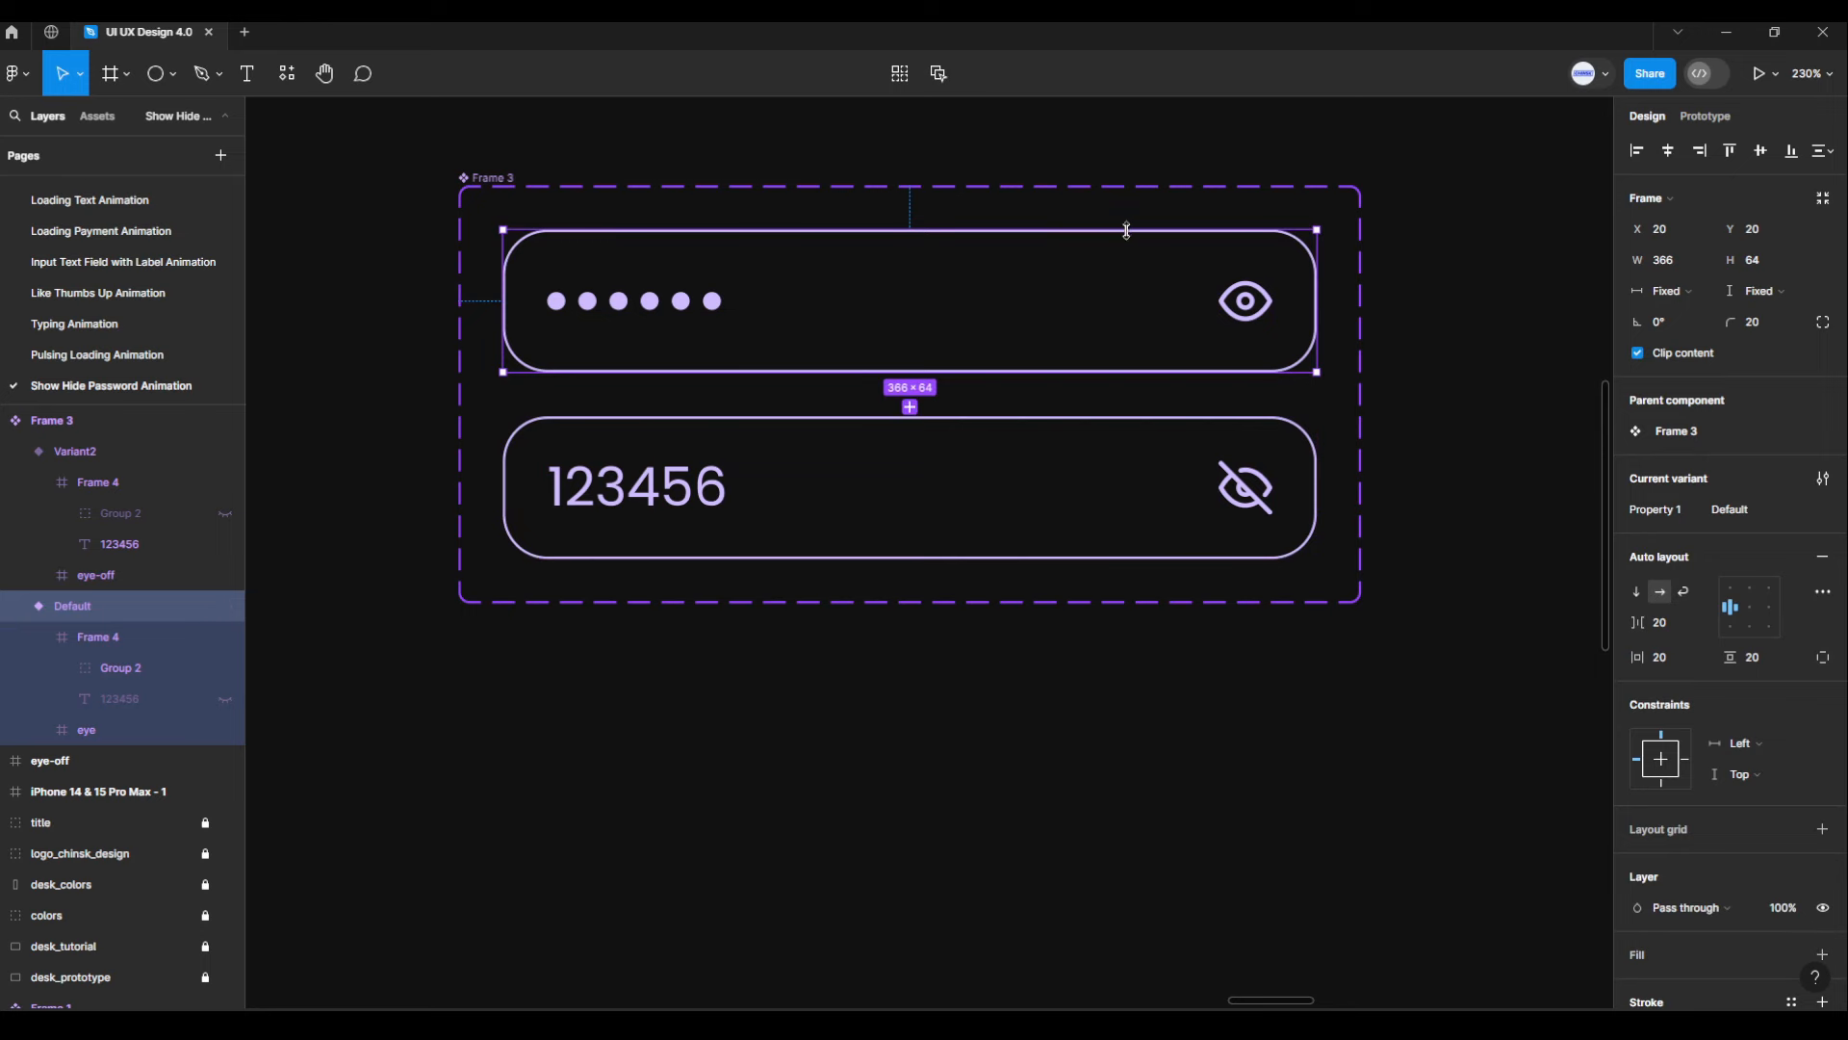
{"action": "right_click", "coordinate": [1133, 249]}
{"action": "left_click", "coordinate": [1146, 255]}
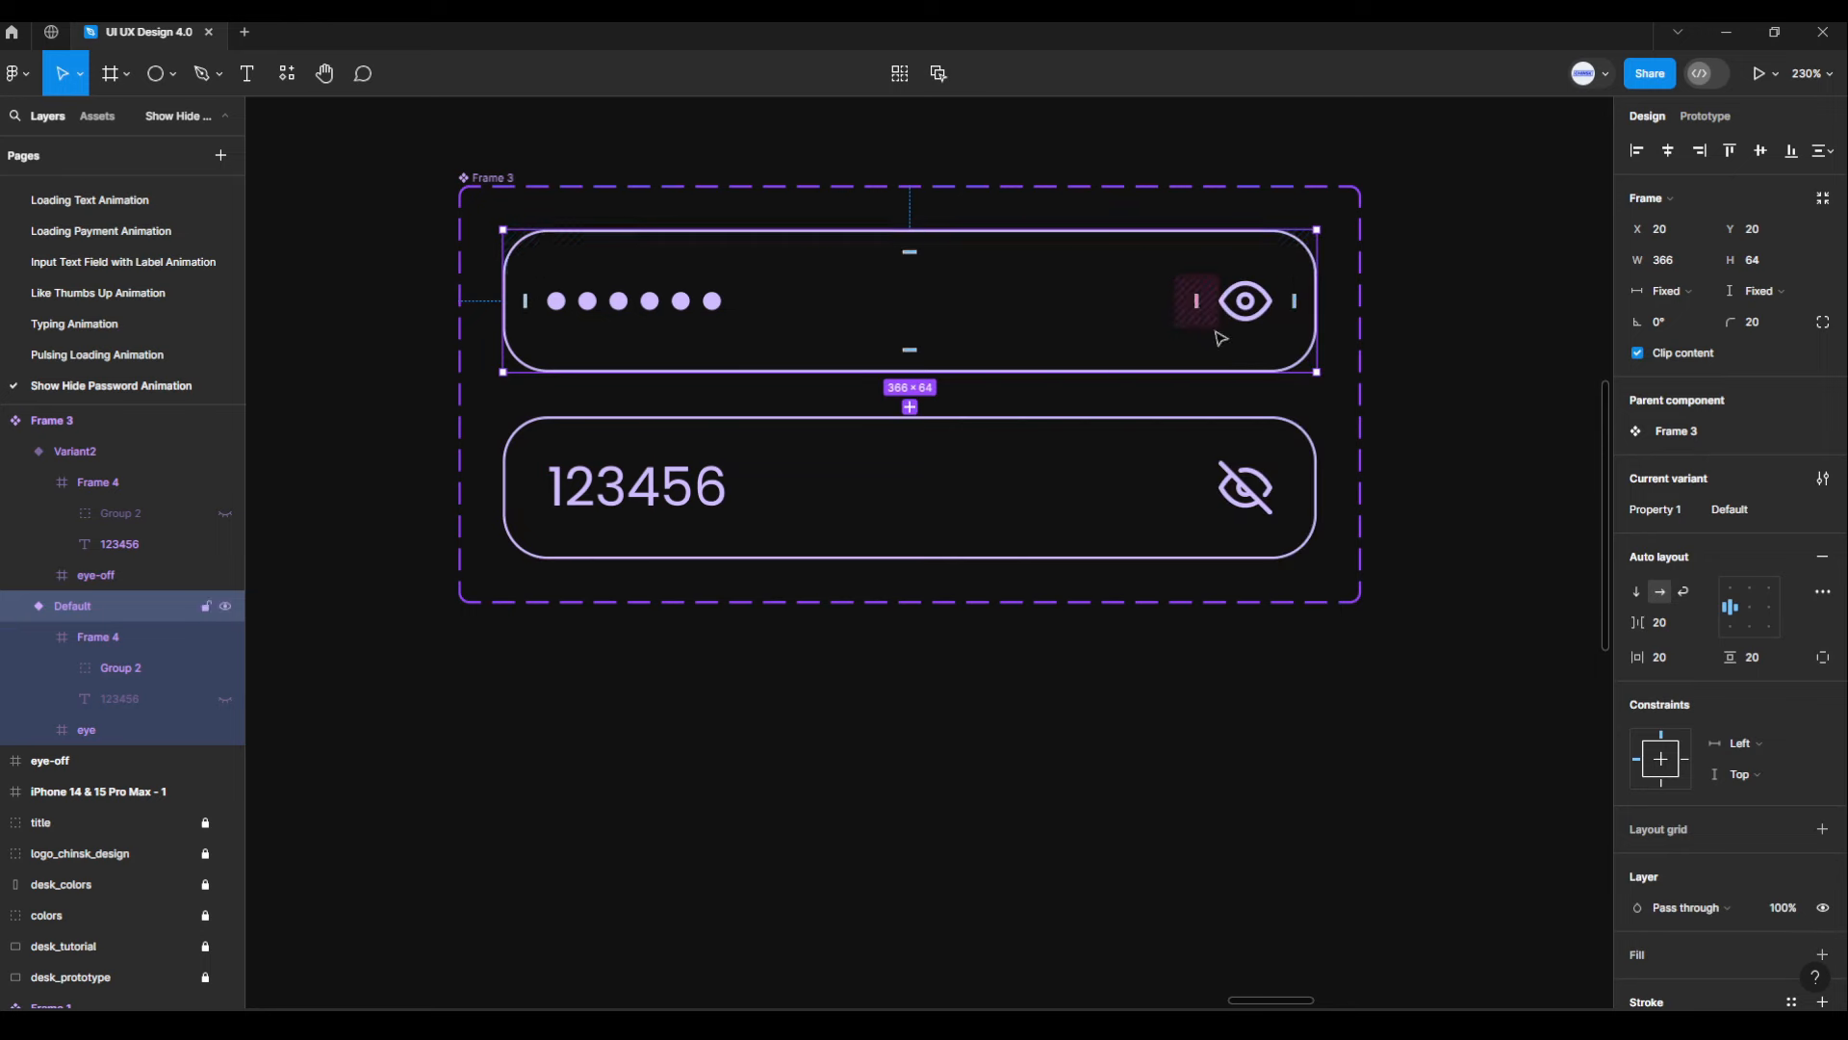
{"action": "scroll", "coordinate": [1045, 240], "scroll_direction": "down", "scroll_amount": 5}
{"action": "scroll", "coordinate": [828, 226], "scroll_direction": "up", "scroll_amount": 3}
{"action": "left_click_drag", "start_coordinate": [1242, 609], "coordinate": [978, 606]}
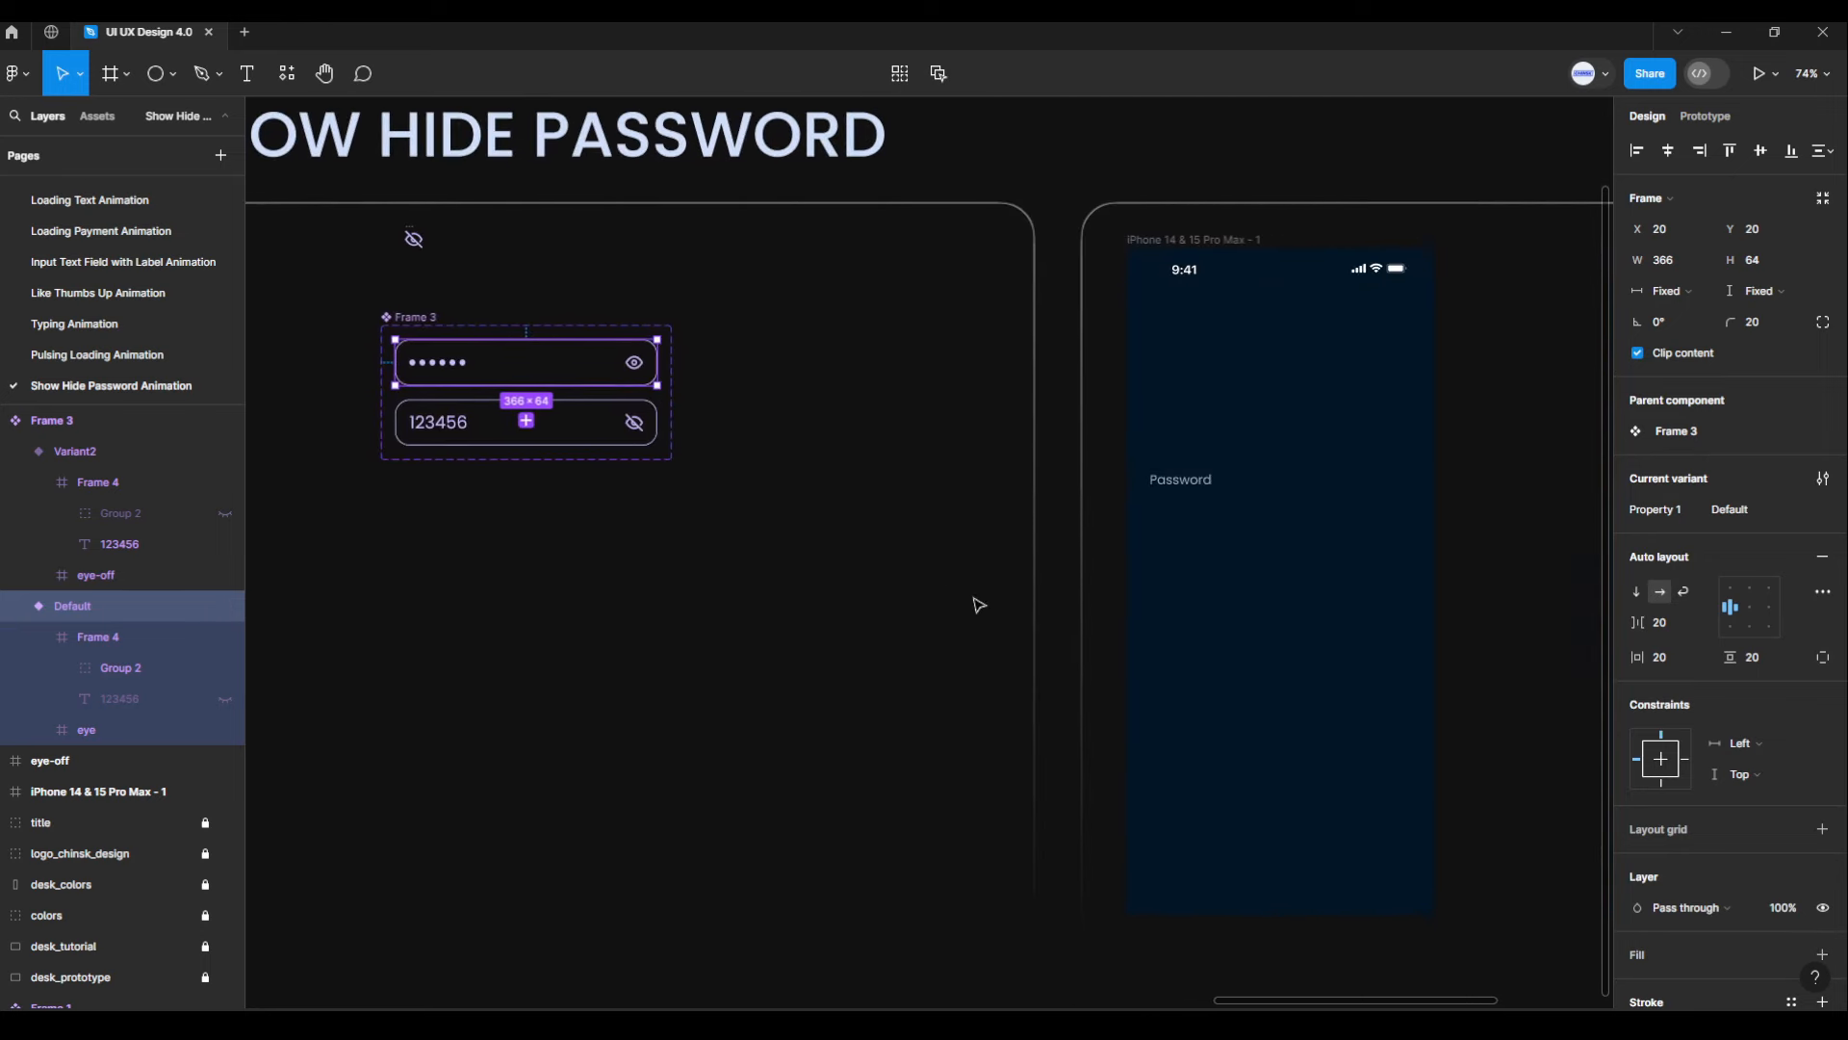
{"action": "scroll", "coordinate": [1348, 563], "scroll_direction": "up", "scroll_amount": 1}
{"action": "left_click_drag", "start_coordinate": [1468, 552], "coordinate": [1228, 547]}
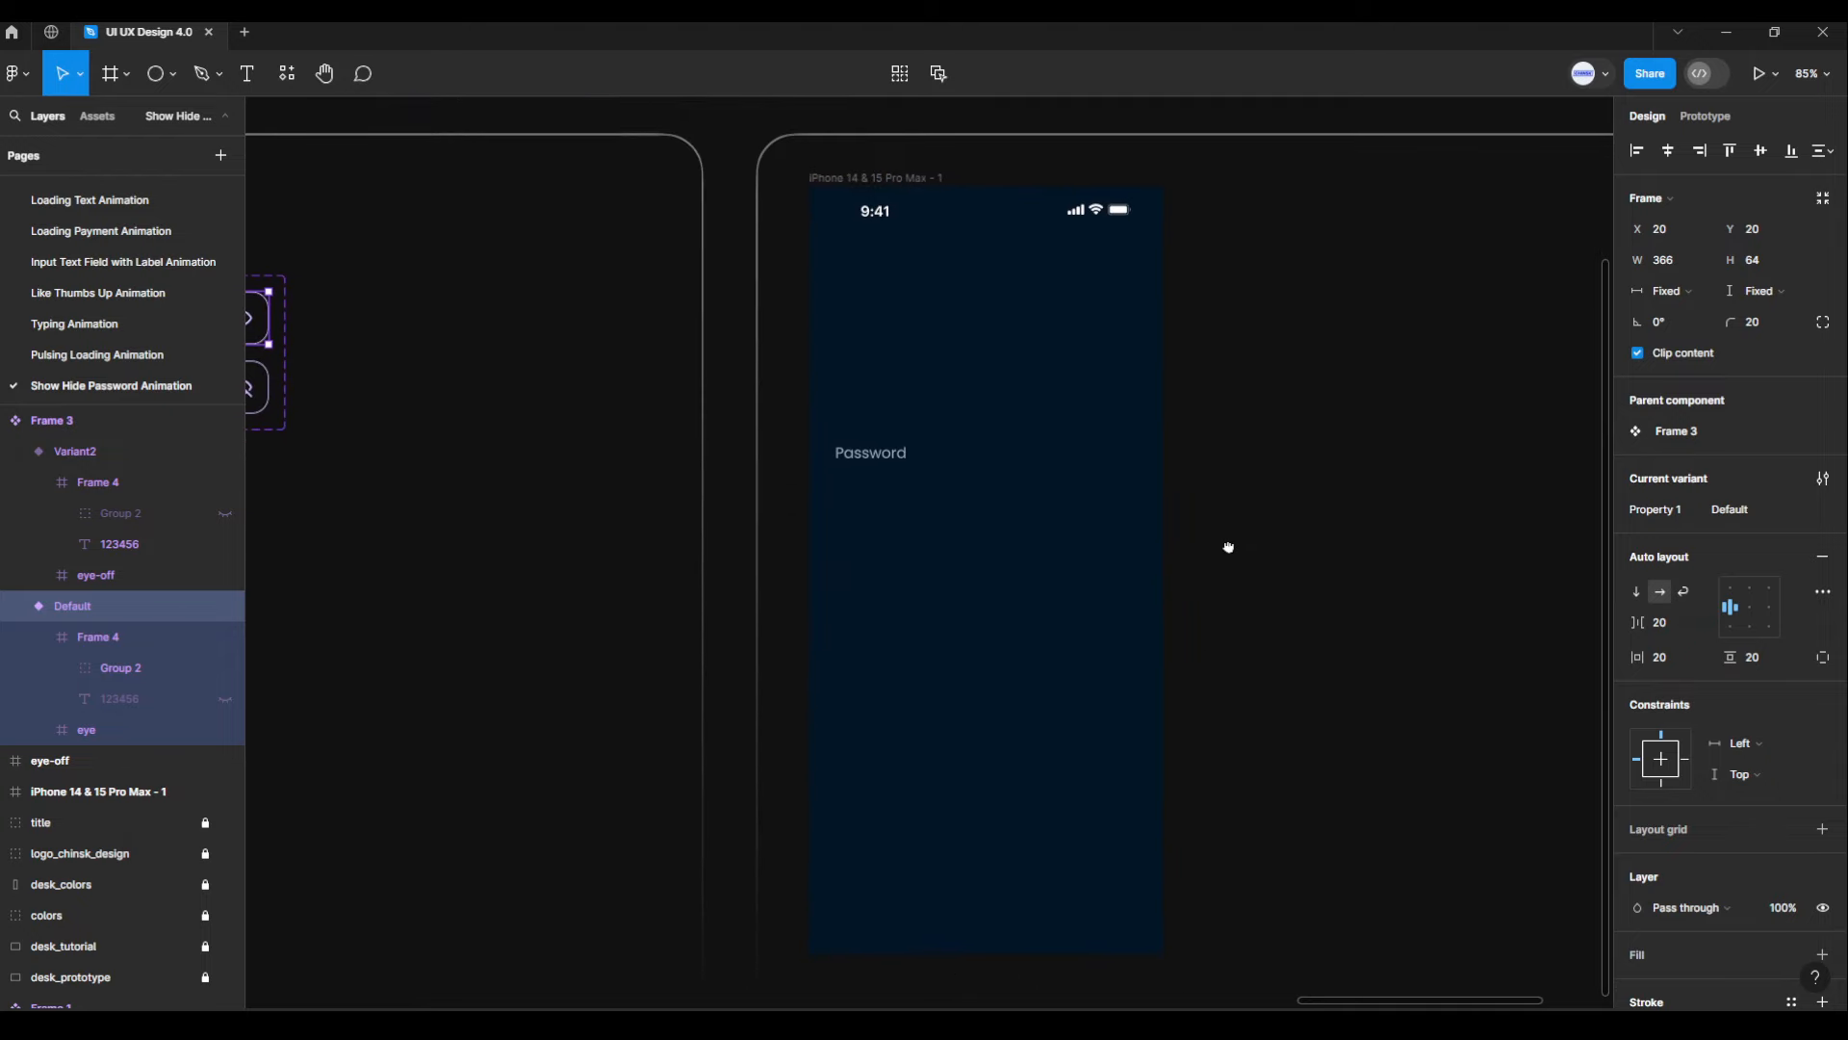
{"action": "left_click", "coordinate": [913, 179]}
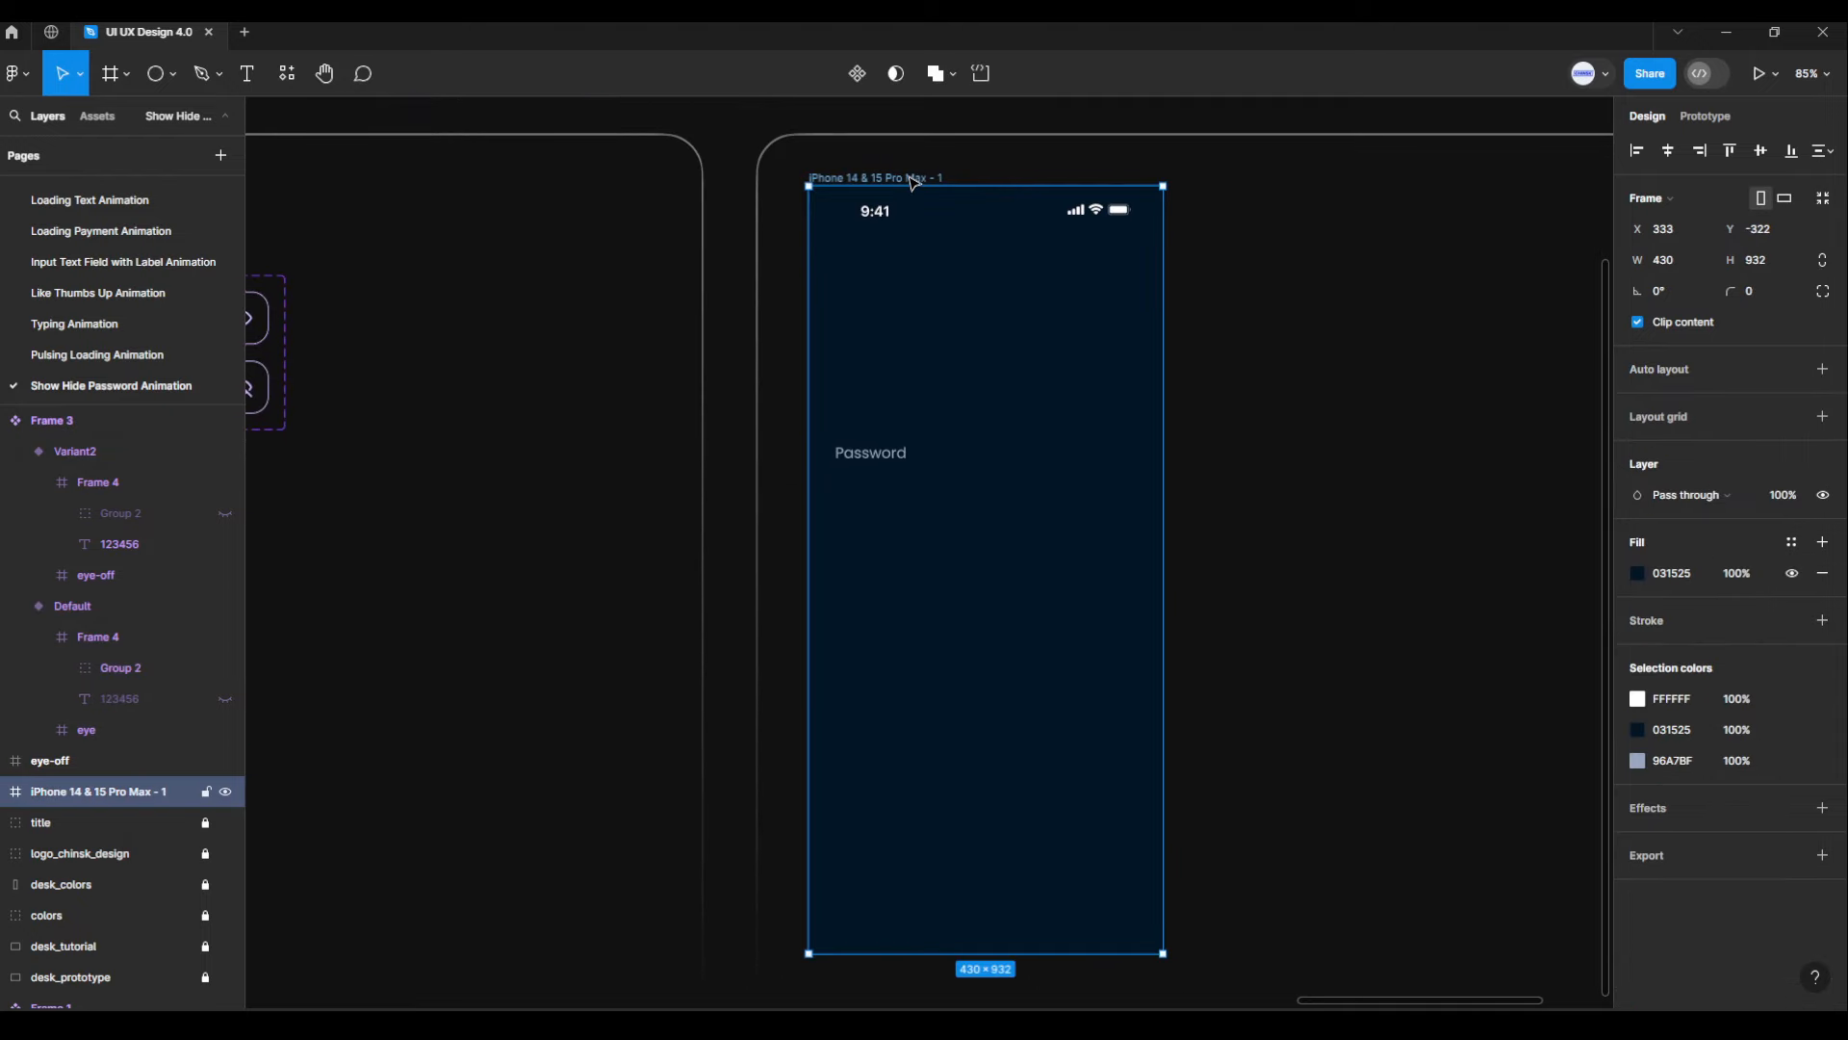
{"action": "key", "text": "ctrl+v"}
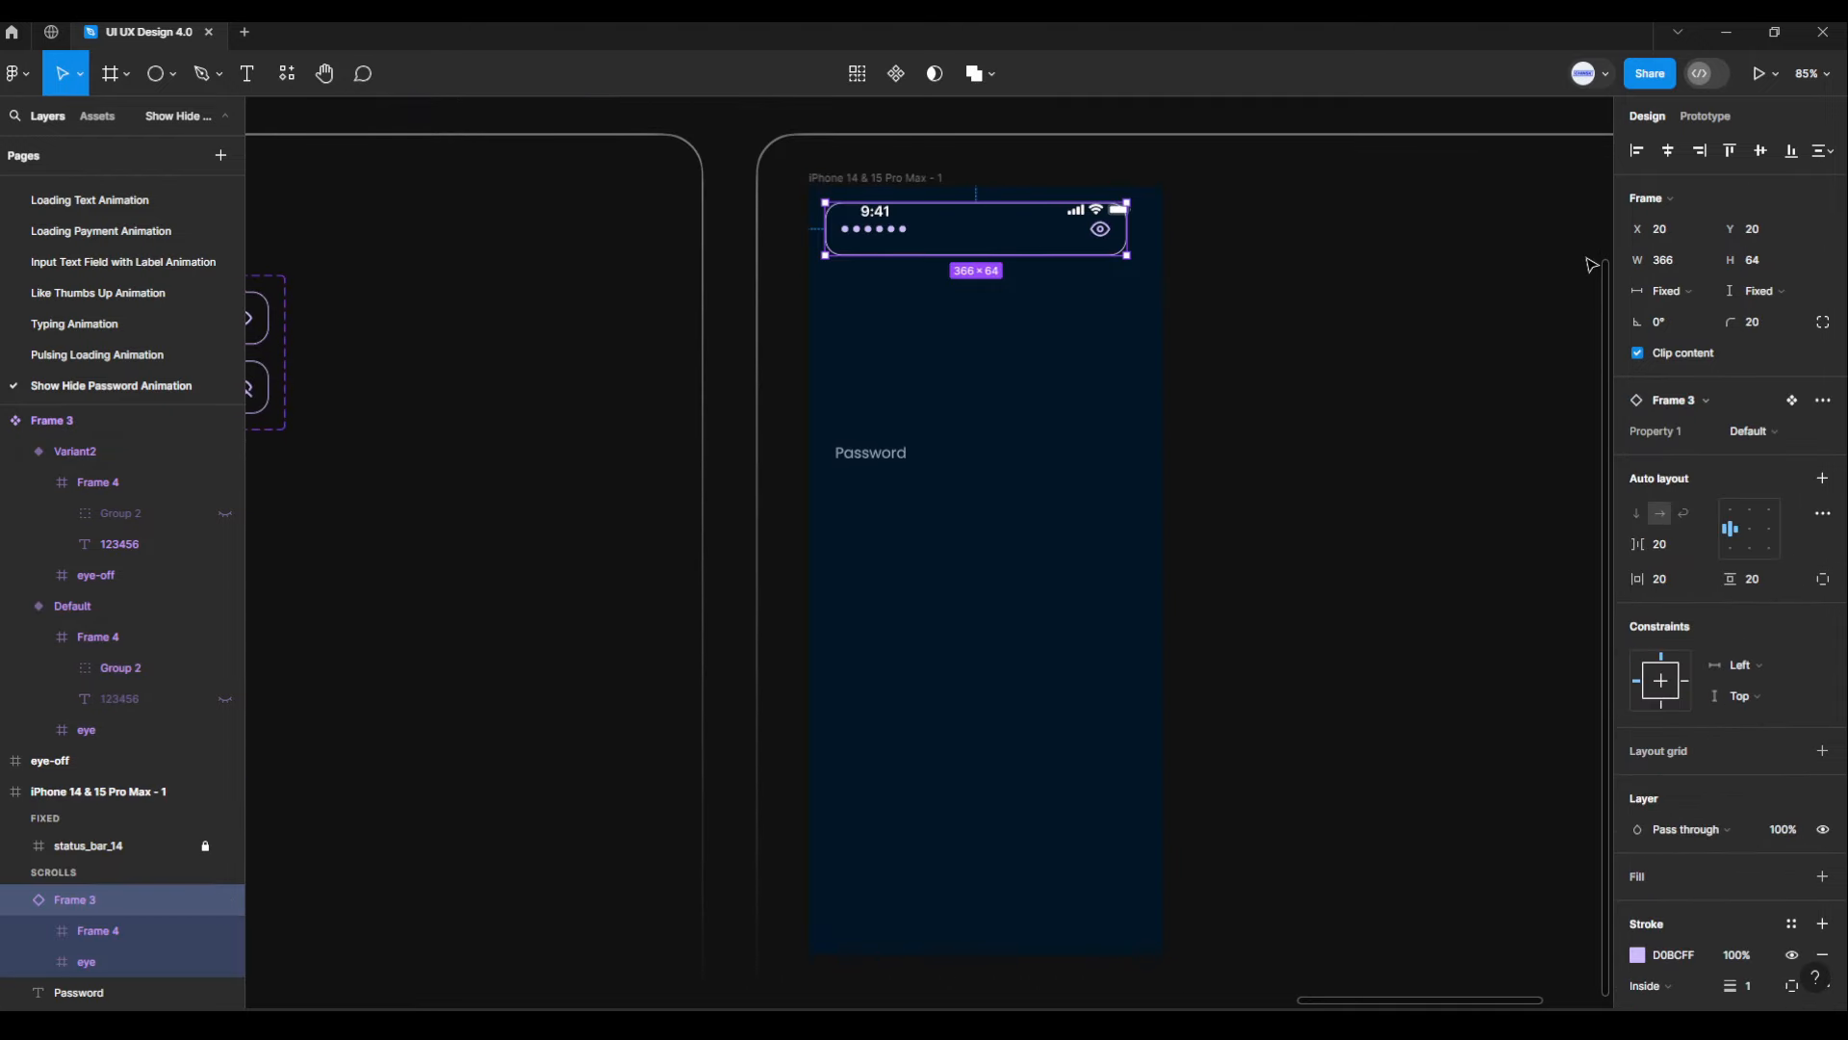
Center the pasted password field horizontally in the phone frame and position it 16 px below the Password label
{"action": "left_click", "coordinate": [1669, 150]}
{"action": "left_click_drag", "start_coordinate": [1027, 248], "coordinate": [1028, 523]}
{"action": "scroll", "coordinate": [997, 566], "scroll_direction": "up", "scroll_amount": 2}
{"action": "scroll", "coordinate": [996, 566], "scroll_direction": "up", "scroll_amount": 2}
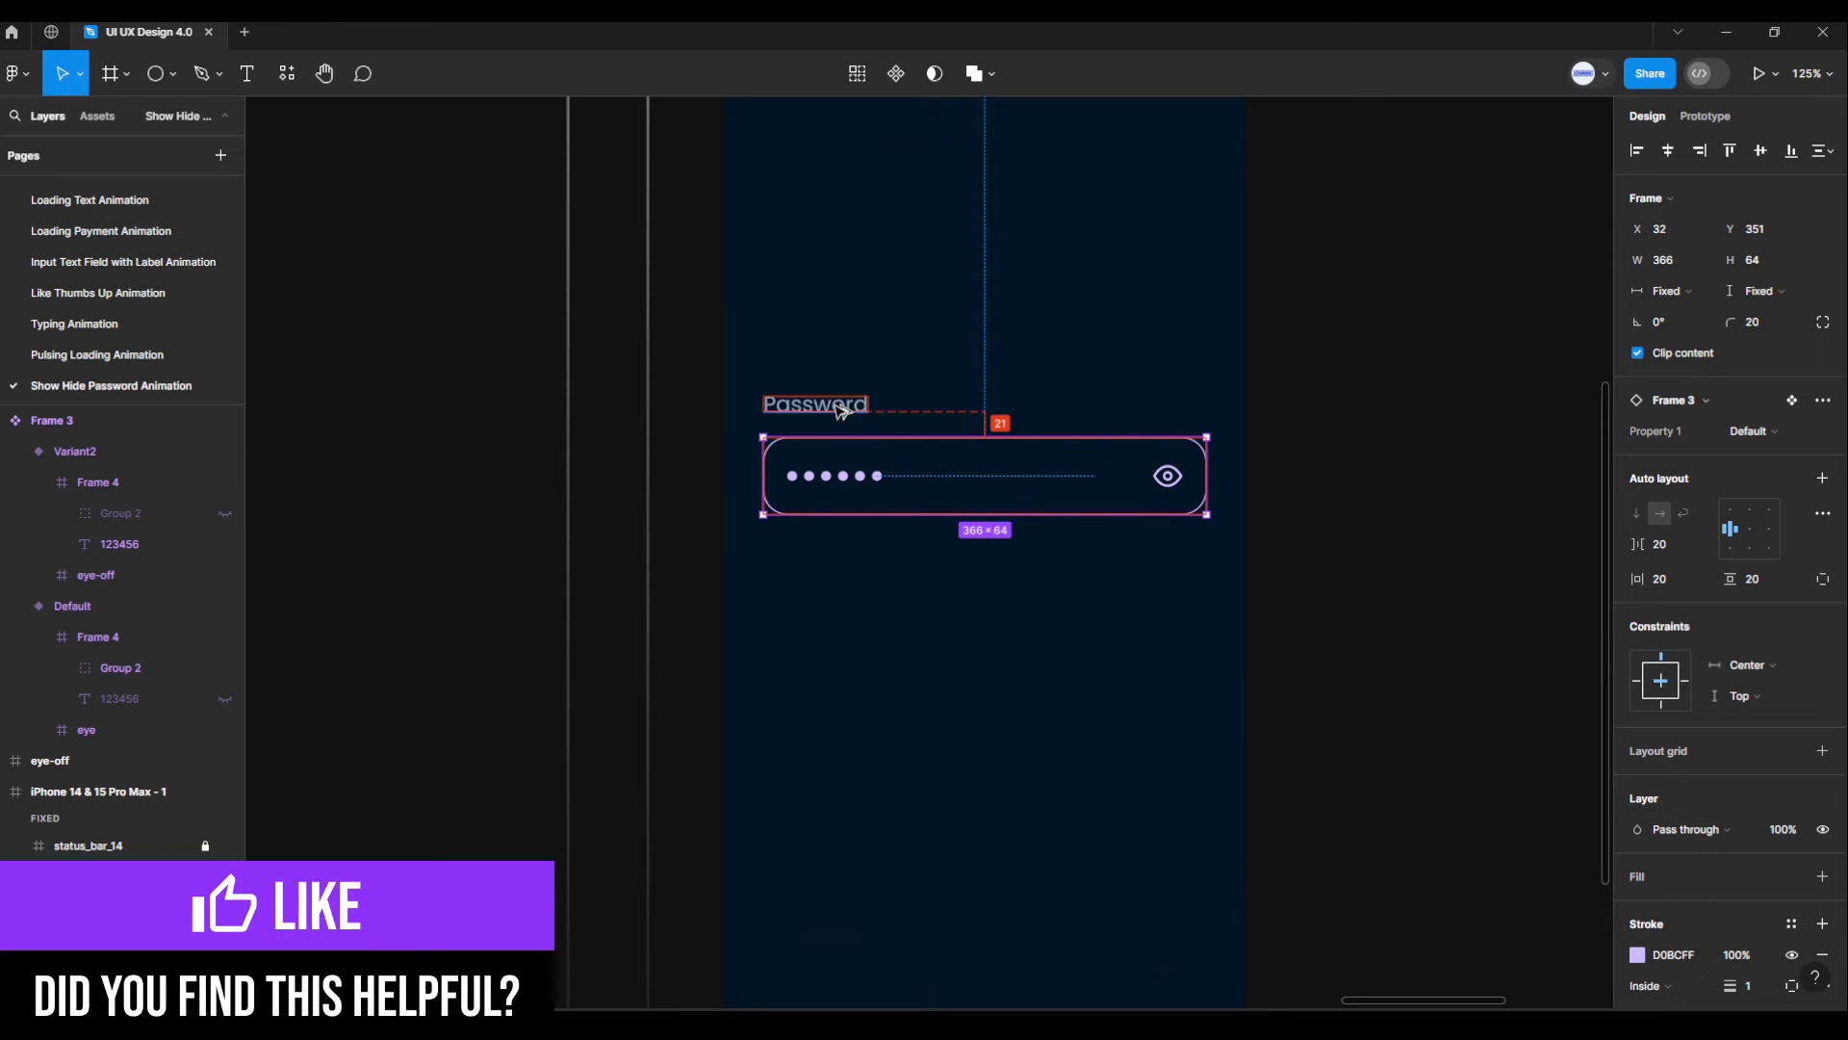
{"action": "key", "text": "Up"}
{"action": "key", "text": "Up"}
{"action": "key", "text": "Up"}
{"action": "key", "text": "Up"}
{"action": "key", "text": "Up"}
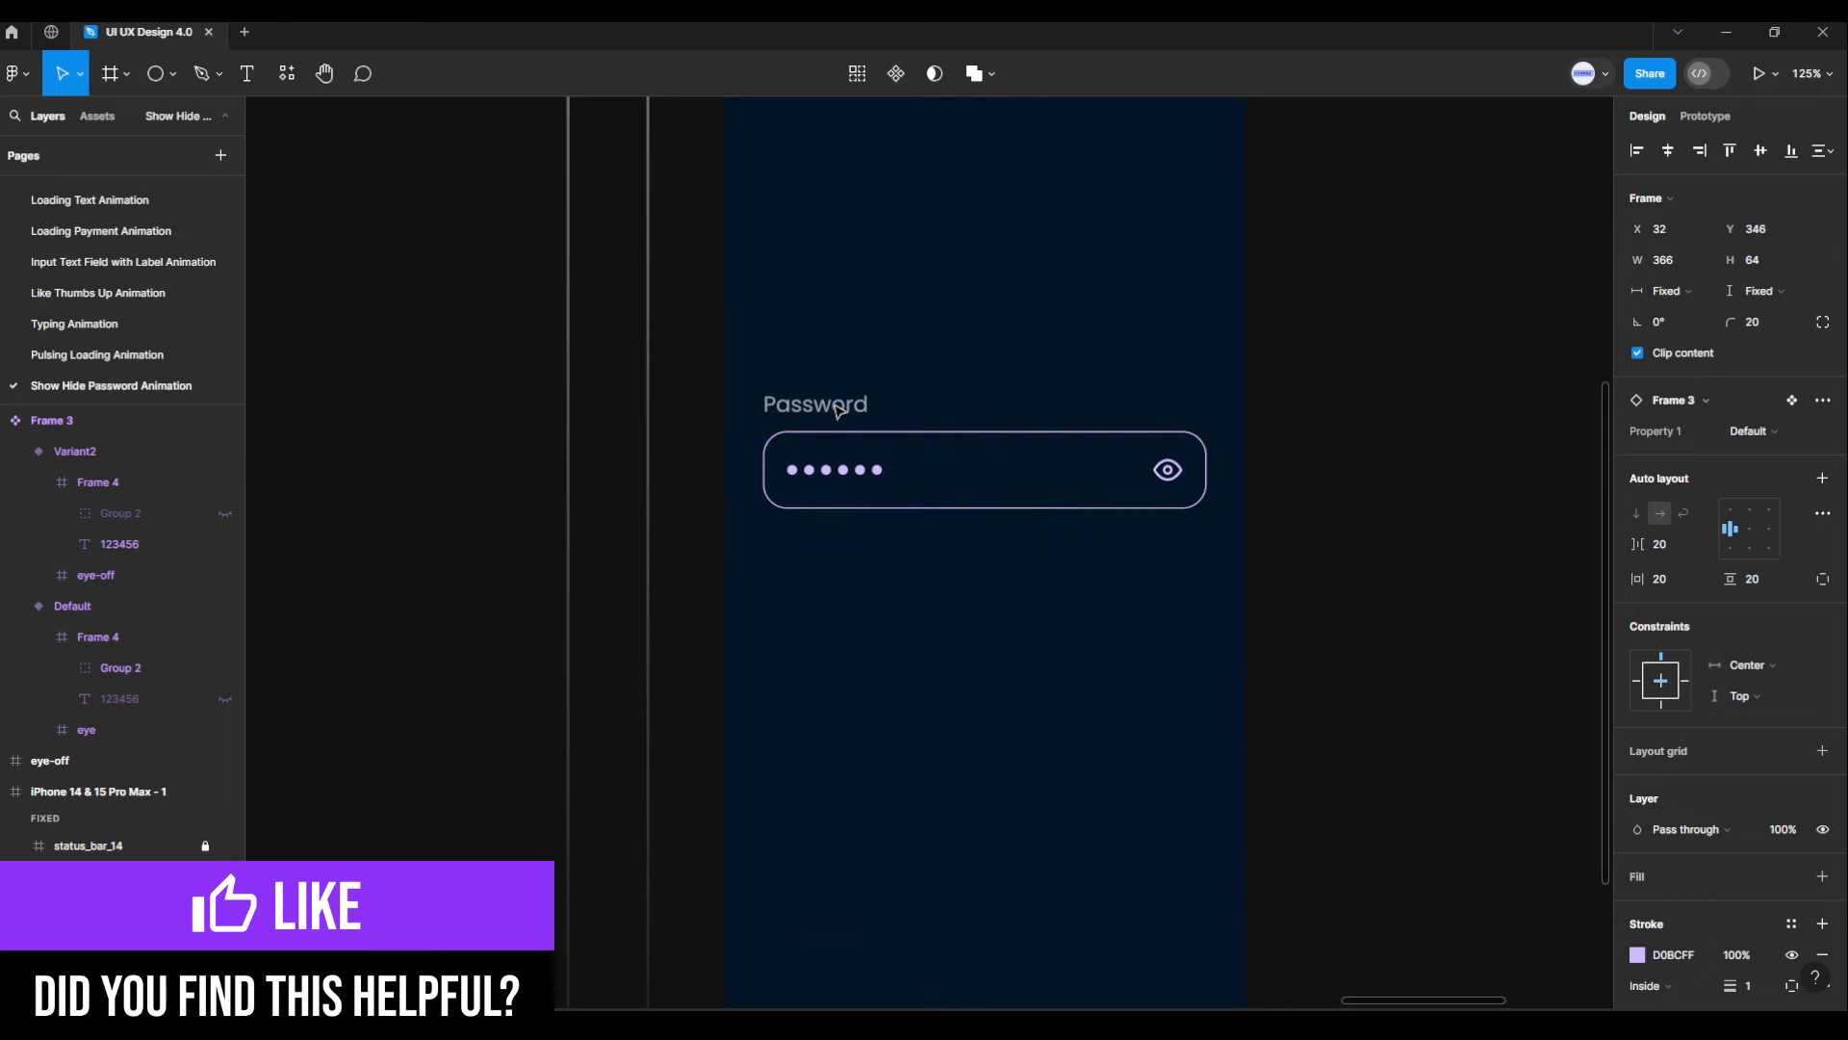
Select the iPhone 14 & 15 Pro Max - 1 frame
{"action": "scroll", "coordinate": [1019, 562], "scroll_direction": "down", "scroll_amount": 4}
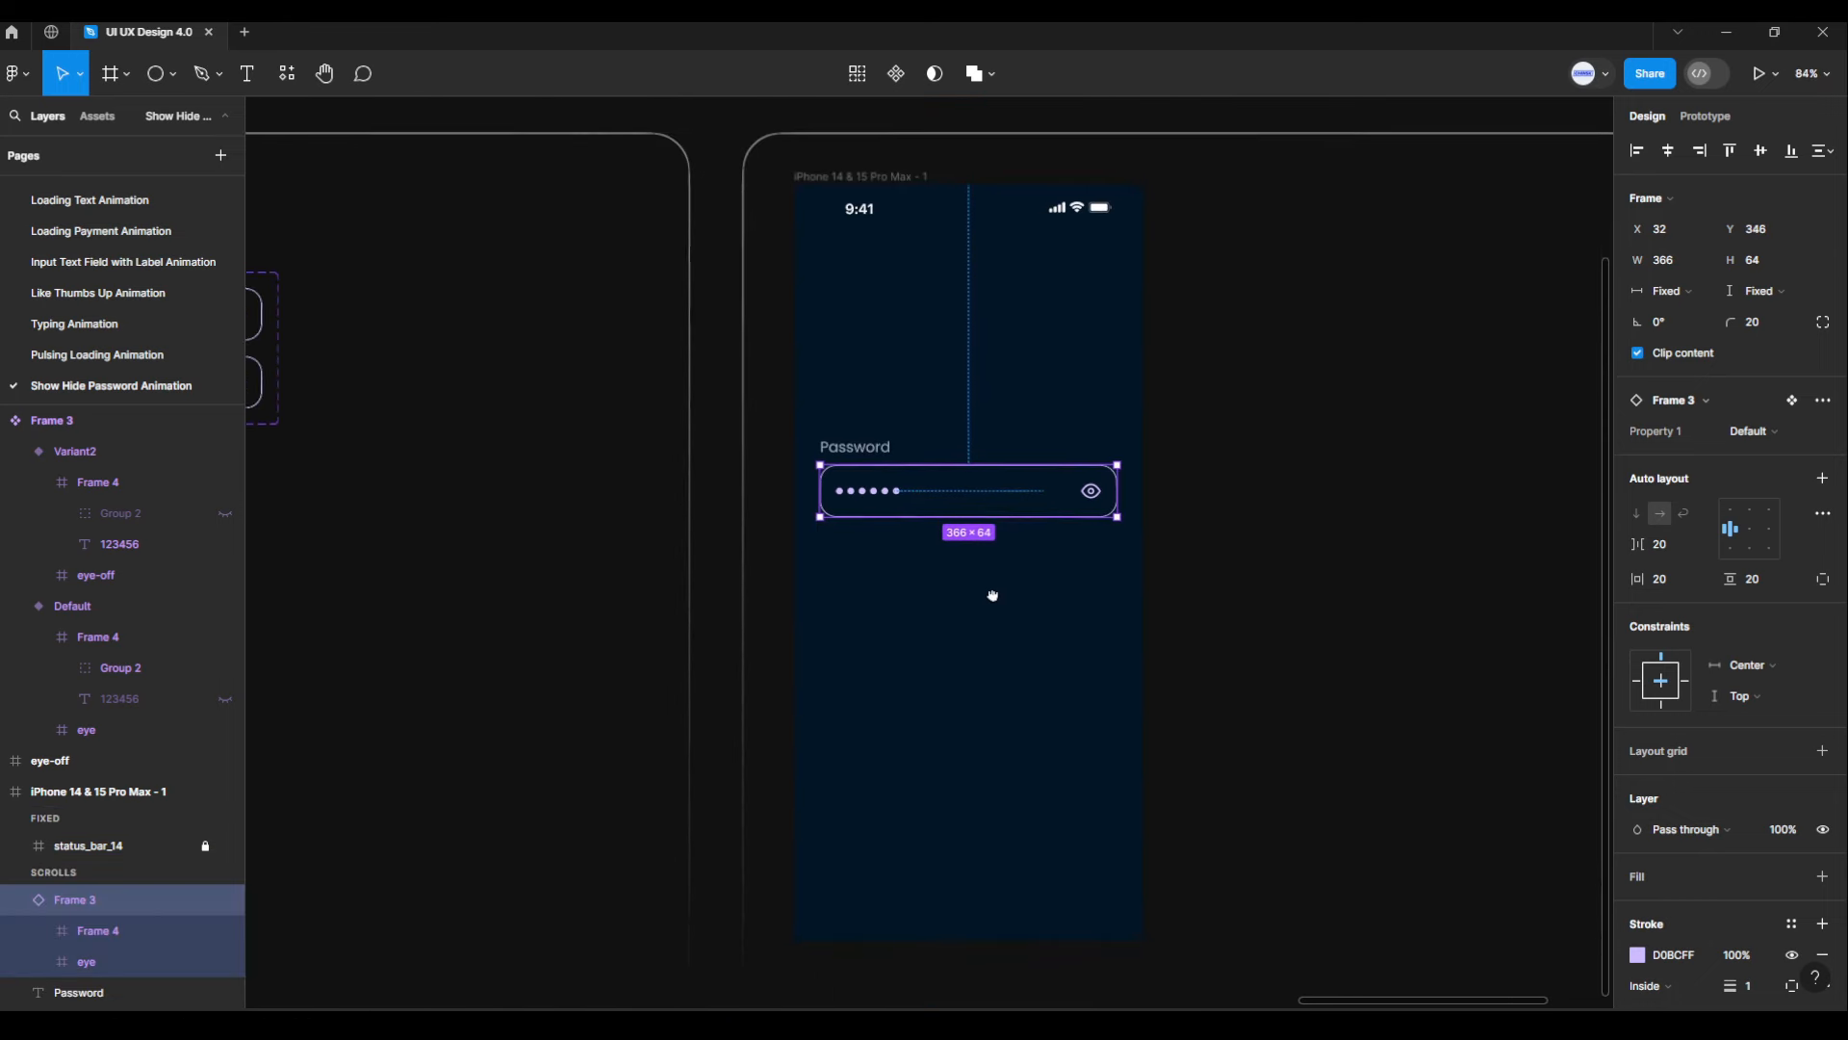
{"action": "left_click_drag", "start_coordinate": [992, 596], "coordinate": [981, 587]}
{"action": "left_click", "coordinate": [869, 172]}
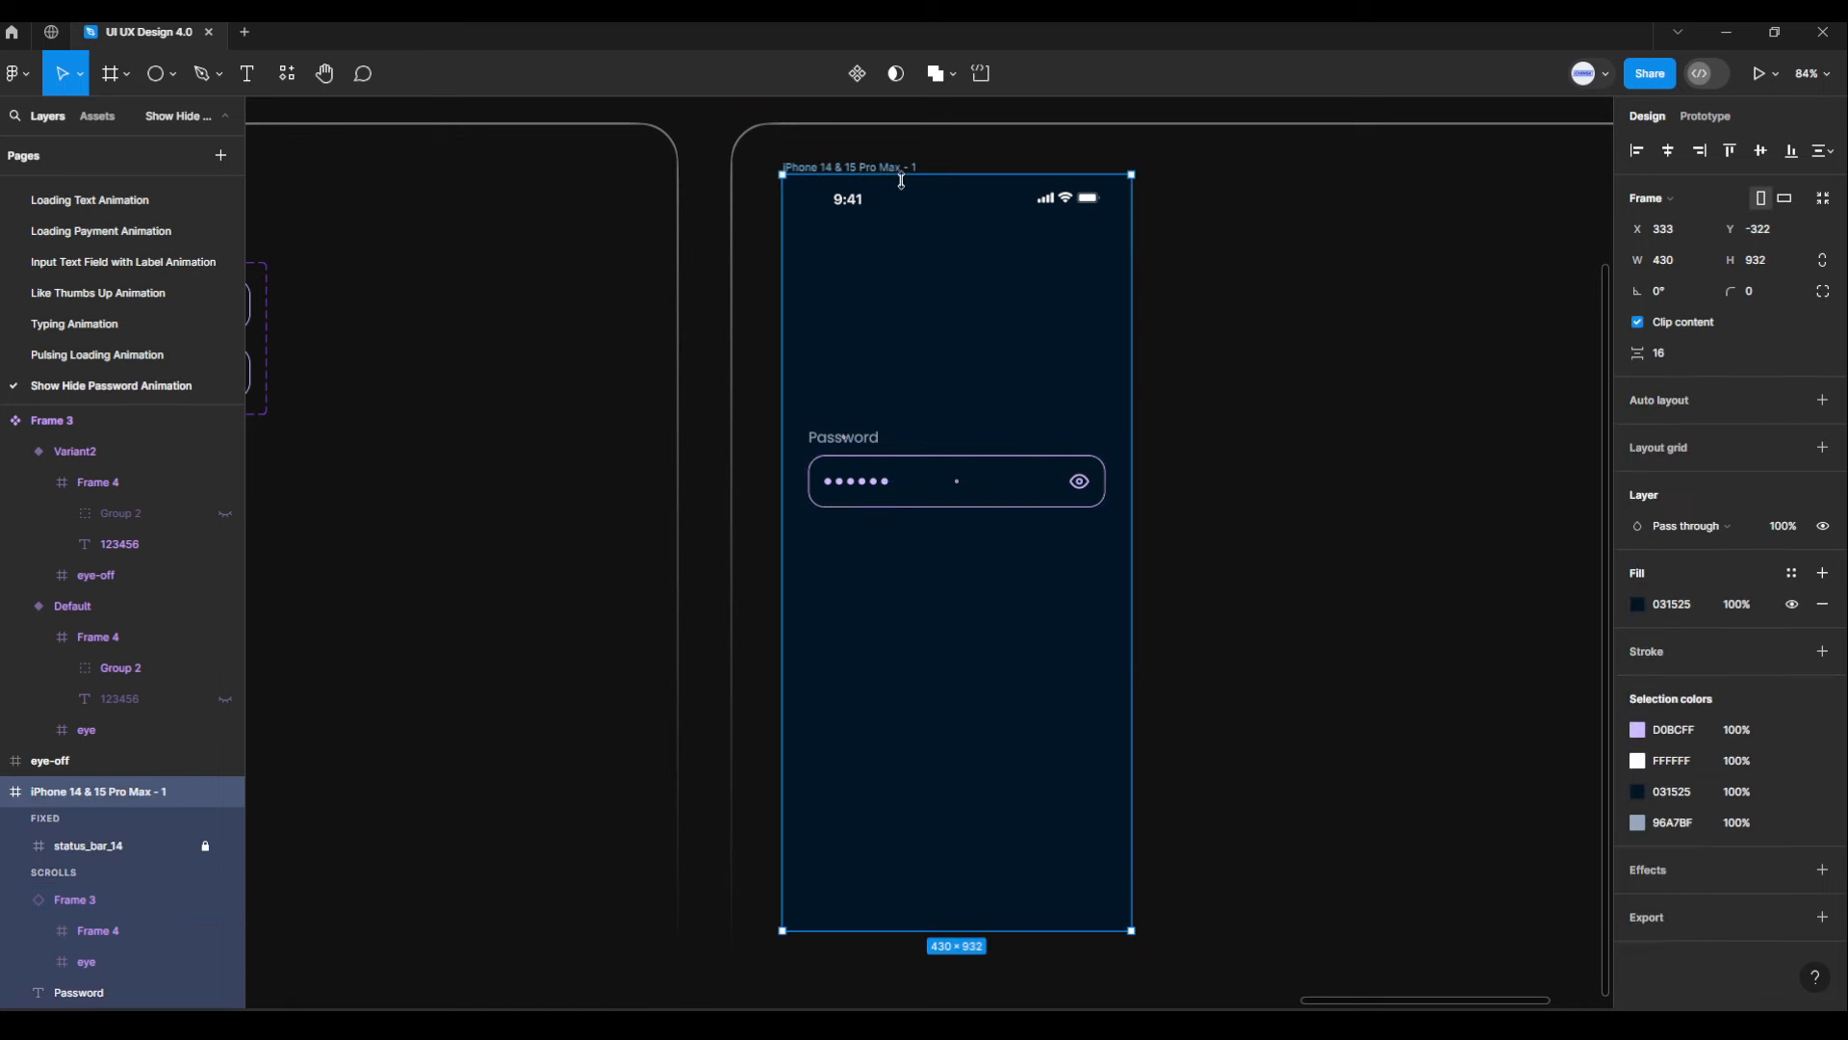